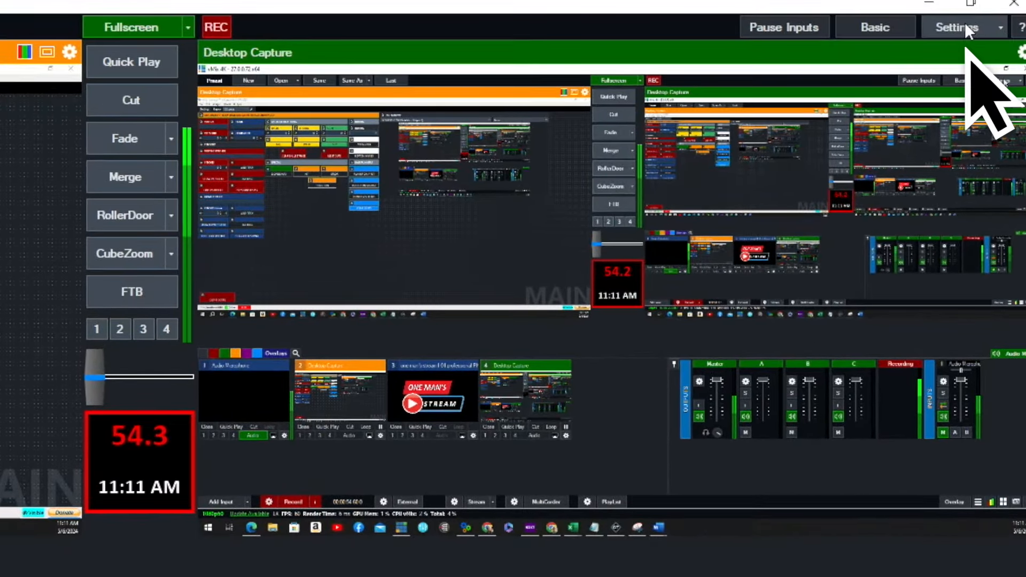
# Switch NDI for Output 1 off and back on in the vMix output settings and accept the settings
pyautogui.click(966, 27)
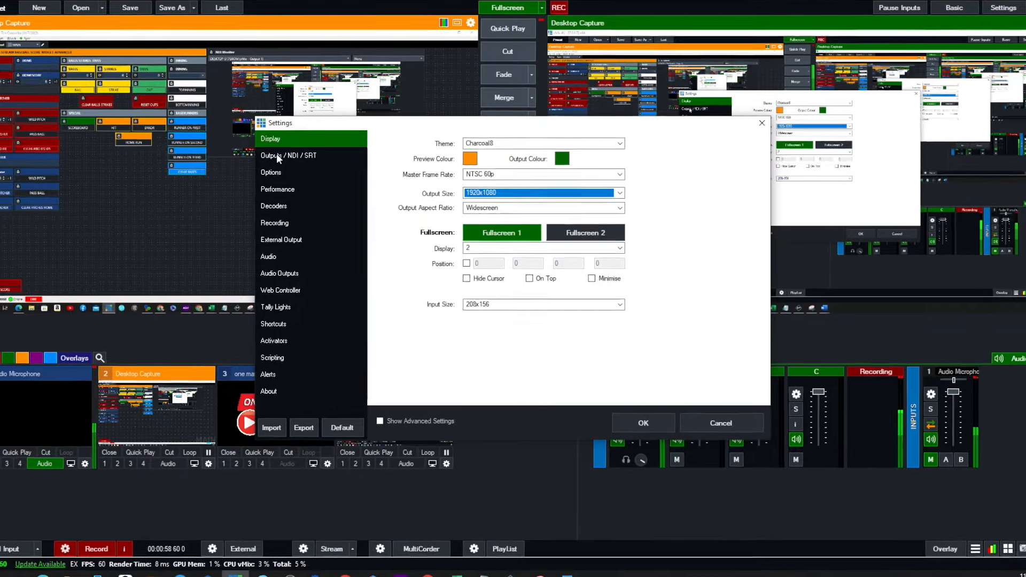
pyautogui.click(277, 154)
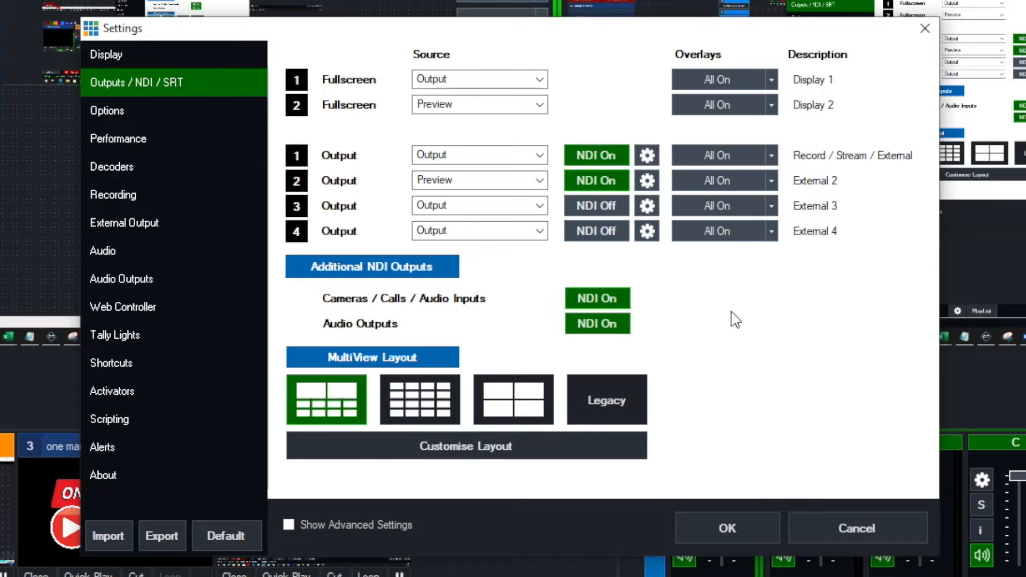
pyautogui.click(590, 155)
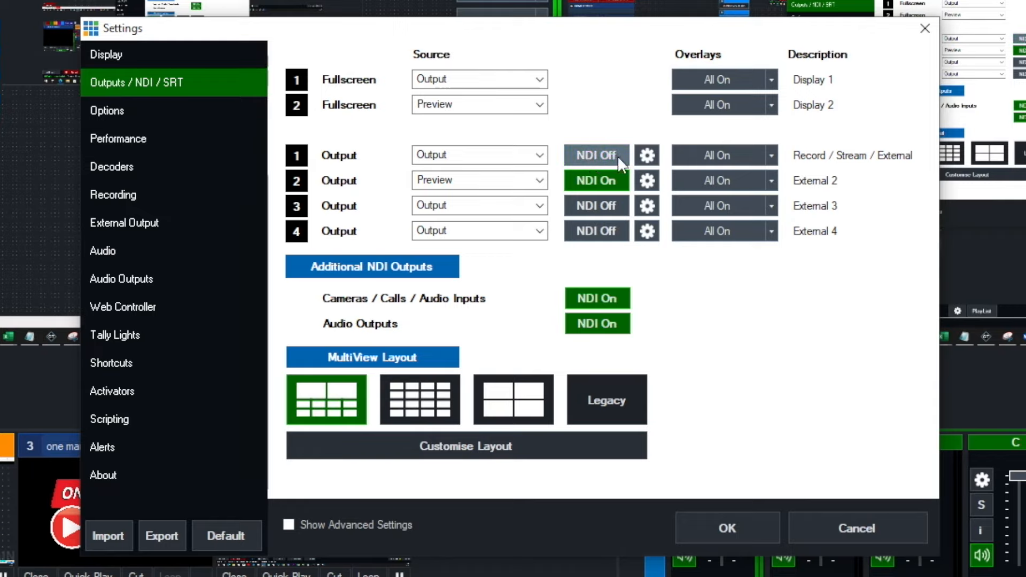
pyautogui.click(592, 152)
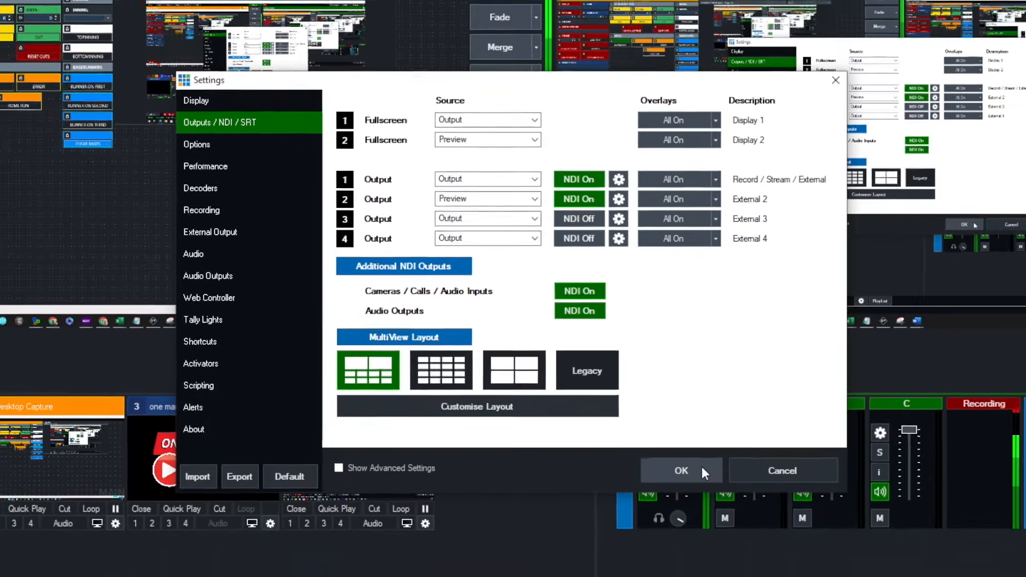
pyautogui.click(701, 467)
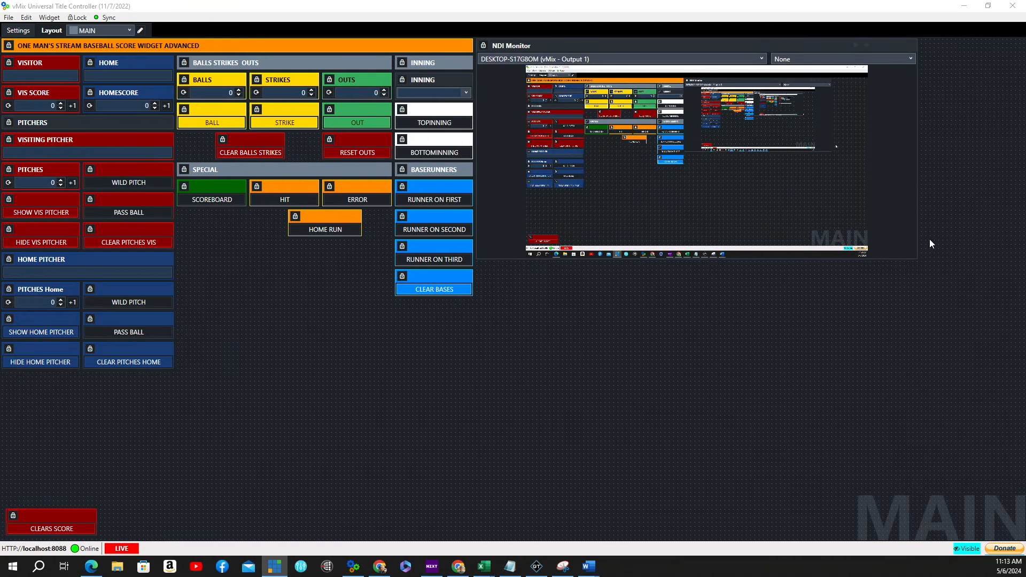
# Switch the NDI Monitor widget's source to DESKTOP-S17G8OM (vMix - Output 2) and back to vMix - Output 1
pyautogui.click(755, 58)
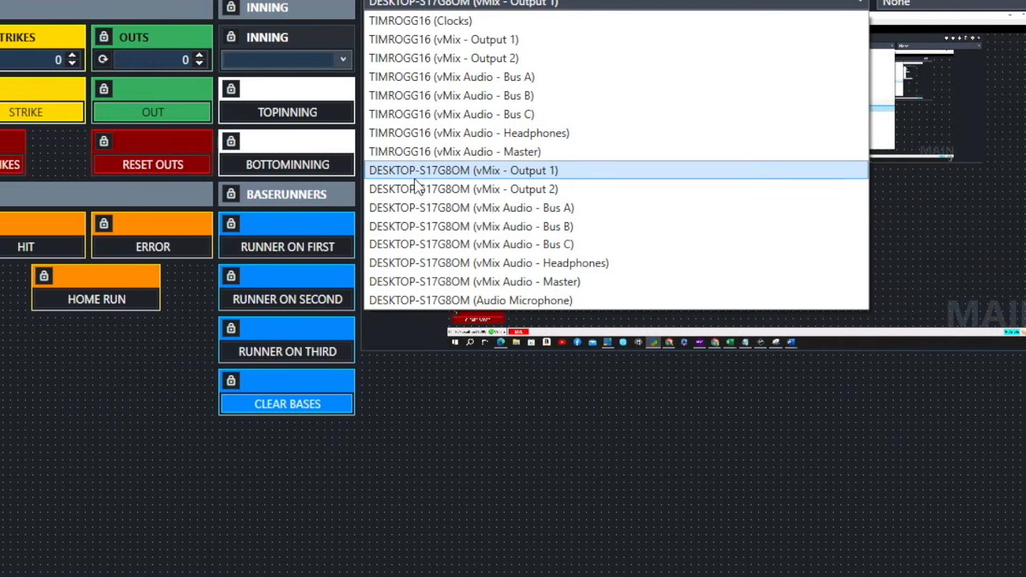
pyautogui.click(518, 188)
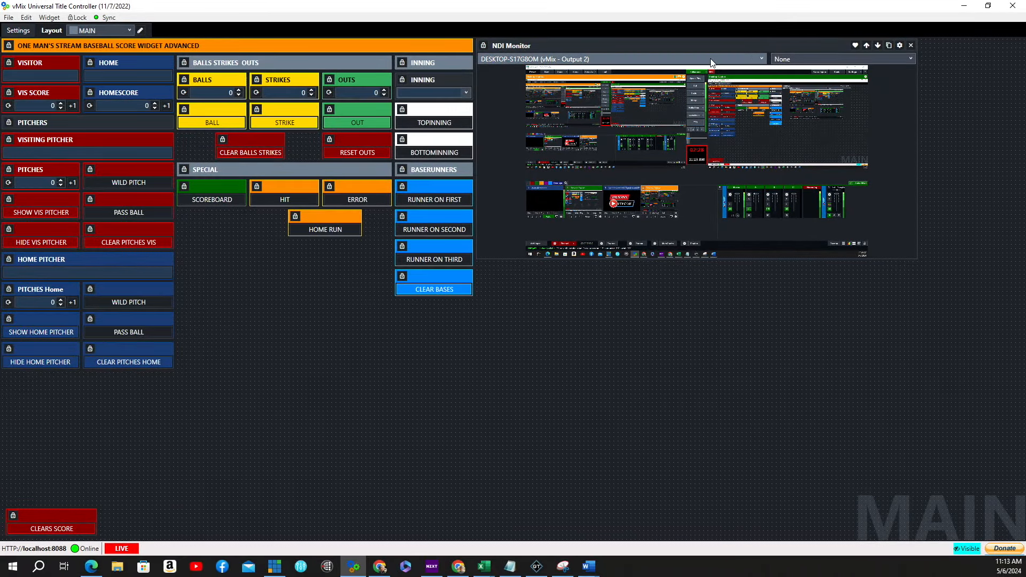
pyautogui.click(763, 58)
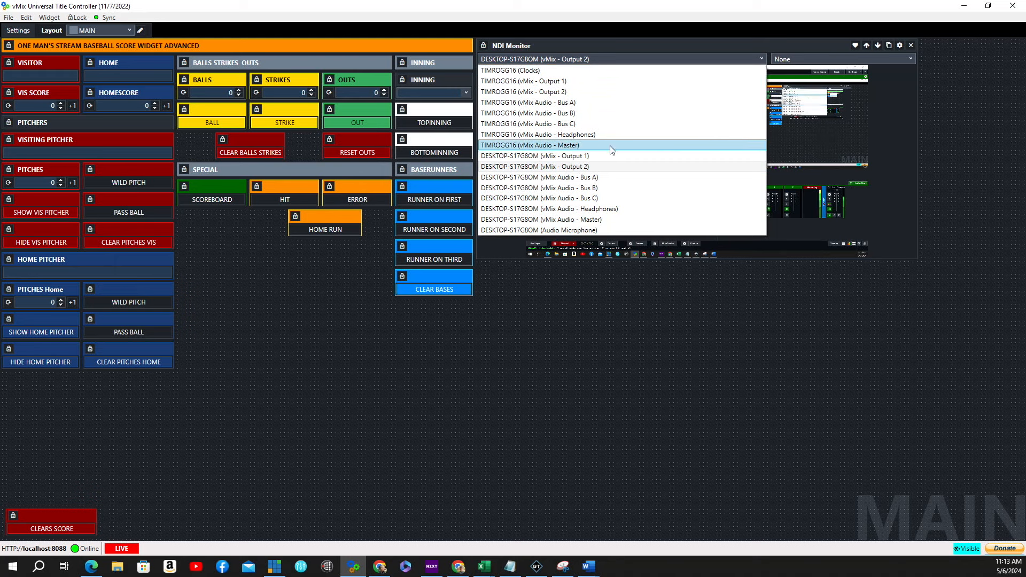
pyautogui.click(598, 155)
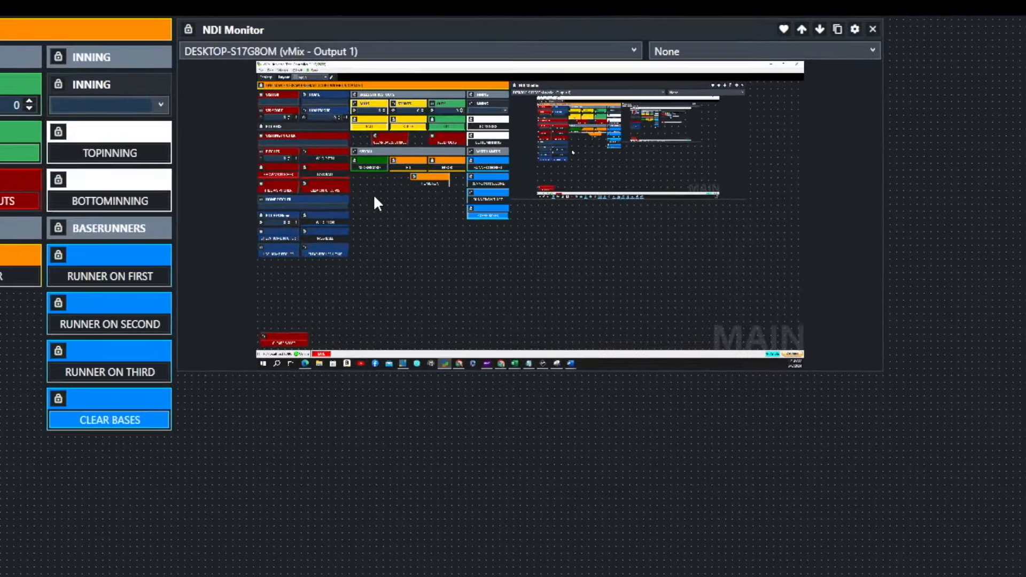
# Load vMixUTCNDIMonitorDataProvider.dll from the vMix UTC folder as the NDI Monitor widget's data file and confirm its properties
pyautogui.click(844, 25)
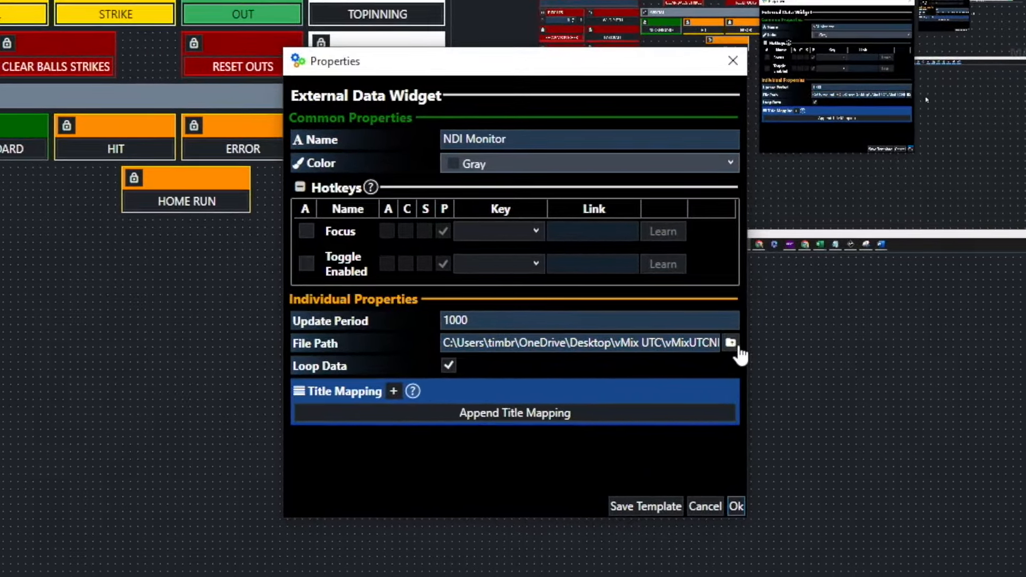
pyautogui.click(733, 343)
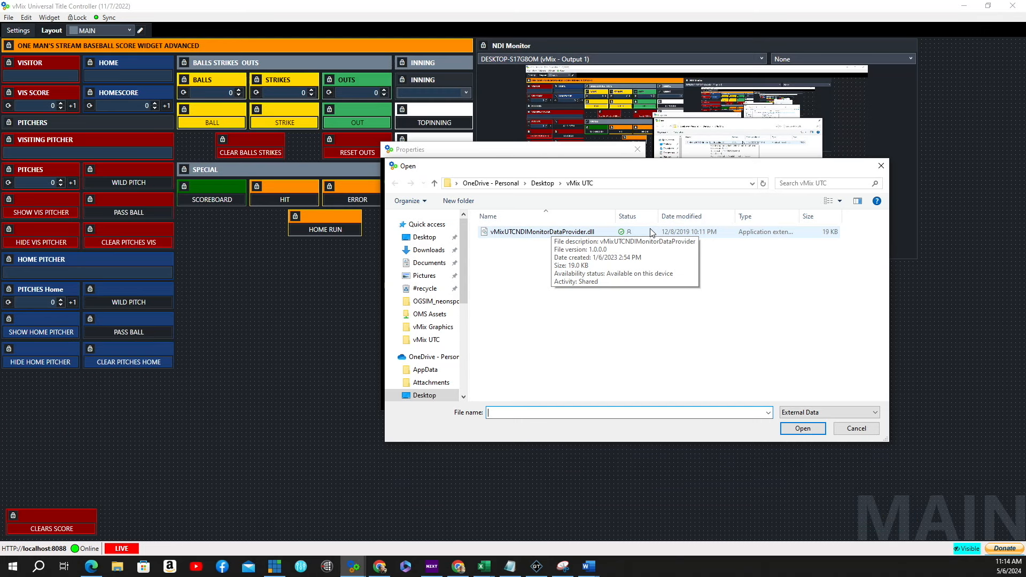
pyautogui.click(666, 234)
pyautogui.click(803, 428)
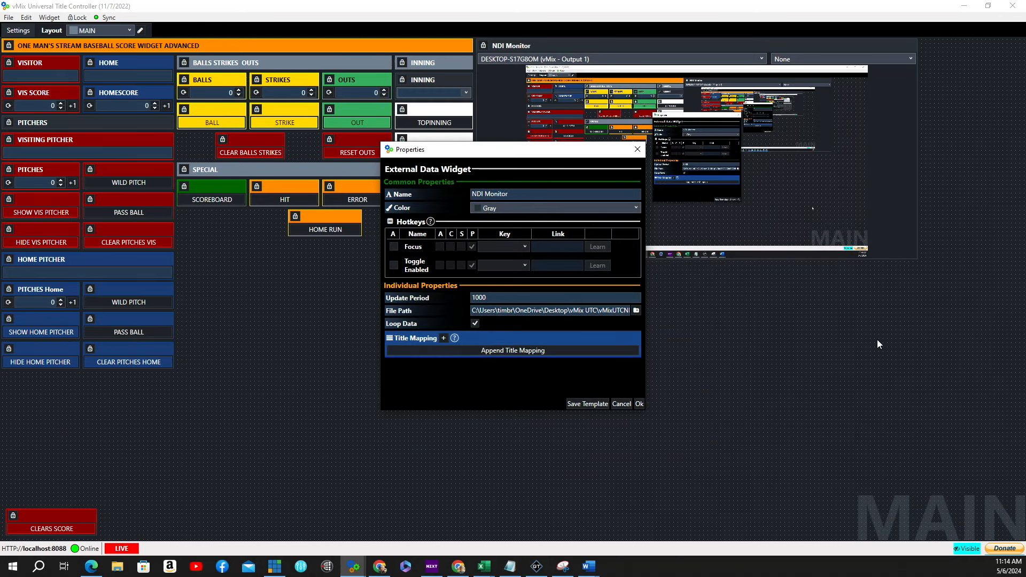
pyautogui.click(637, 311)
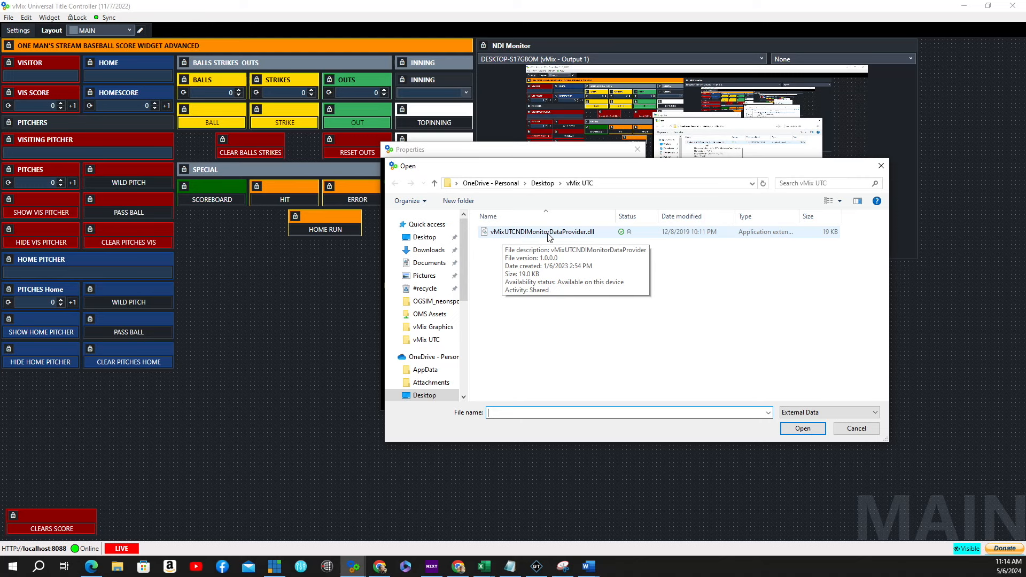
pyautogui.click(602, 237)
pyautogui.click(803, 429)
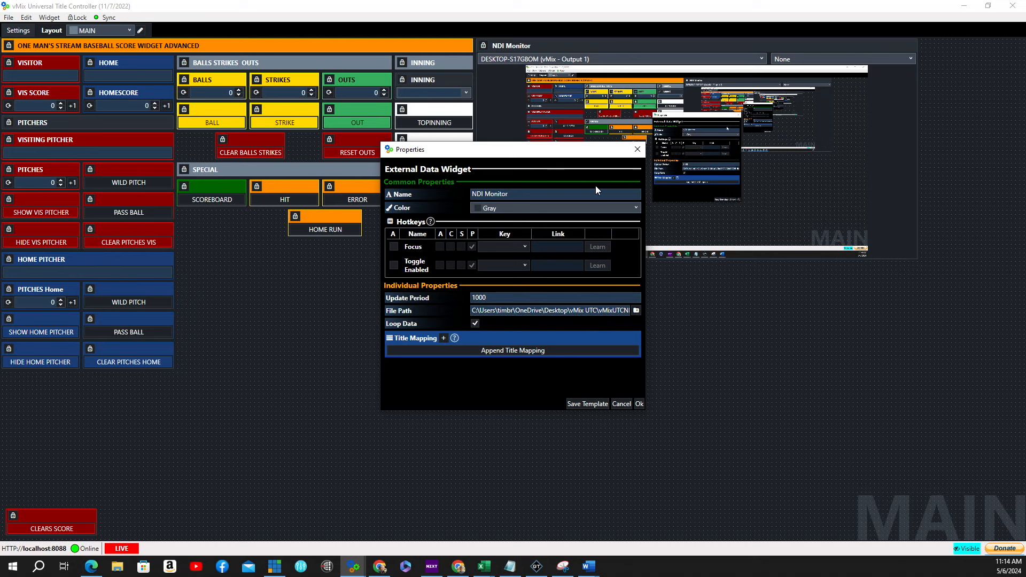
pyautogui.click(639, 404)
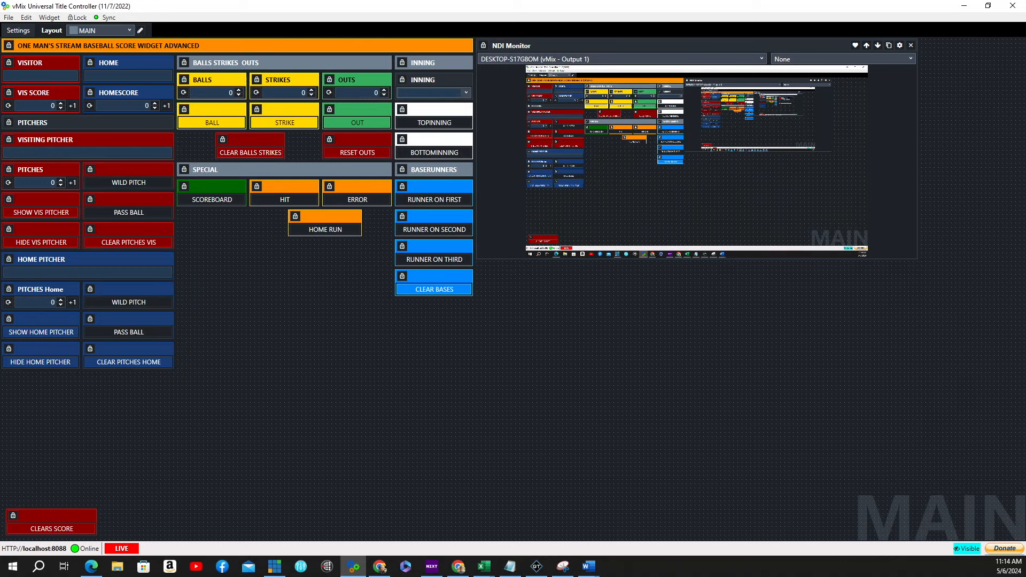
# Switch to vMix and add the recently used baseballscoreboard GT title as a new input
pyautogui.hotkey('alt', 'Tab')
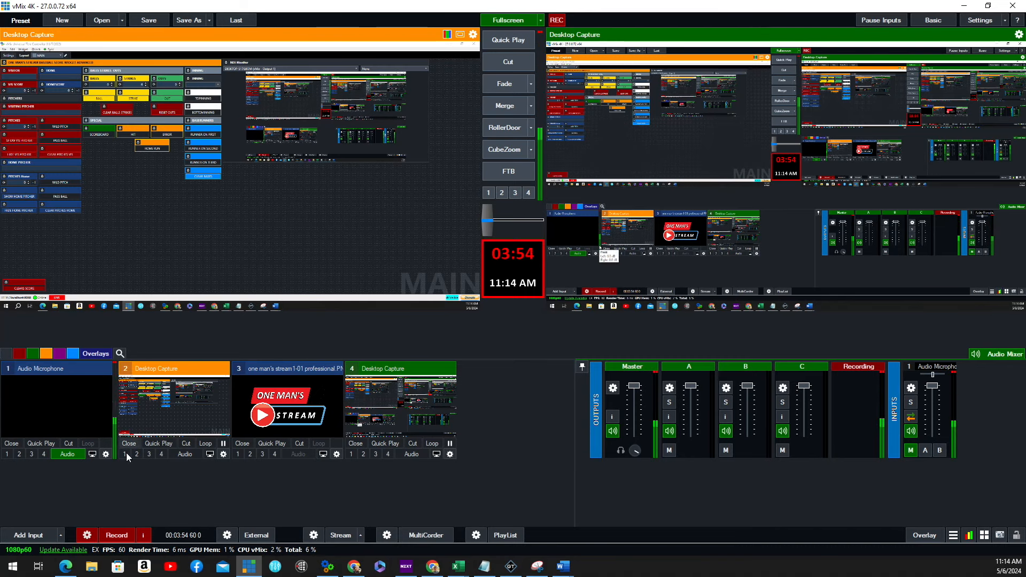
pyautogui.click(34, 536)
pyautogui.click(222, 361)
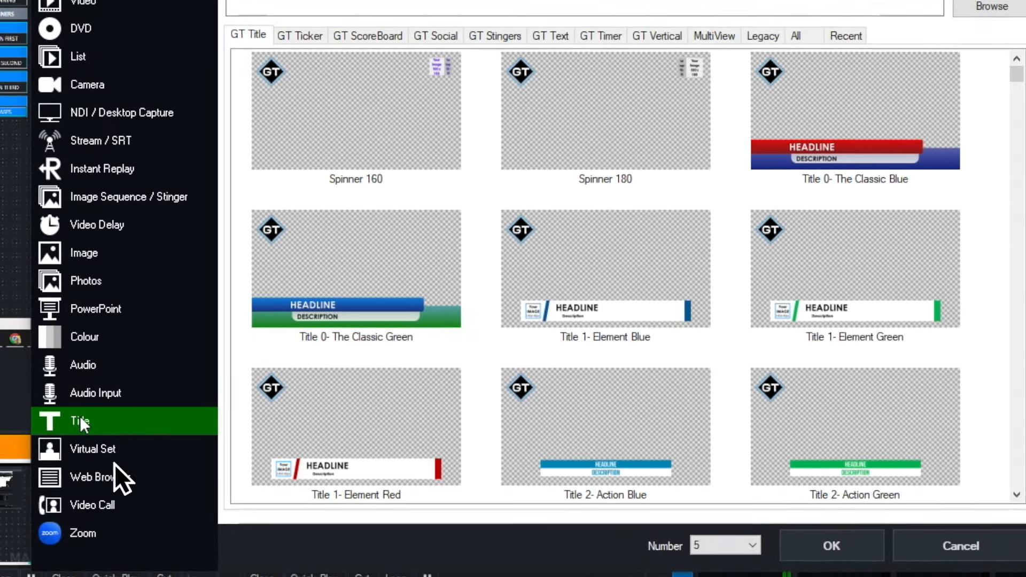
pyautogui.click(846, 36)
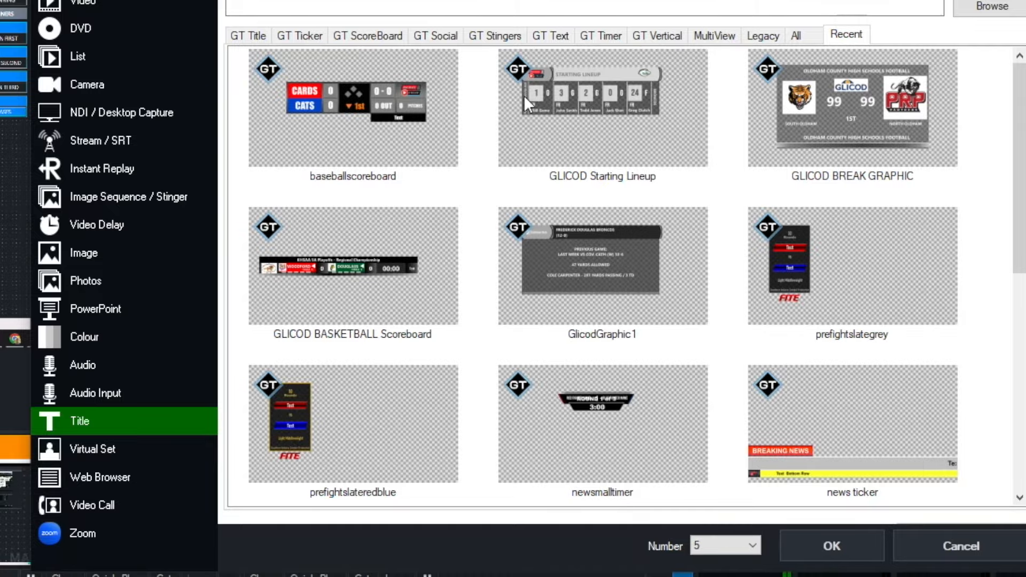
pyautogui.click(353, 87)
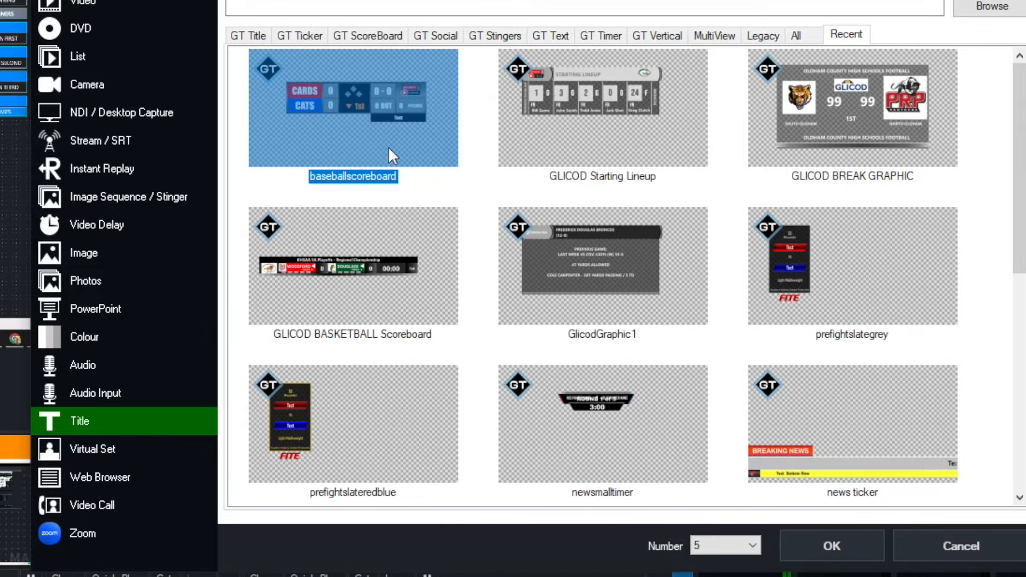
pyautogui.click(833, 547)
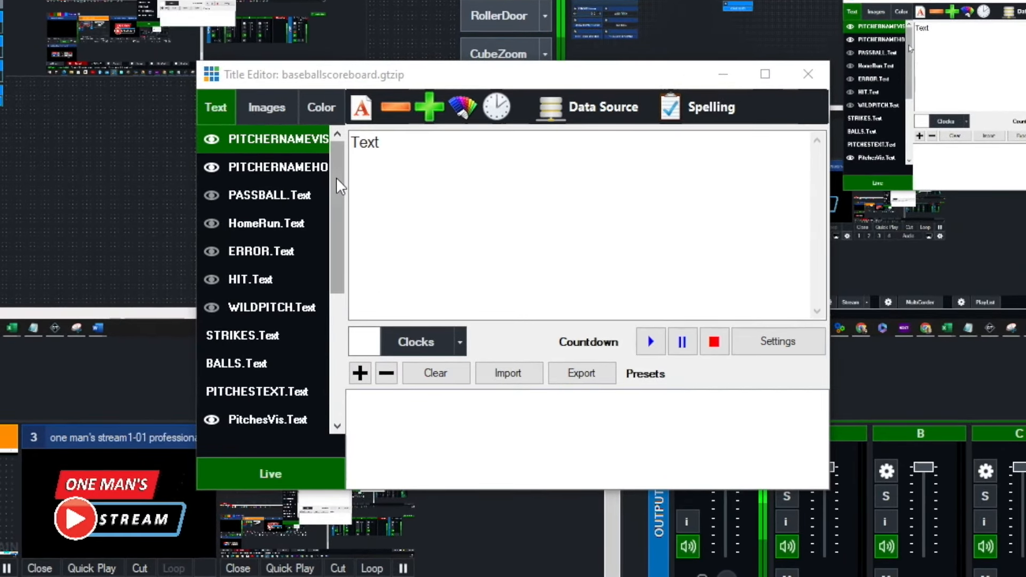
# Examine the text, image and color fields of the baseballscoreboard title in the Title Editor
pyautogui.click(351, 159)
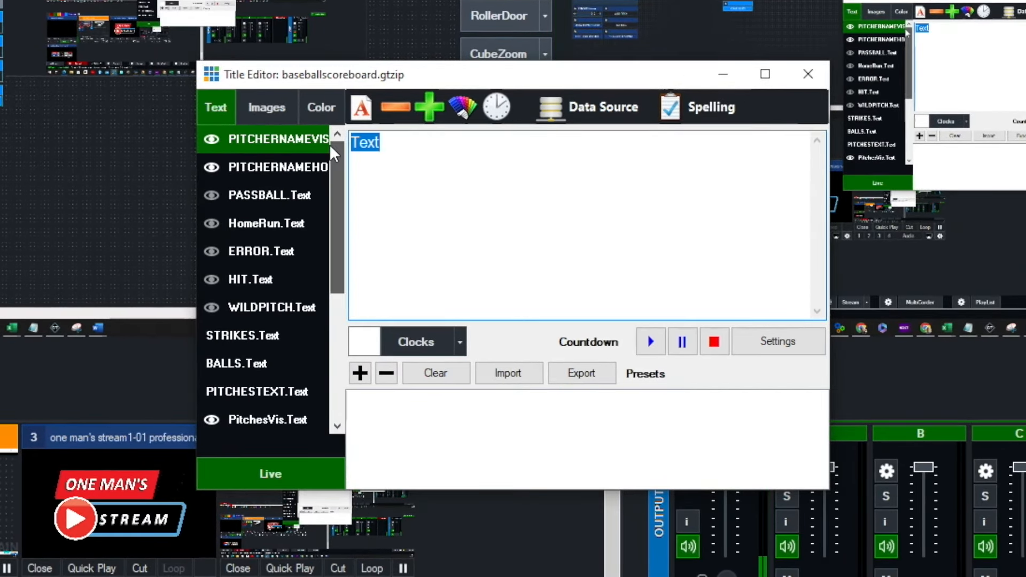
pyautogui.moveTo(330, 150); pyautogui.dragTo(334, 403)
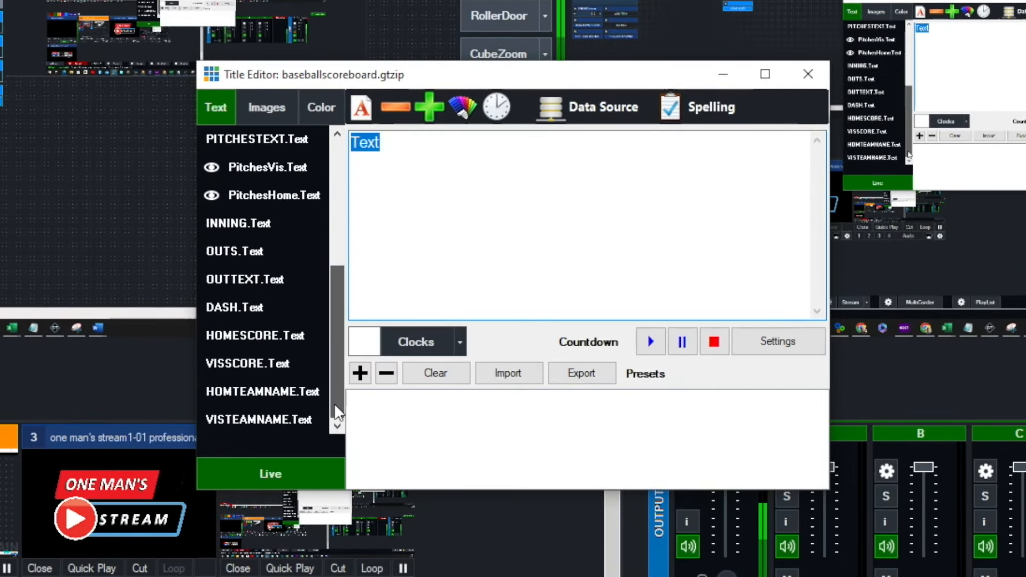
pyautogui.moveTo(335, 335); pyautogui.dragTo(337, 128)
pyautogui.click(261, 108)
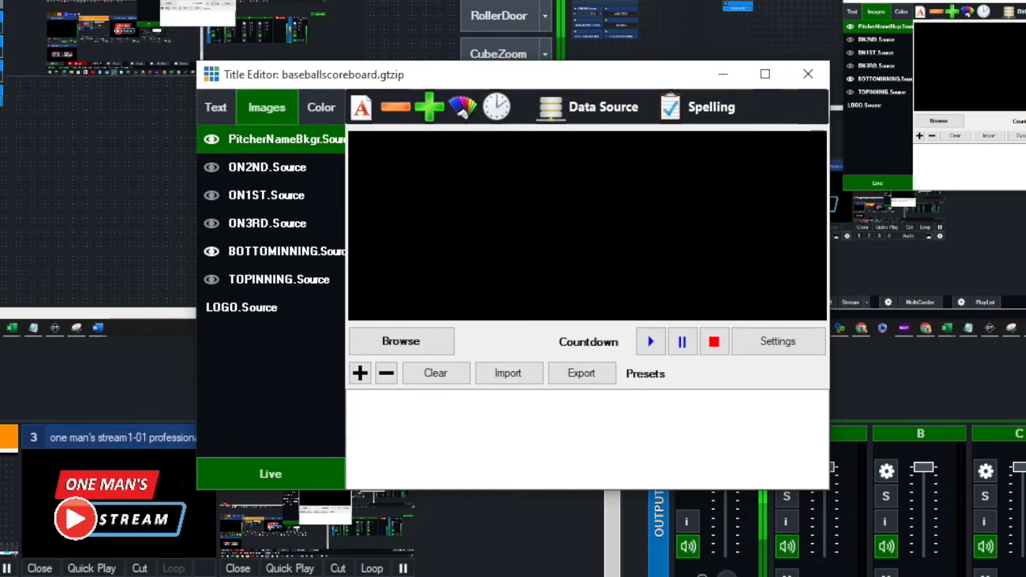
pyautogui.click(331, 104)
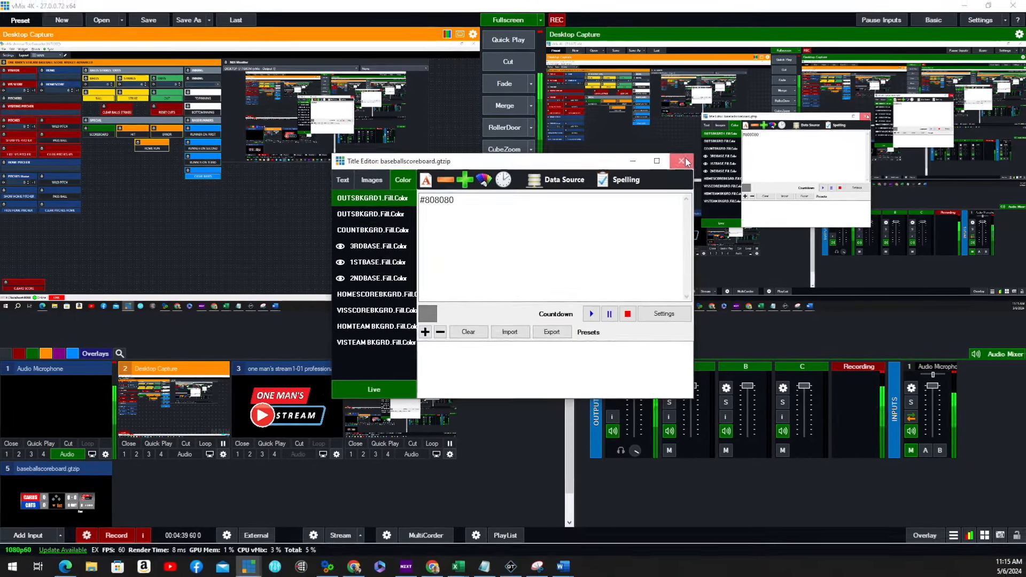
pyautogui.click(808, 75)
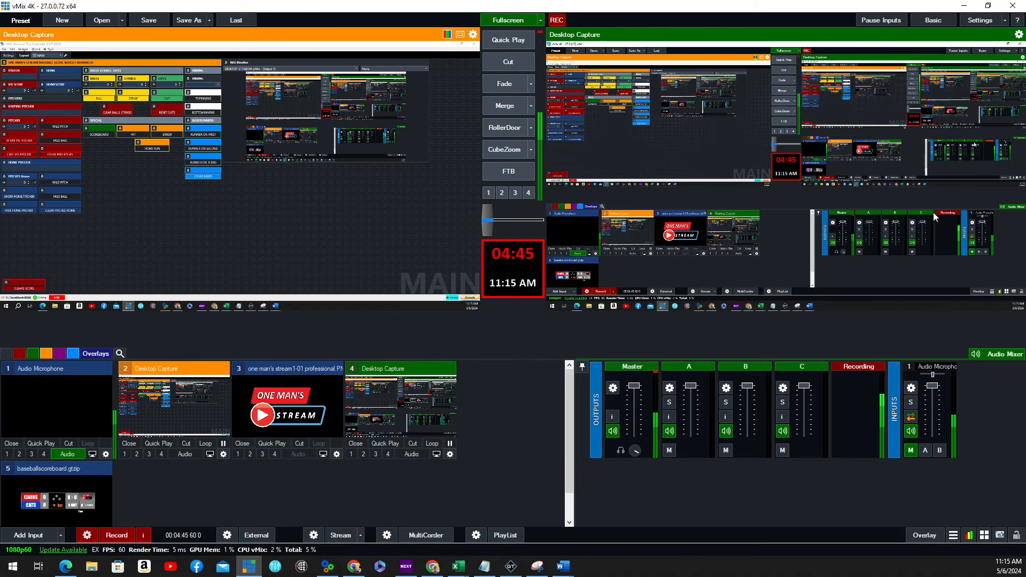
# Show the baseballscoreboard title on overlay 2 and move it lower in the frame, to about Pan X -0.025 and Pan Y -0.637
pyautogui.scroll(-1, 149, 480)
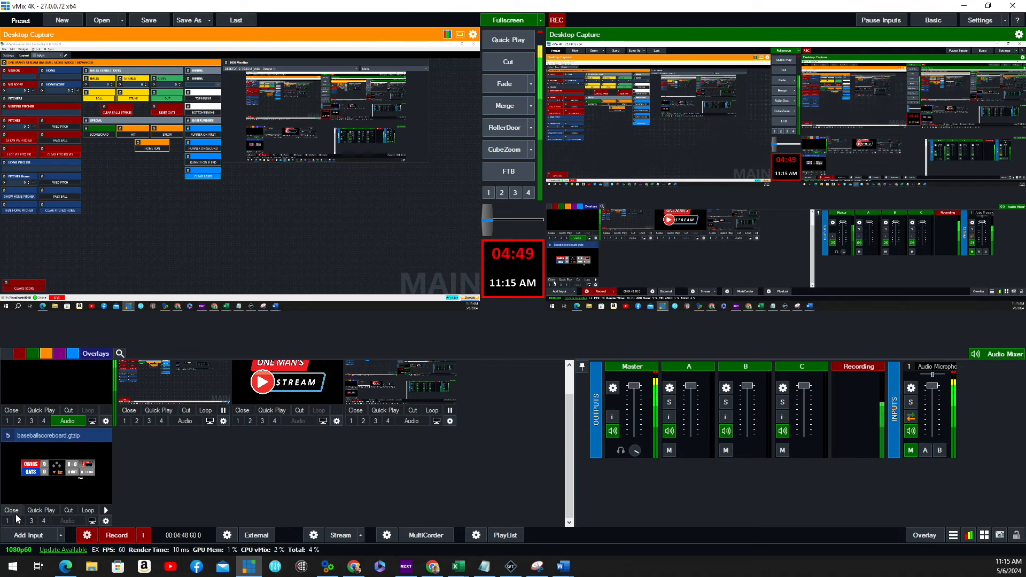
pyautogui.click(19, 521)
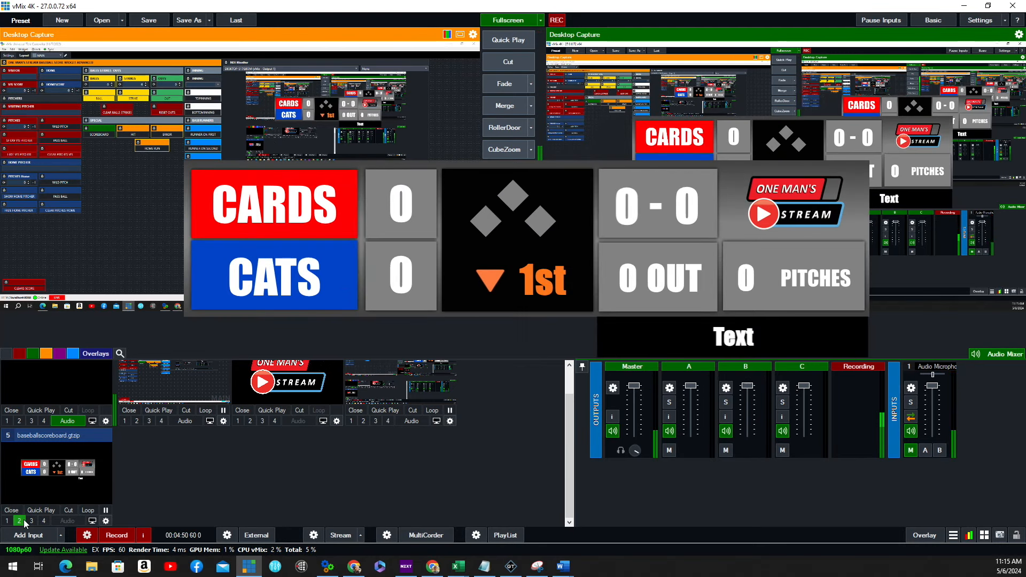
pyautogui.click(106, 521)
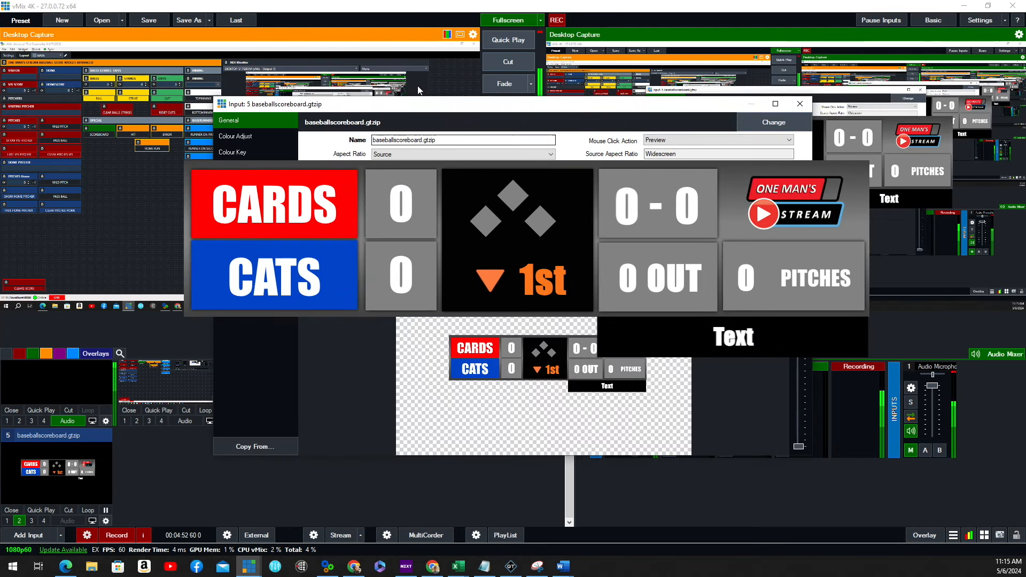
pyautogui.click(233, 200)
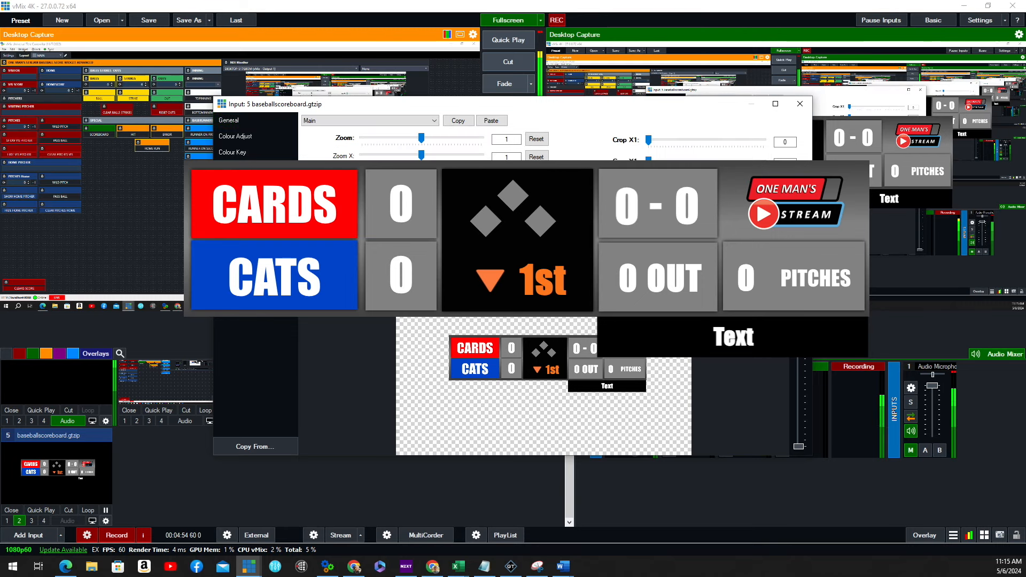
pyautogui.moveTo(554, 362); pyautogui.dragTo(533, 418)
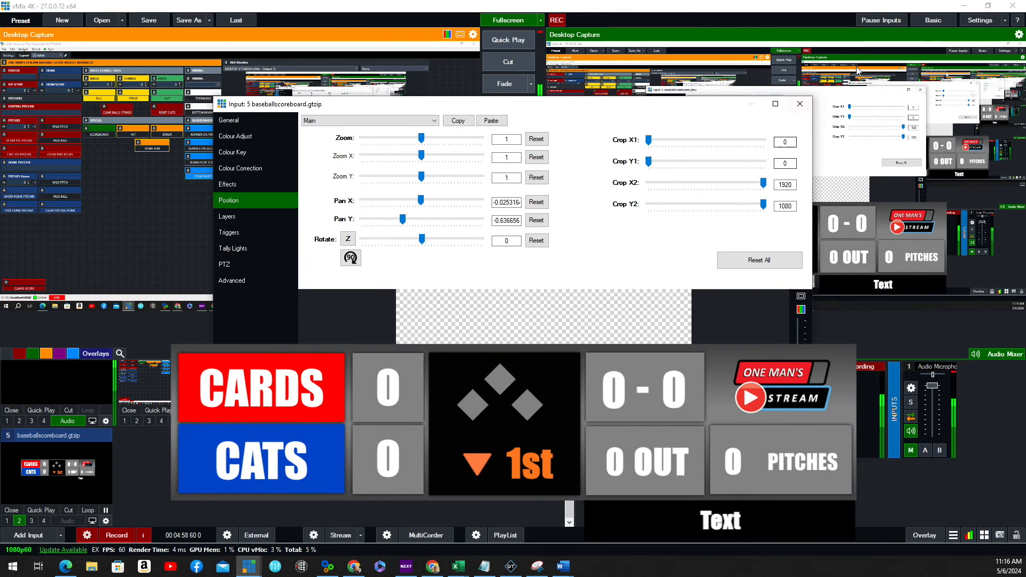
pyautogui.click(802, 106)
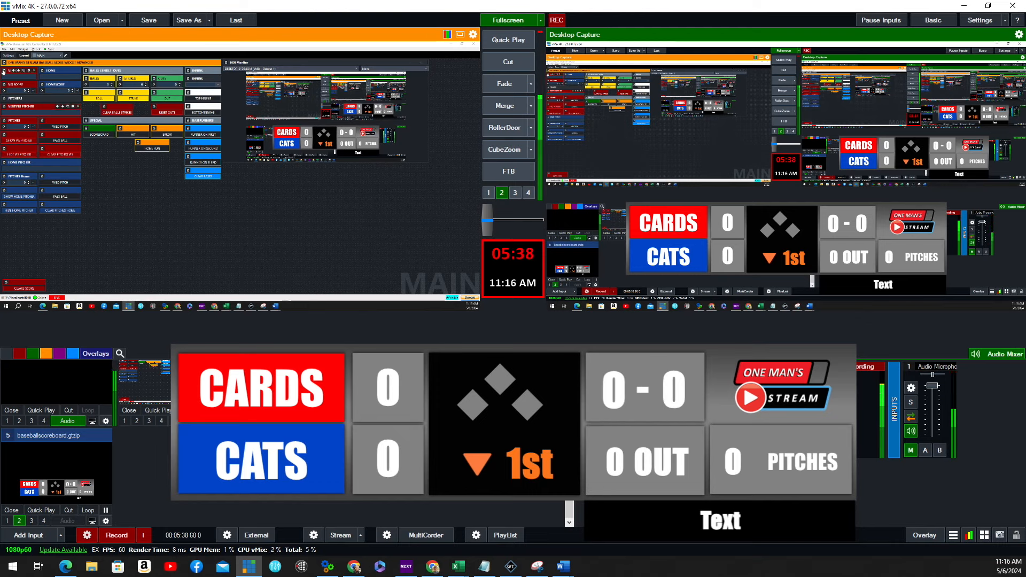
# Try to choose an input for the VISITOR text widget's title mapping, adding and removing an extra mapping row
pyautogui.click(30, 71)
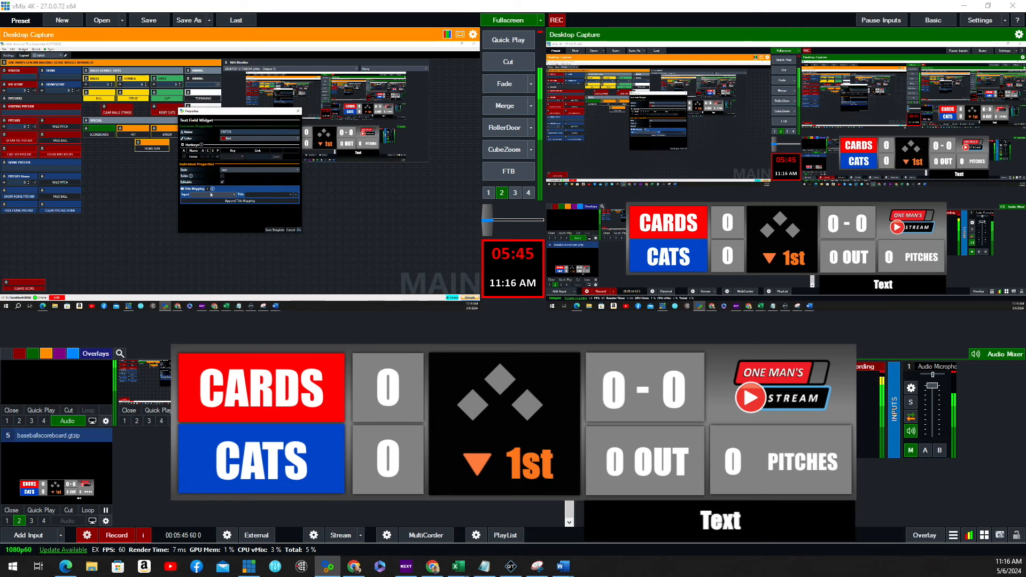
pyautogui.click(209, 189)
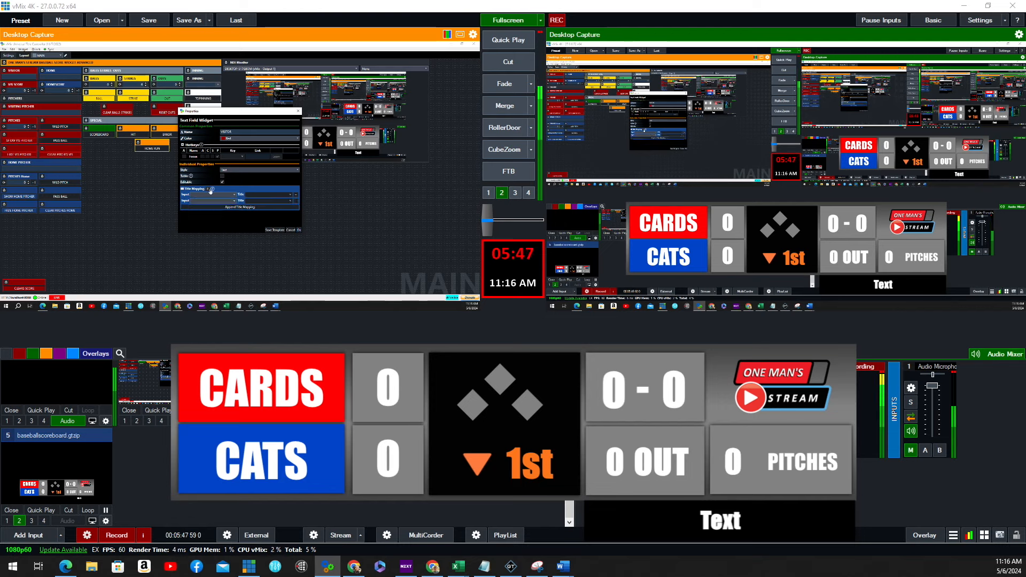
pyautogui.click(295, 201)
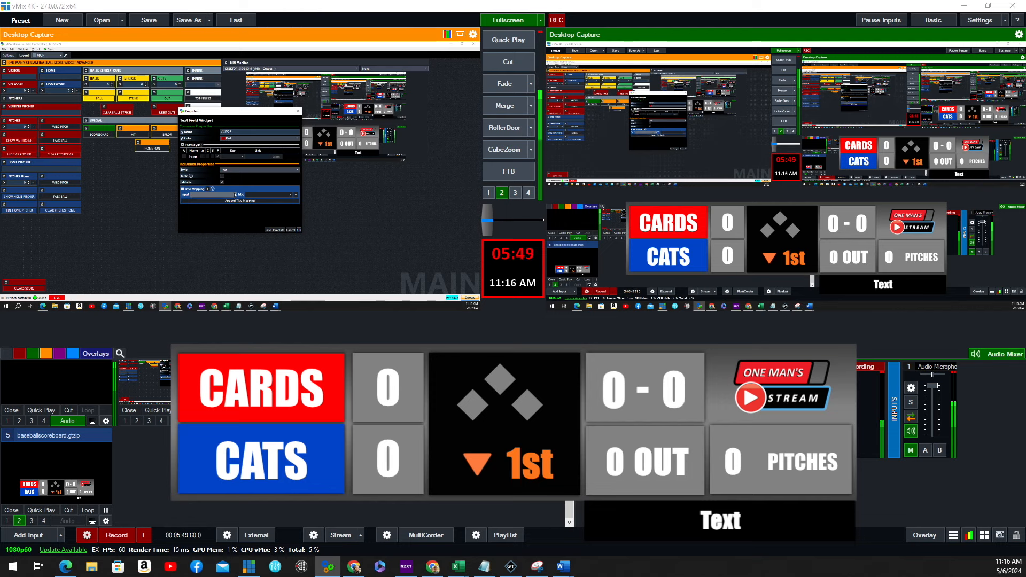
pyautogui.click(235, 196)
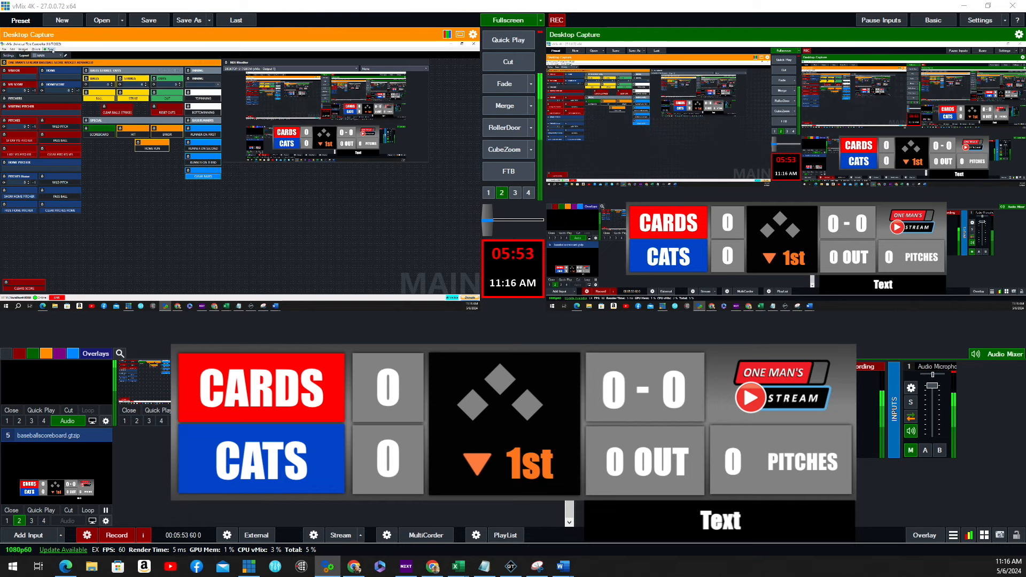
# Map the VISITOR text widget to the VISTEAMNAME.Text field of the baseballscoreboard.gtzip input
pyautogui.click(30, 71)
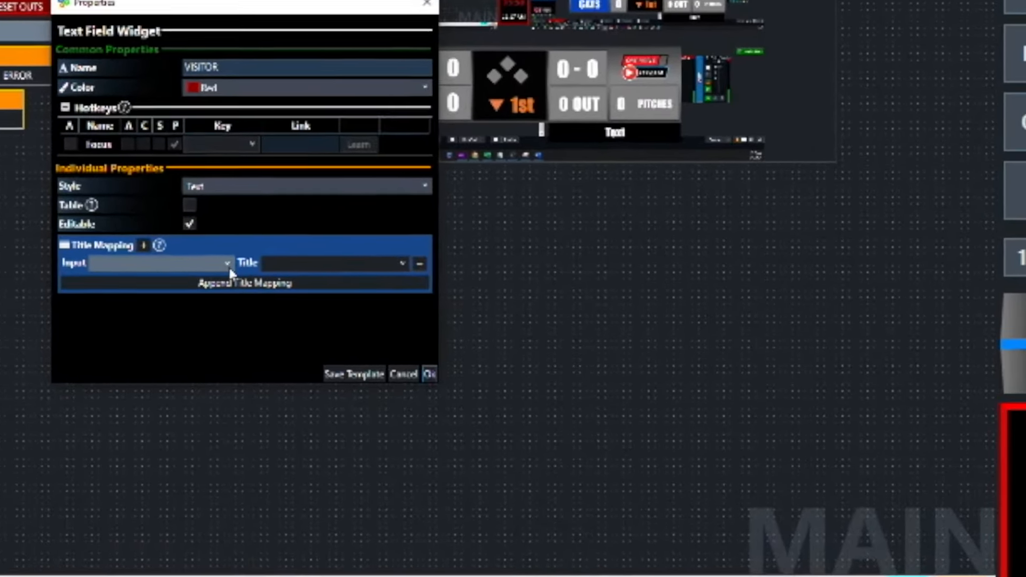
pyautogui.click(229, 228)
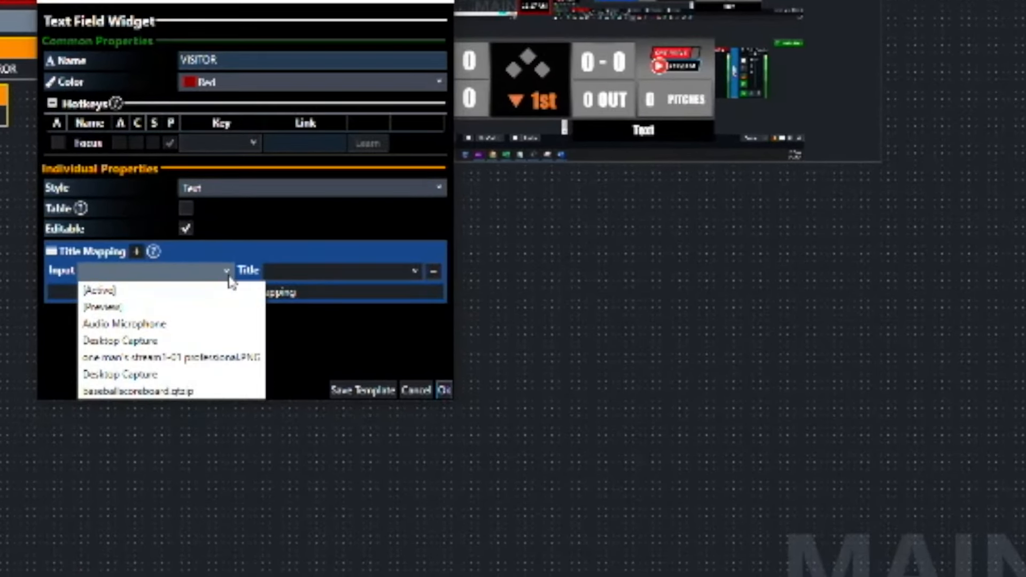
pyautogui.click(194, 392)
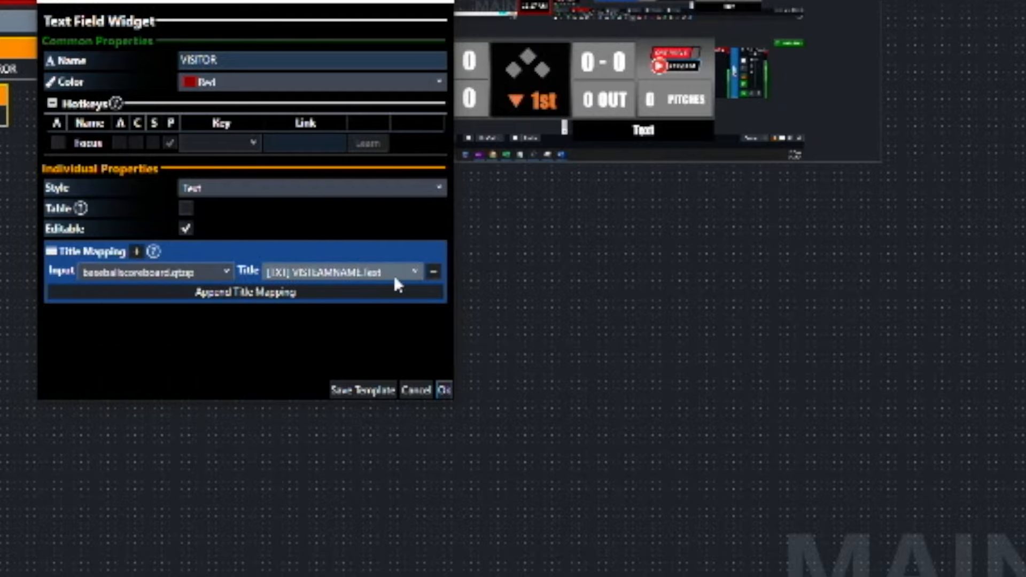
pyautogui.click(446, 392)
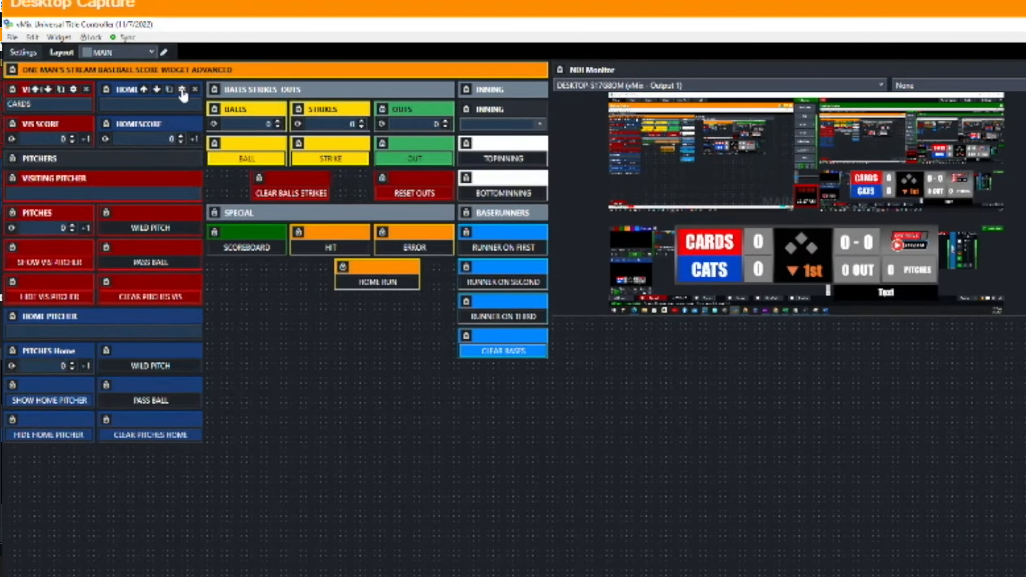
# Map the HOME text widget to the HOMTEAMNAME.Text field of the baseballscoreboard.gtzip input
pyautogui.click(183, 89)
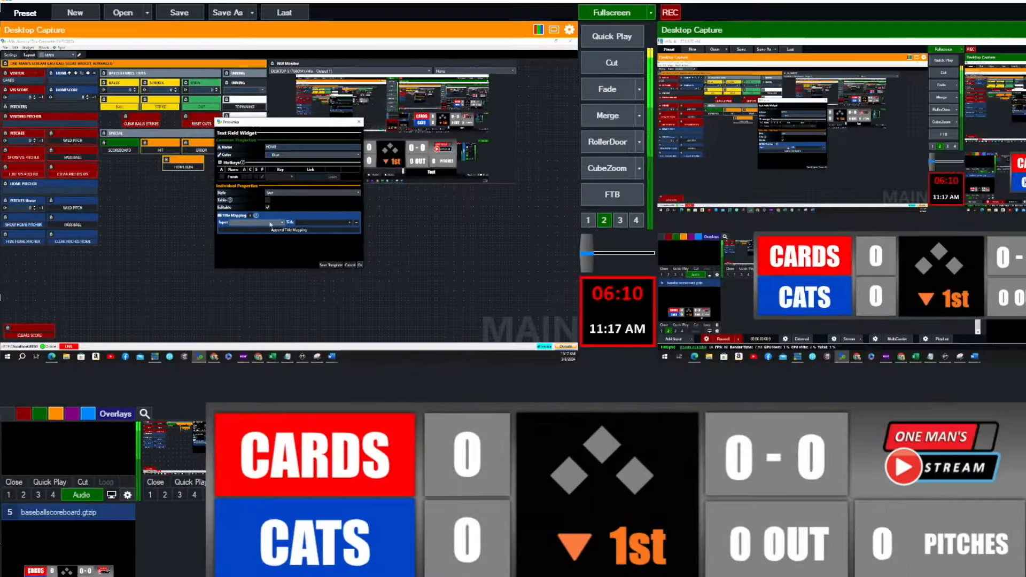
pyautogui.click(270, 225)
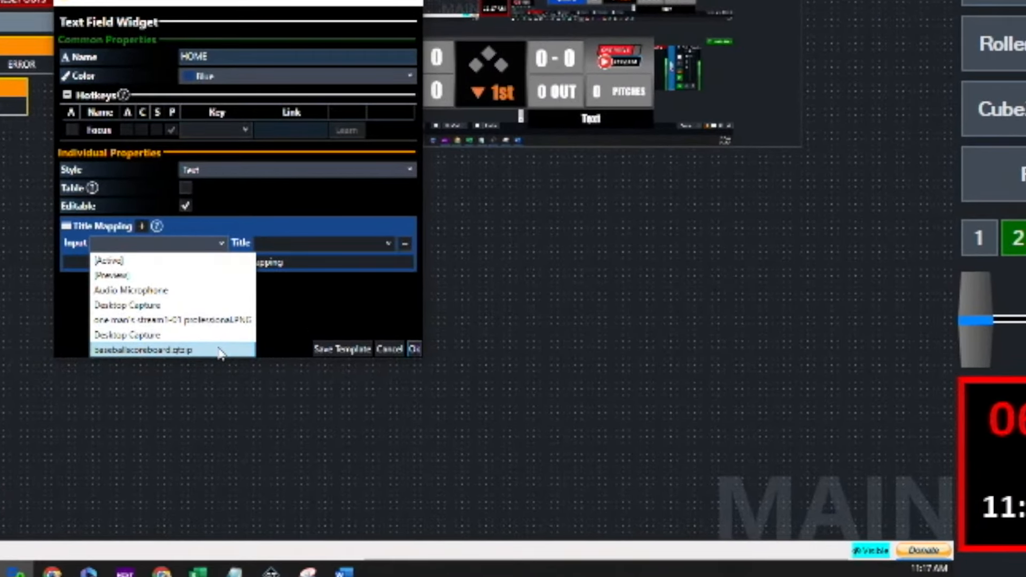
pyautogui.click(220, 350)
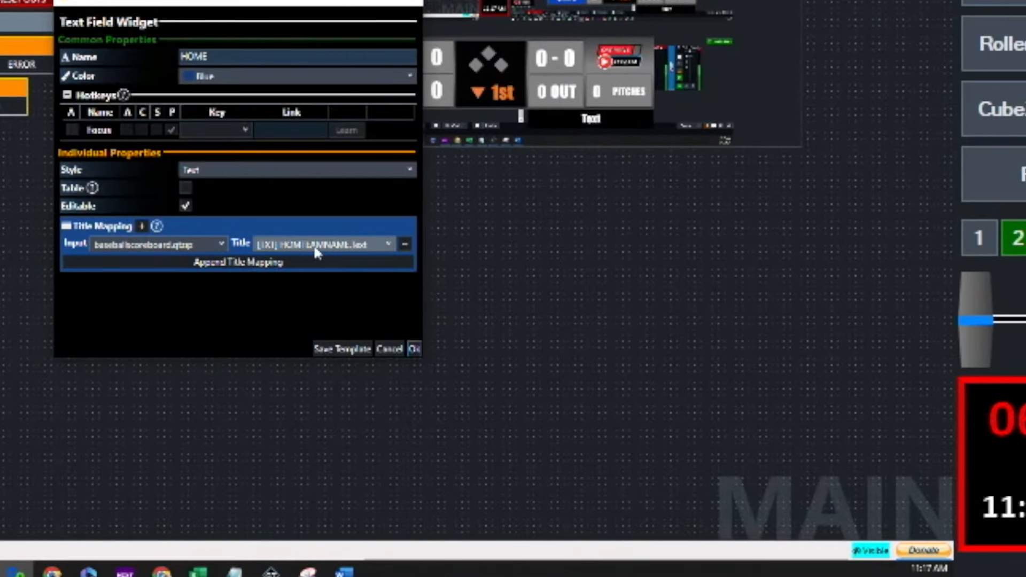
pyautogui.click(414, 350)
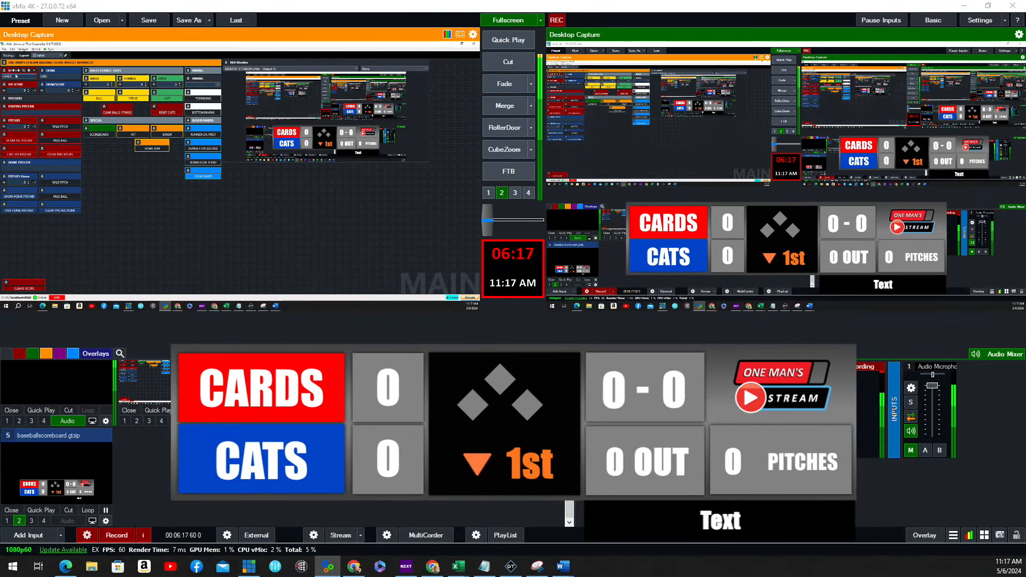
# Set the visitor team name to BLUE JAYS in capital letters
pyautogui.doubleClick(15, 76)
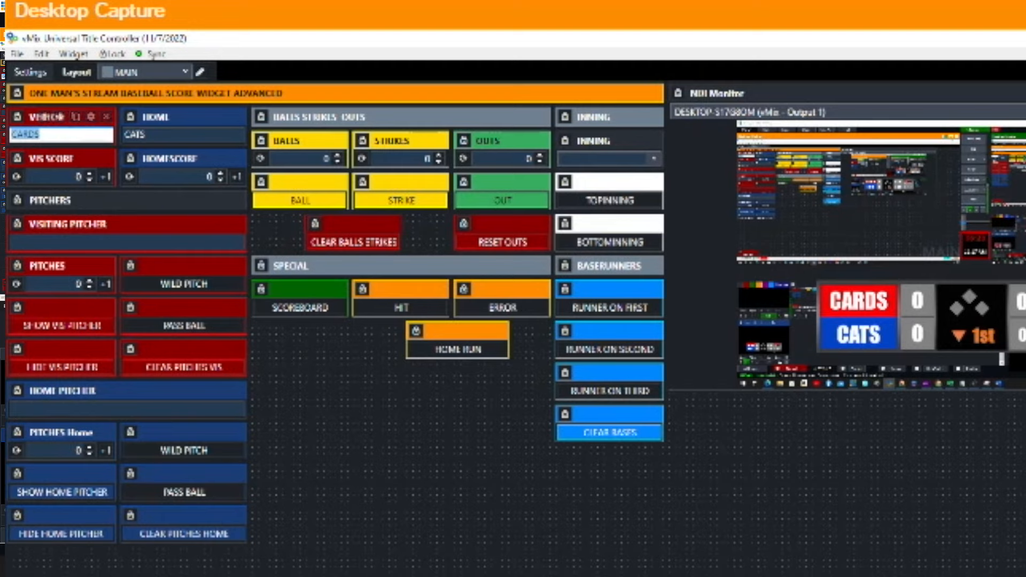
pyautogui.write('blue jays')
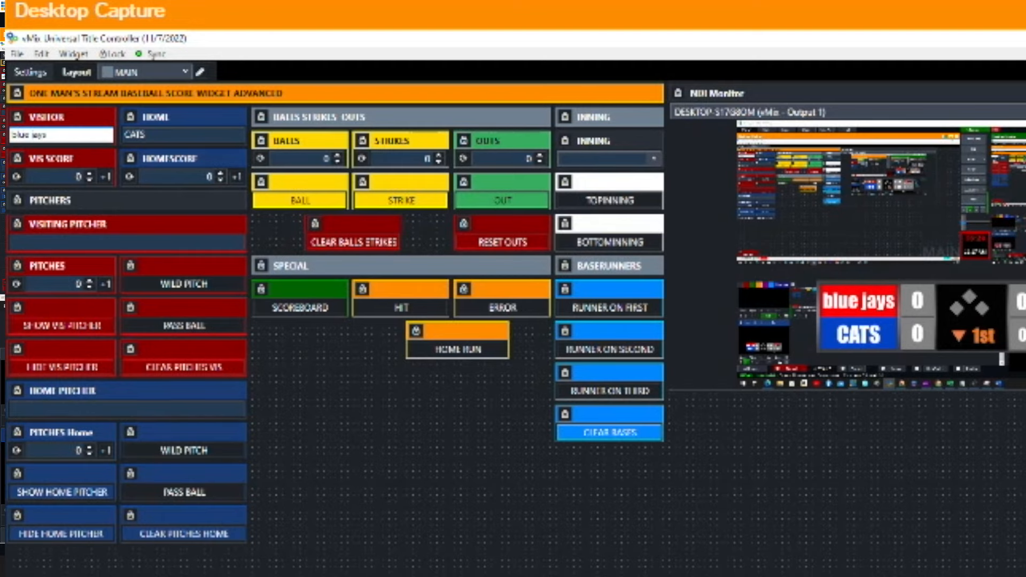
pyautogui.press('BackSpace')
pyautogui.press('BackSpace')
pyautogui.press('BackSpace')
pyautogui.press('BackSpace')
pyautogui.press('BackSpace')
pyautogui.press('BackSpace')
pyautogui.press('BackSpace')
pyautogui.press('BackSpace')
pyautogui.press('BackSpace')
pyautogui.write('BLUE JAYS')
pyautogui.press('Tab')
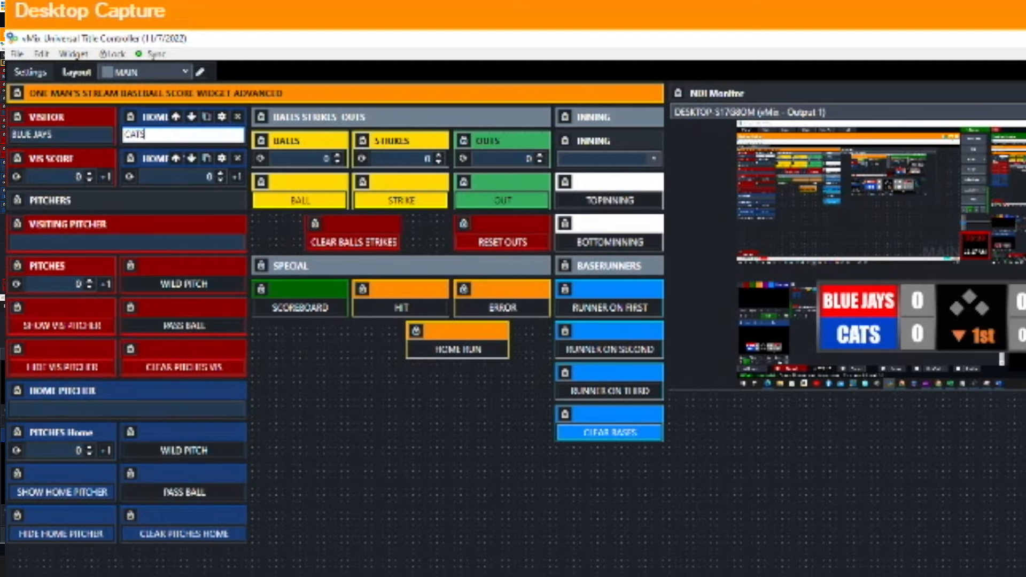
# Replace the home team name CATS with TIGERS
pyautogui.press('BackSpace')
pyautogui.press('BackSpace')
pyautogui.press('BackSpace')
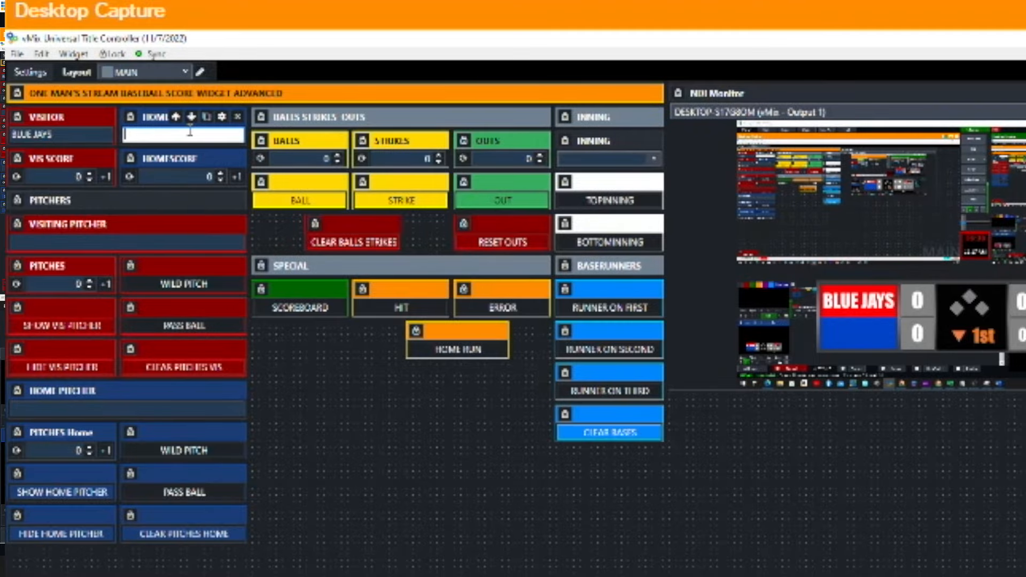
pyautogui.write('TIGERS')
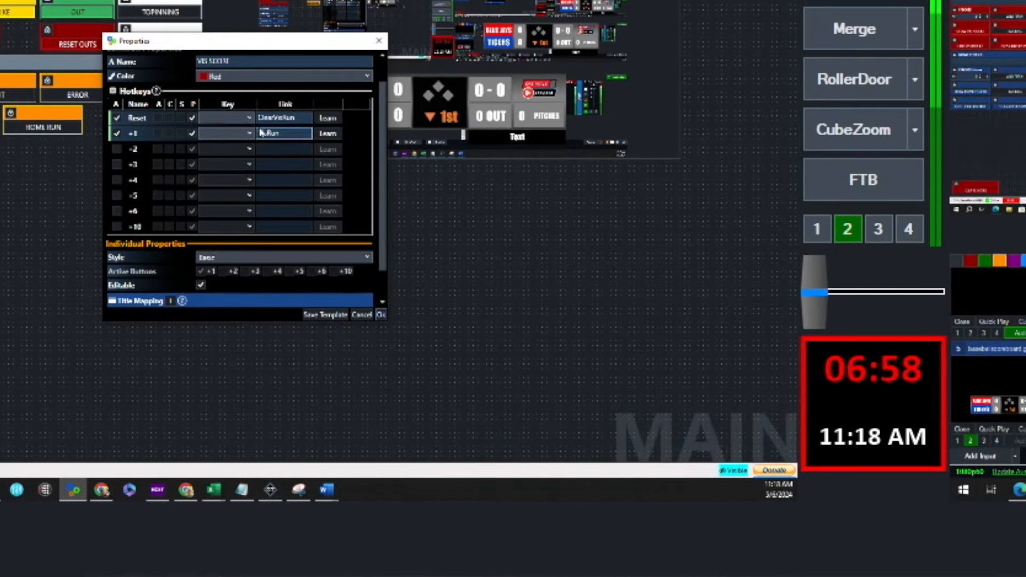
# Map the VIS SCORE widget to baseballscoreboard.gtzip's VISSCORE.Text field and raise the visitor score to 3
pyautogui.scroll(-1, 278, 179)
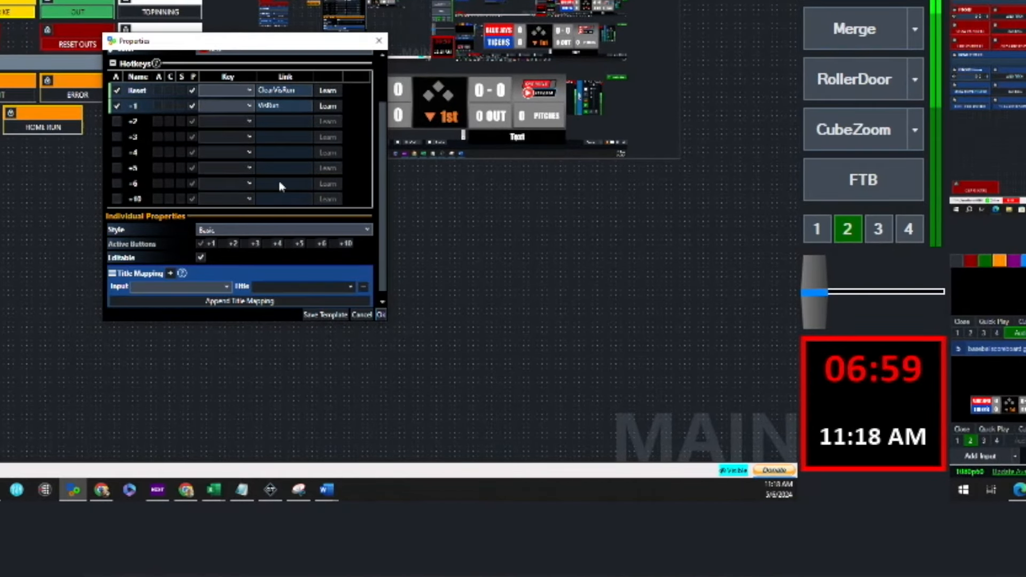
pyautogui.click(229, 287)
pyautogui.click(182, 369)
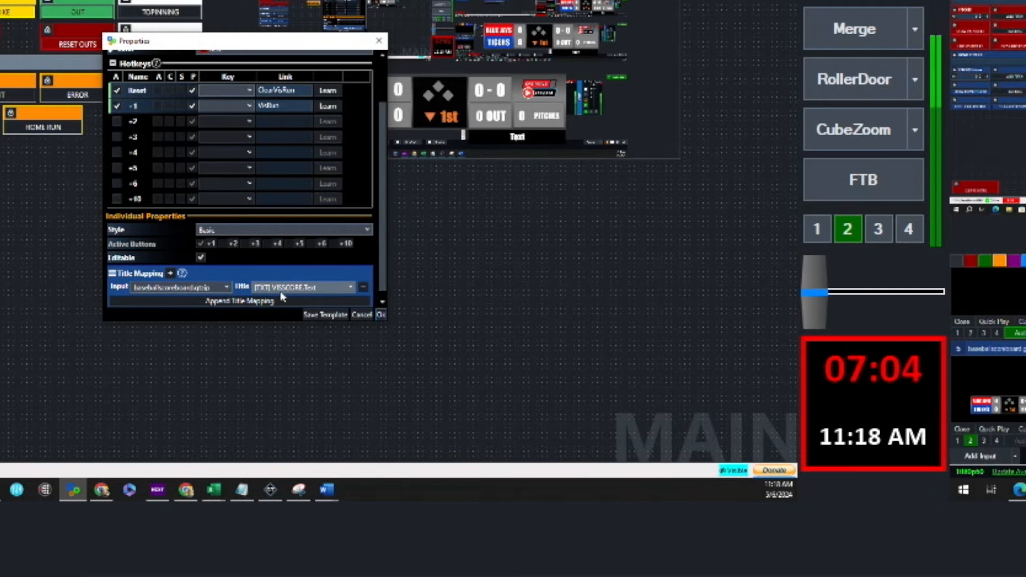
pyautogui.click(381, 316)
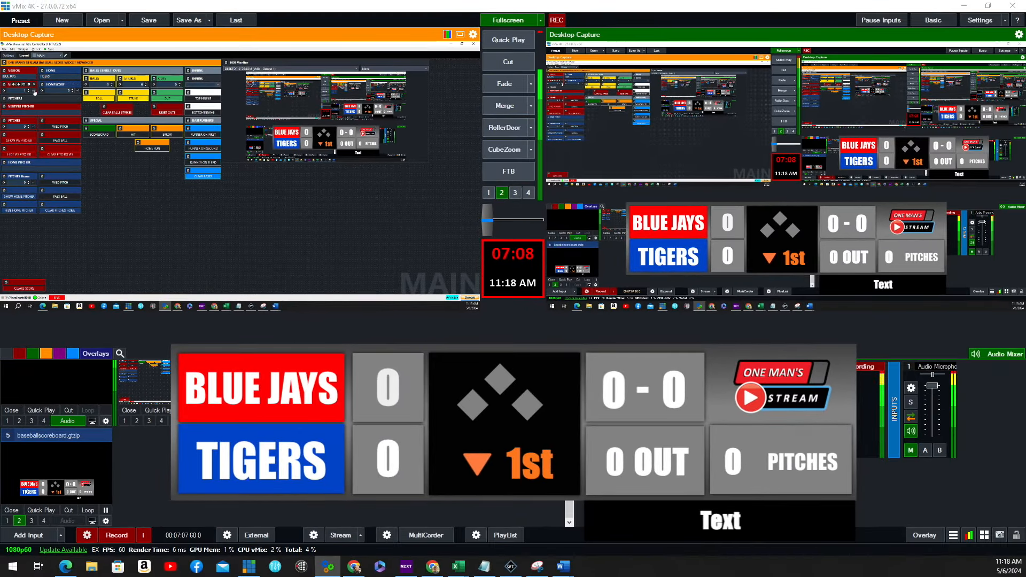
pyautogui.click(33, 91)
pyautogui.click(36, 95)
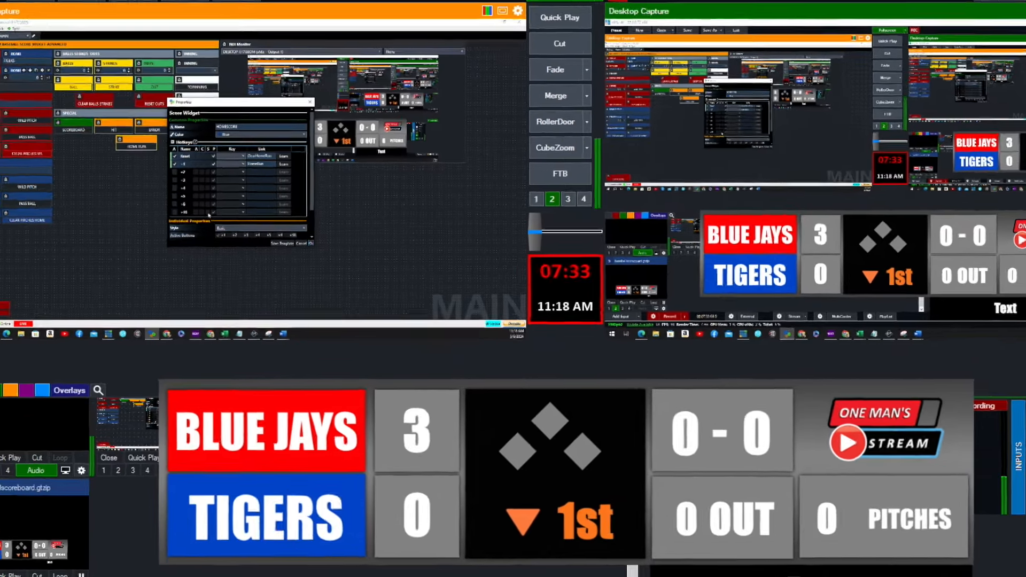
# Link the HOMESCORE widget's title mapping to the home score of the baseballscoreboard title
pyautogui.scroll(-5, 209, 216)
pyautogui.click(204, 220)
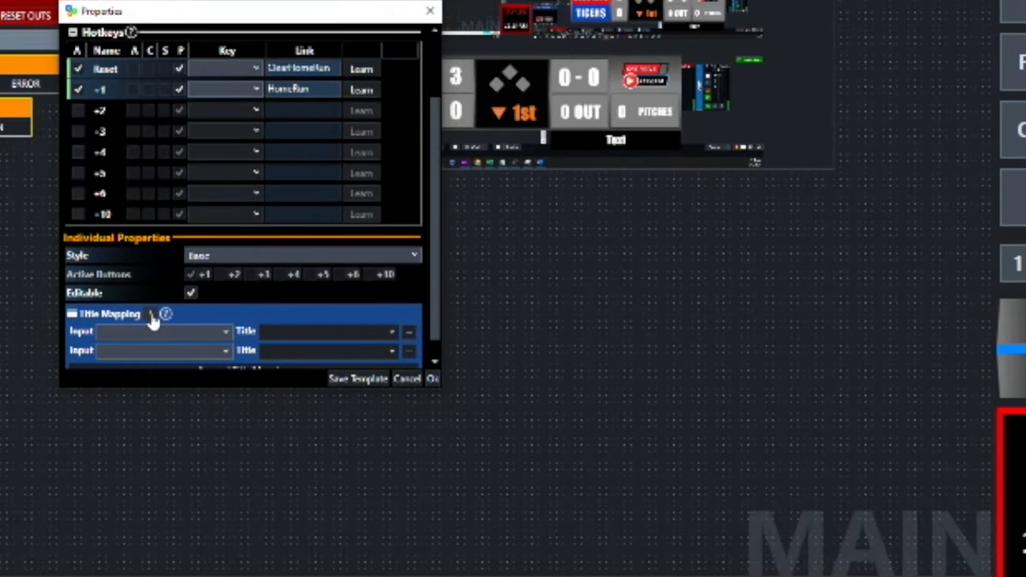
pyautogui.click(432, 378)
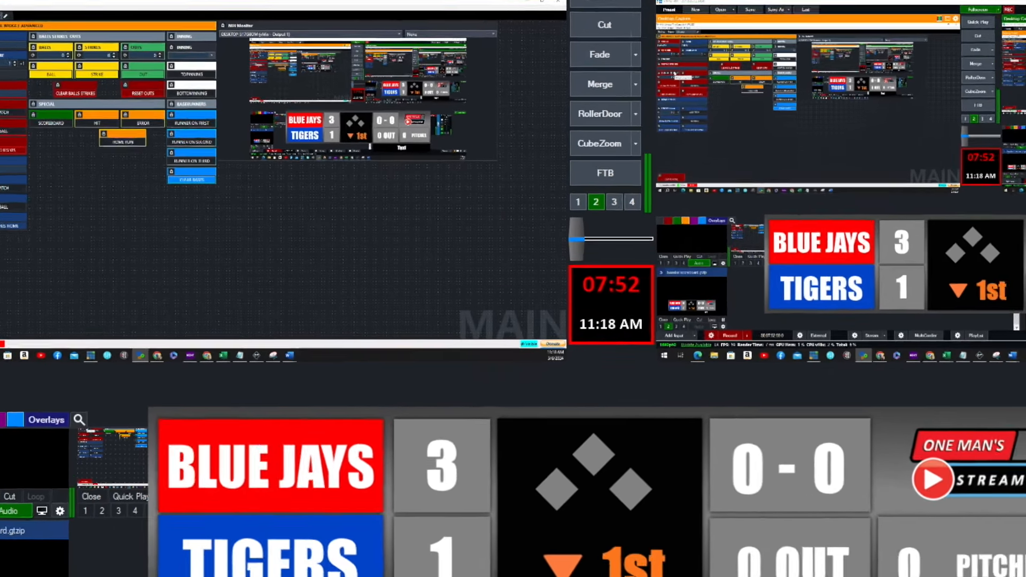
# Map the visitor PITCHES widget to PitchesVis.Text and the HOME PITCHER widget to PITCHERNAMEHOME.Text in baseballscoreboard.gtzip
pyautogui.click(30, 122)
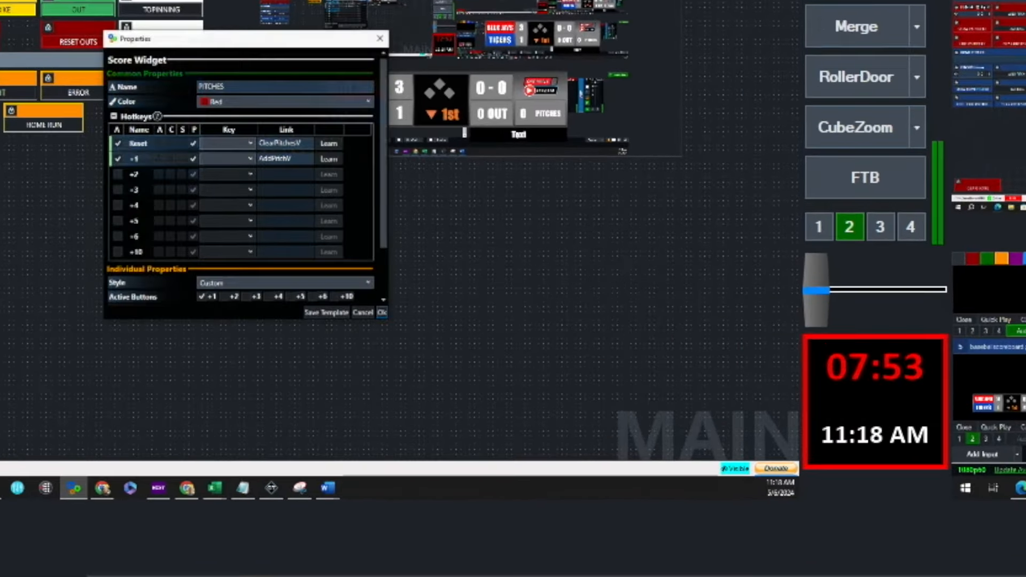
pyautogui.scroll(-3, 333, 168)
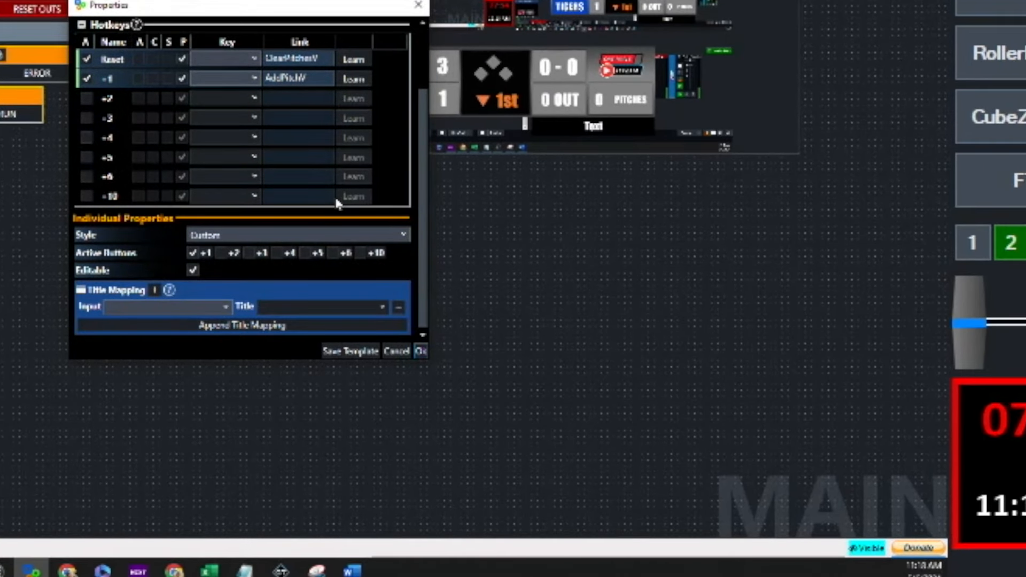
pyautogui.click(226, 309)
pyautogui.click(207, 411)
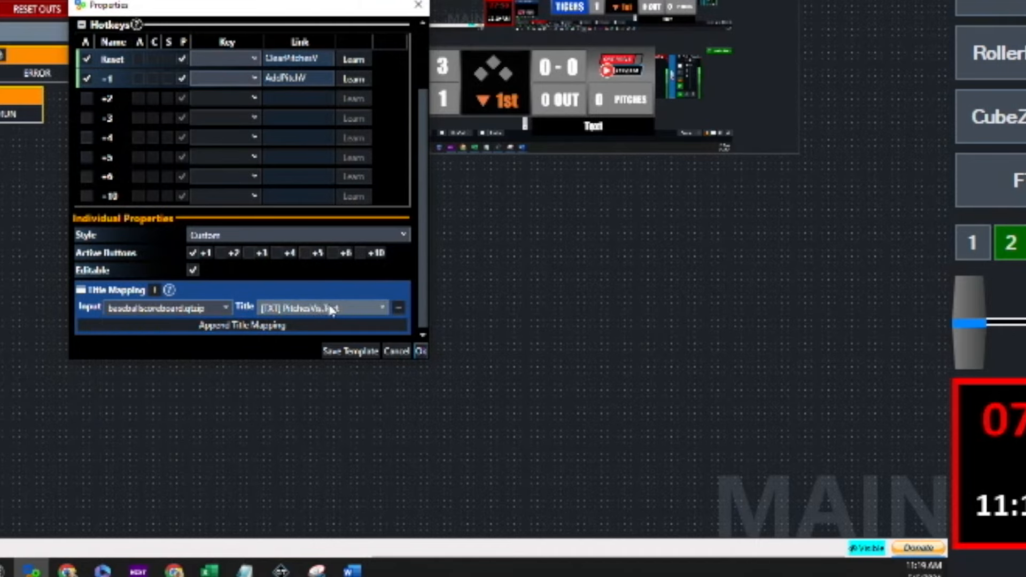
pyautogui.click(421, 351)
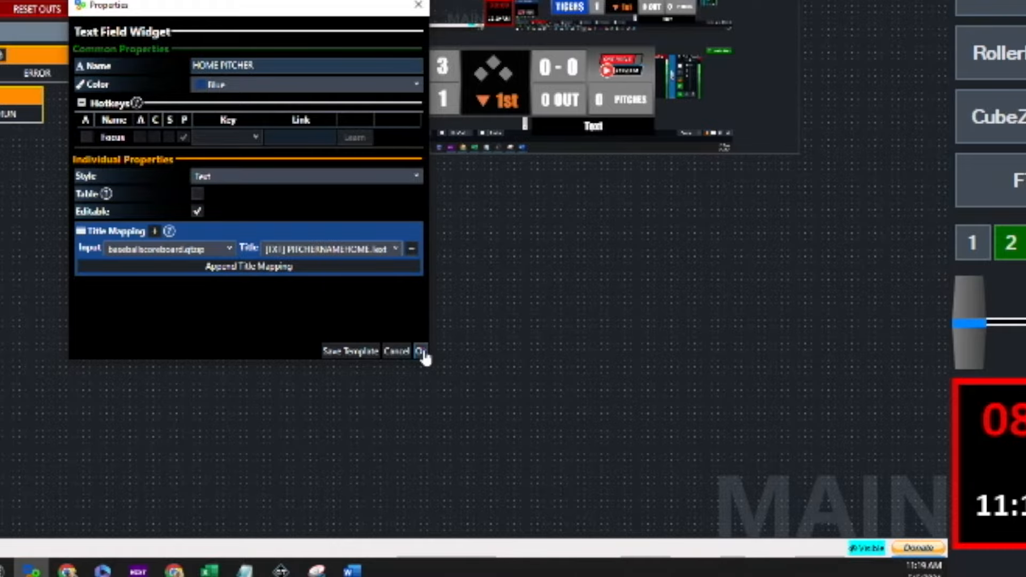
pyautogui.click(421, 351)
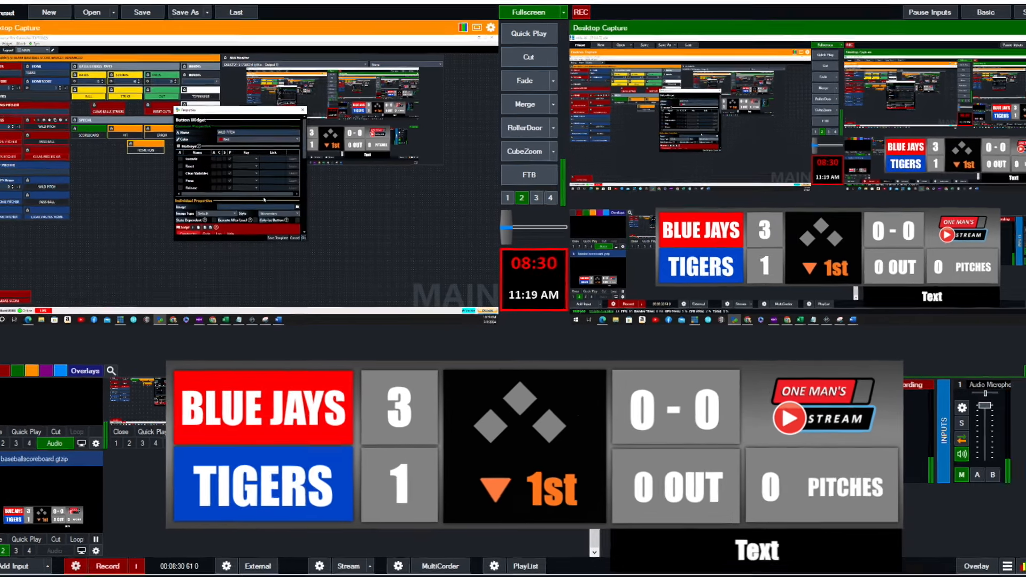
# Assign baseballscoreboard.gtzip as the input for script commands #1 and #2 of the visitor WILD PITCH button
pyautogui.scroll(-3, 245, 204)
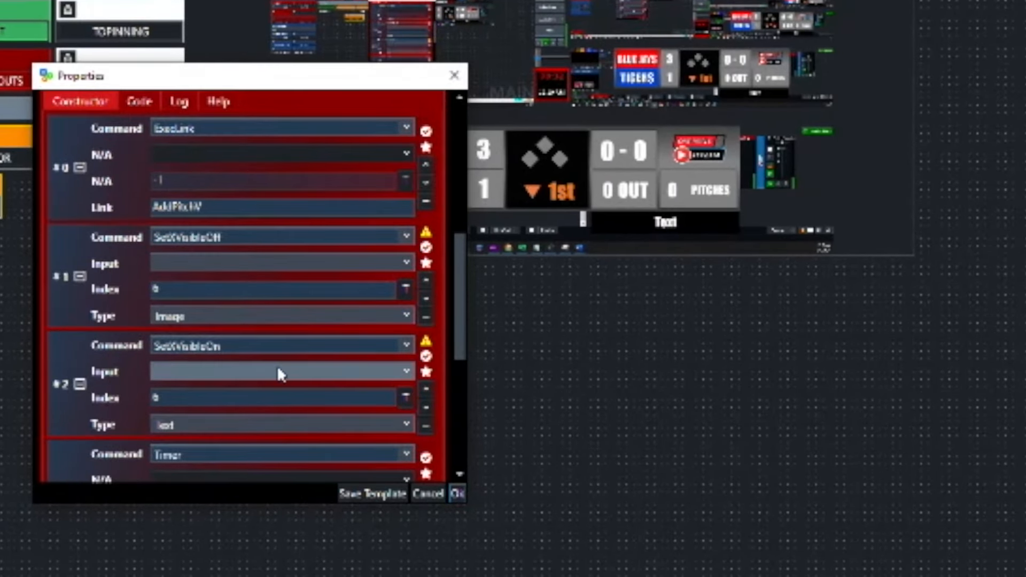
pyautogui.scroll(1, 311, 279)
pyautogui.scroll(-1, 314, 276)
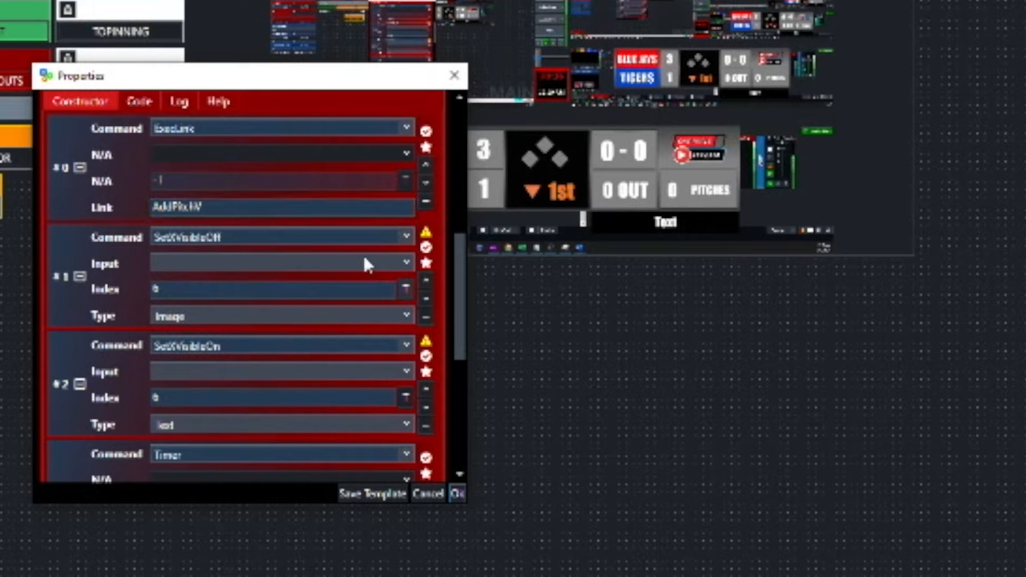
pyautogui.click(408, 262)
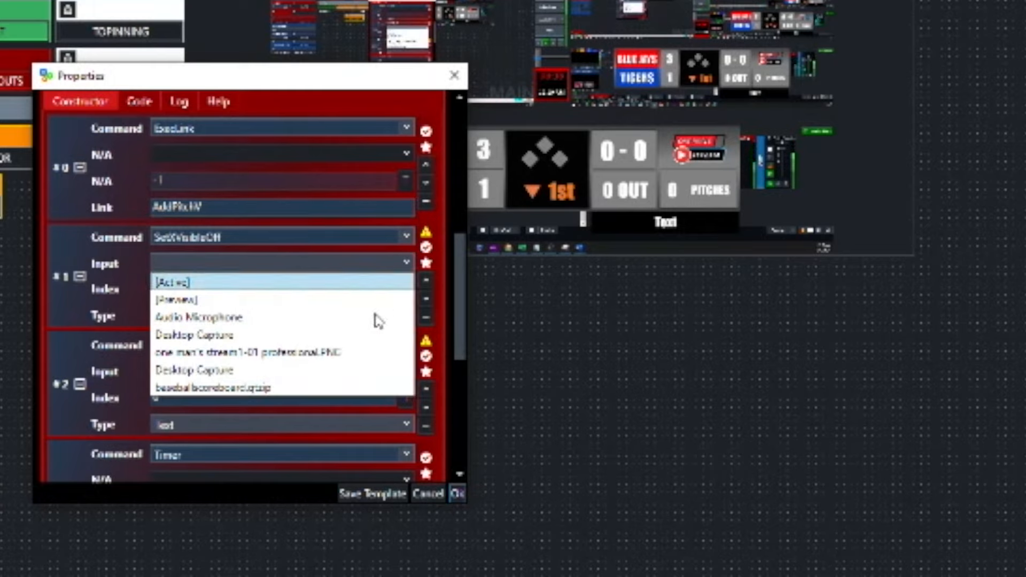
pyautogui.click(321, 396)
pyautogui.click(412, 374)
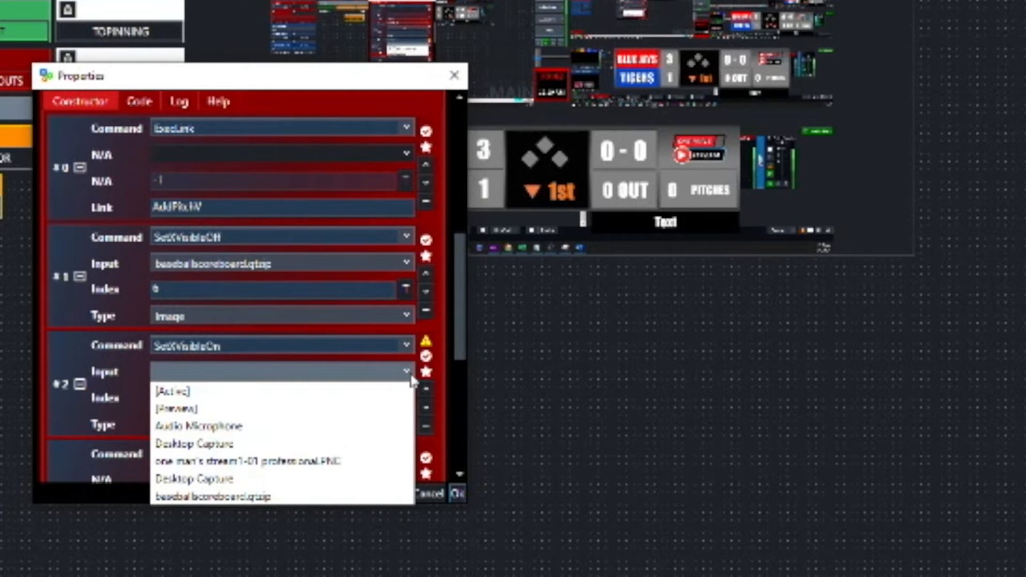
pyautogui.click(320, 497)
# Assign baseballscoreboard.gtzip to commands #4 and #5 of the visitor WILD PITCH script, save it and trigger the button
pyautogui.scroll(-5, 449, 298)
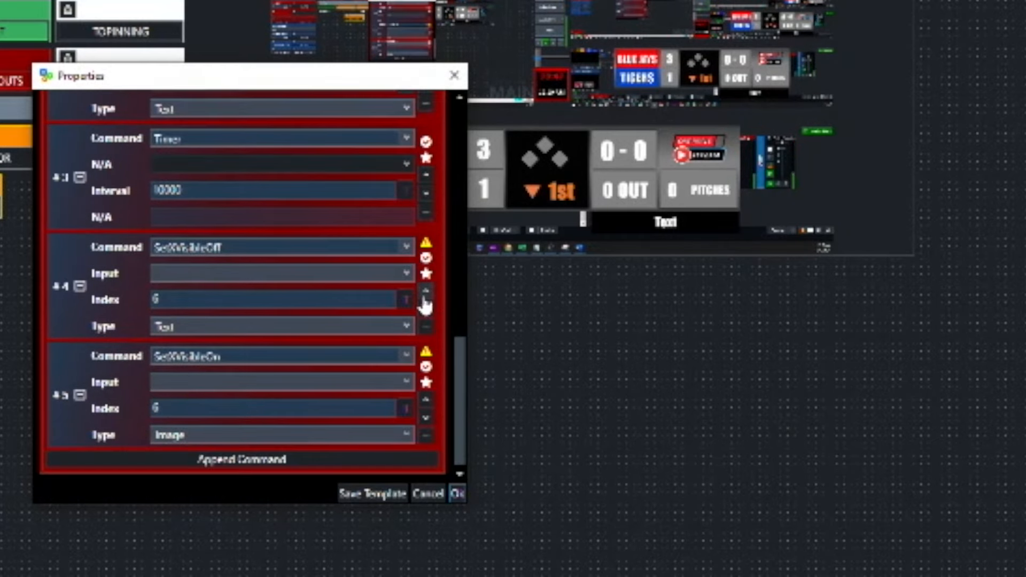
pyautogui.click(409, 274)
pyautogui.click(385, 402)
pyautogui.click(409, 381)
pyautogui.click(252, 507)
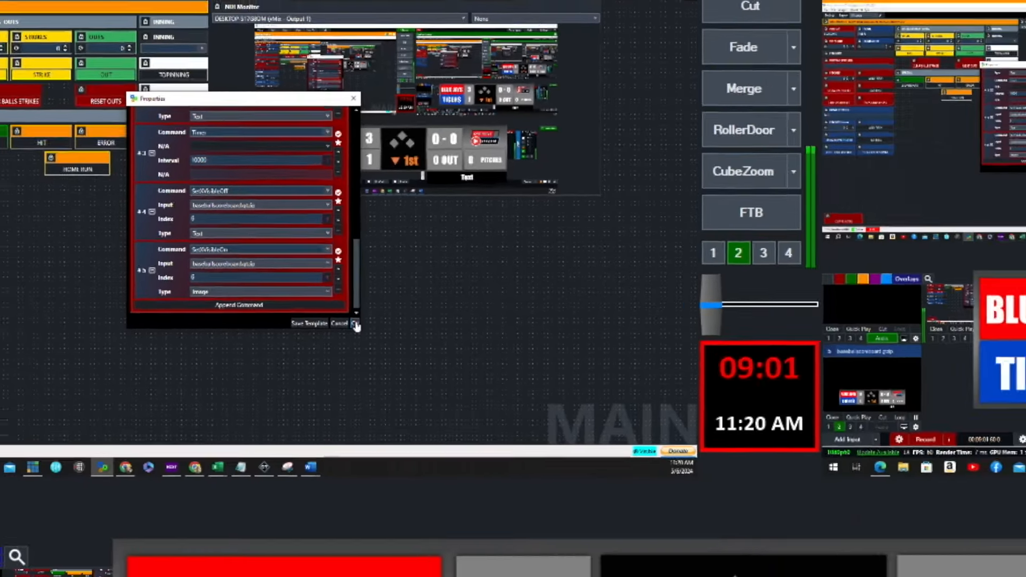
pyautogui.click(355, 324)
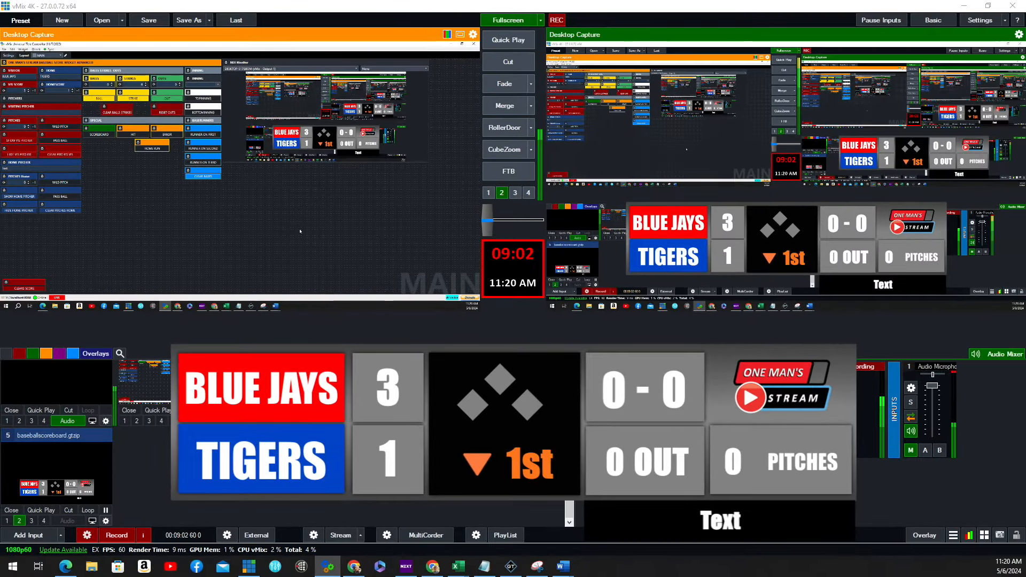
pyautogui.click(63, 128)
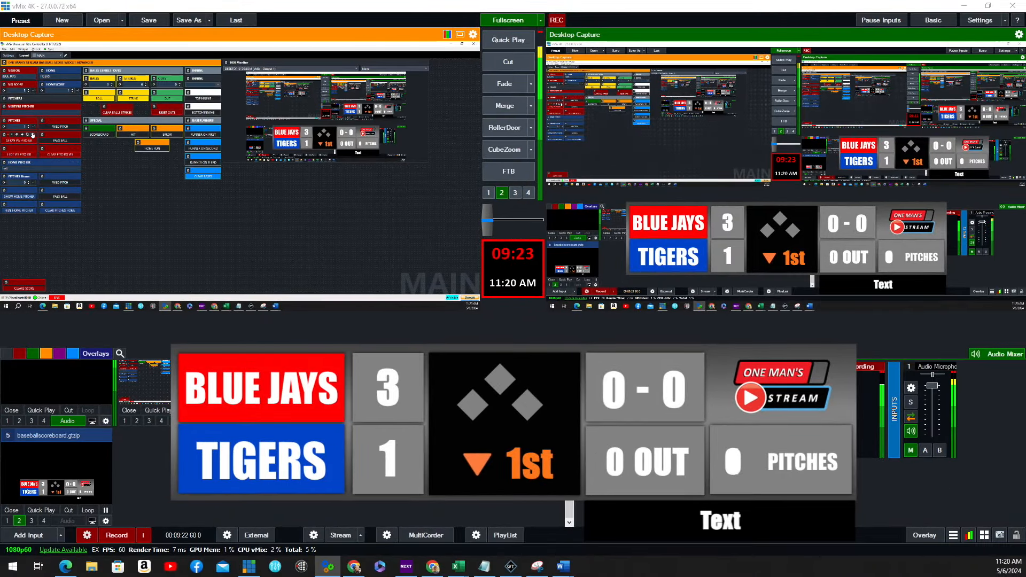
# Assign baseballscoreboard.gtzip as the input for SetXVisibleOn commands #0 and #1 in the SHOW VIS PITCHER button's script
pyautogui.click(32, 135)
pyautogui.scroll(-7, 229, 160)
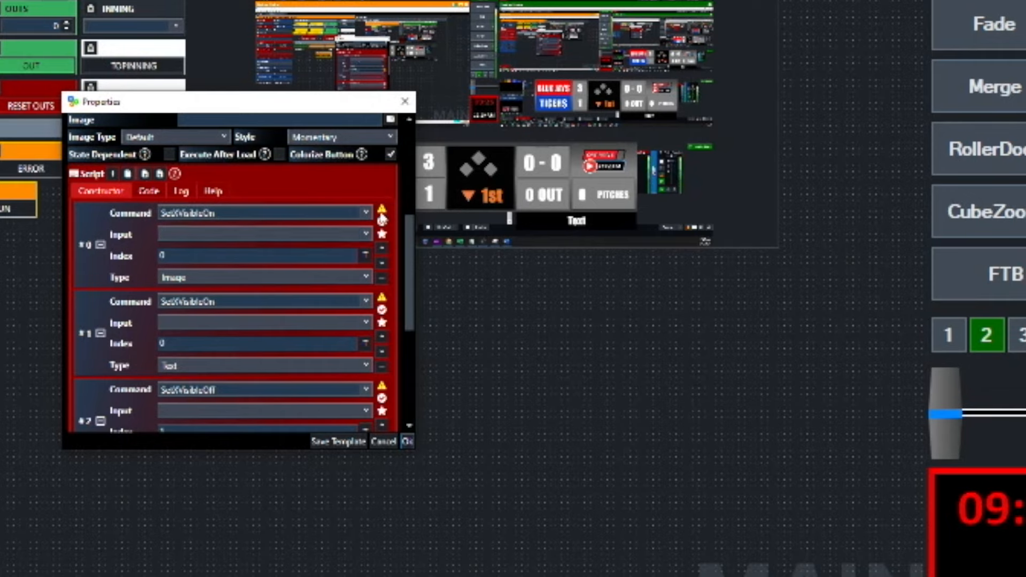
pyautogui.click(360, 234)
pyautogui.click(305, 338)
pyautogui.click(325, 323)
pyautogui.click(325, 423)
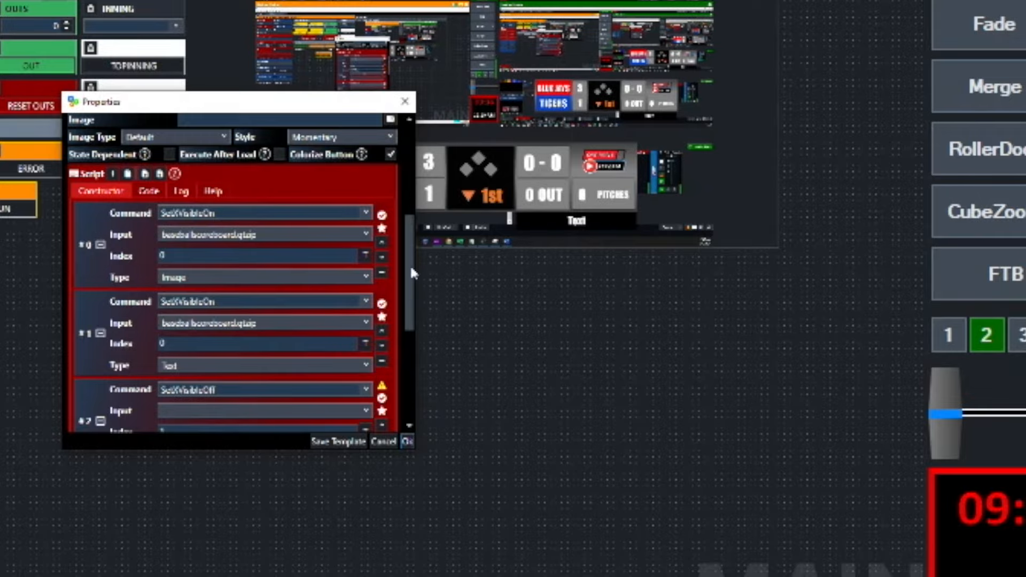
# Assign baseballscoreboard.gtzip to the remaining commands of the SHOW VIS PITCHER script and save the button's properties
pyautogui.moveTo(410, 265); pyautogui.dragTo(410, 339)
pyautogui.click(326, 212)
pyautogui.click(295, 313)
pyautogui.click(321, 301)
pyautogui.click(225, 401)
pyautogui.scroll(-2, 241, 267)
pyautogui.click(408, 441)
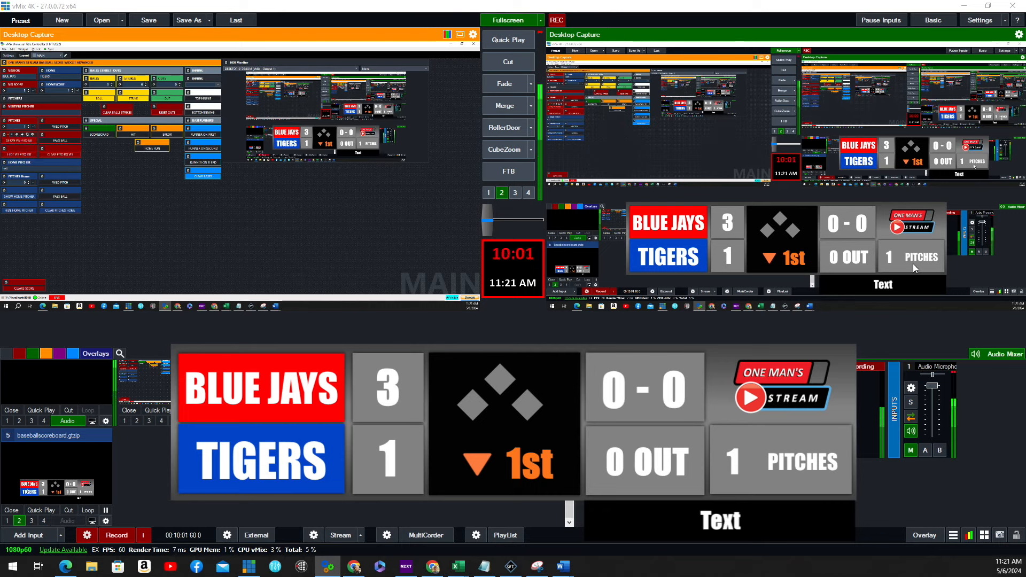
# Raise the visitor pitch count to 7 on the scoreboard
pyautogui.click(34, 127)
pyautogui.click(34, 127)
pyautogui.click(34, 127)
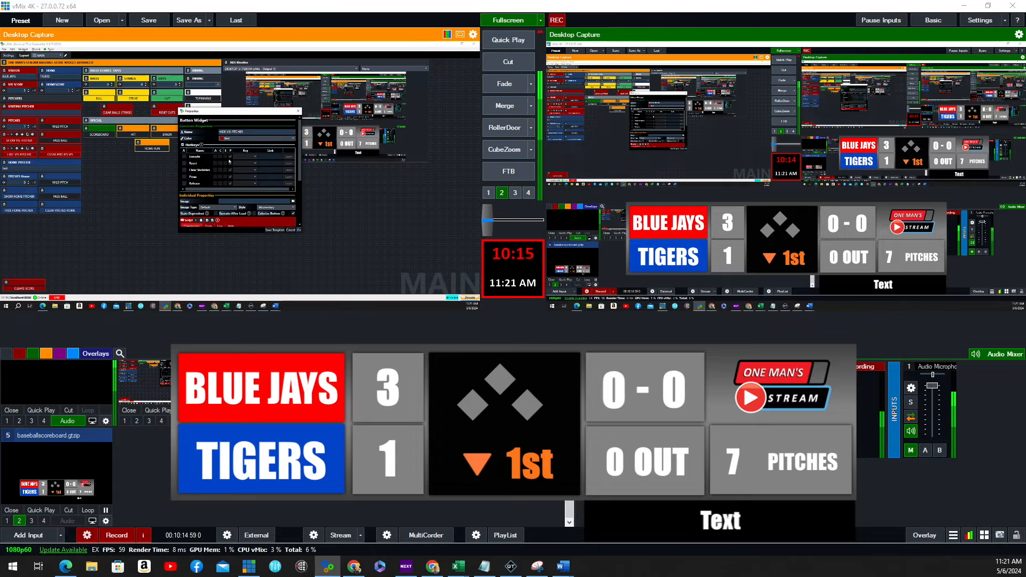
# Assign baseballscoreboard.gtzip to both SetXVisibleOff commands of the HIDE VIS PITCHER script, save it and trigger the button
pyautogui.scroll(-4, 235, 169)
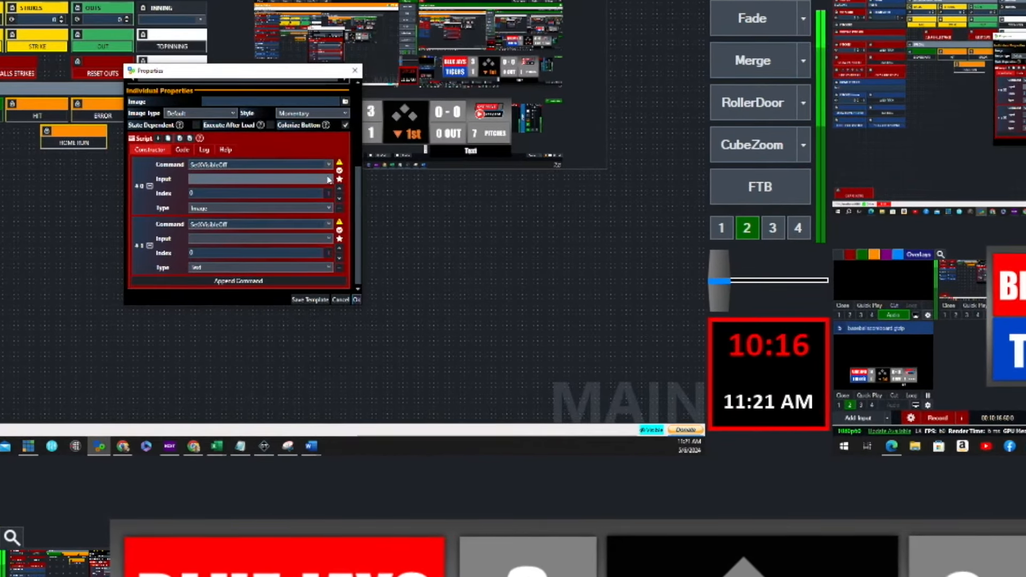
pyautogui.click(328, 179)
pyautogui.click(257, 231)
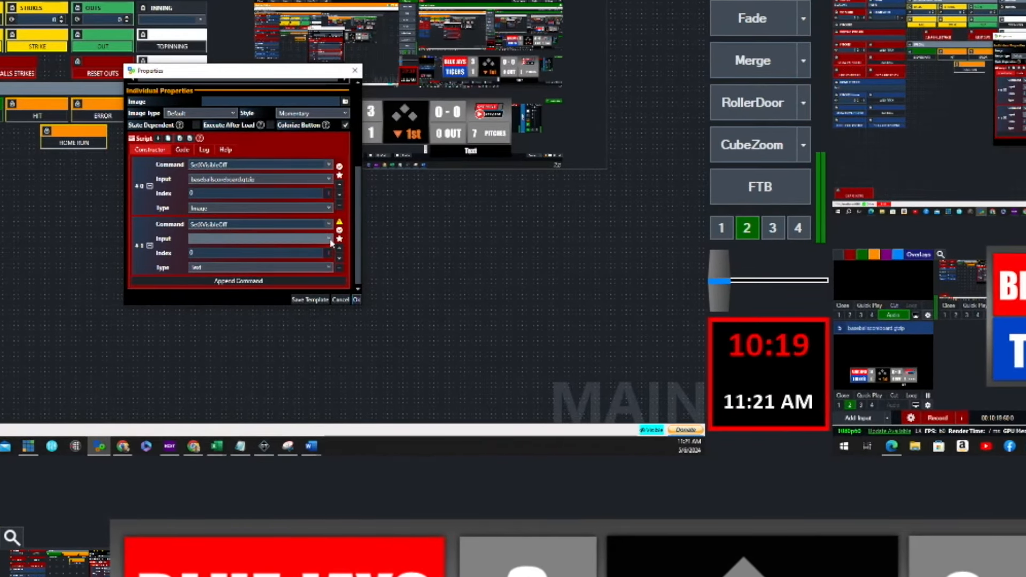
pyautogui.click(329, 239)
pyautogui.click(256, 291)
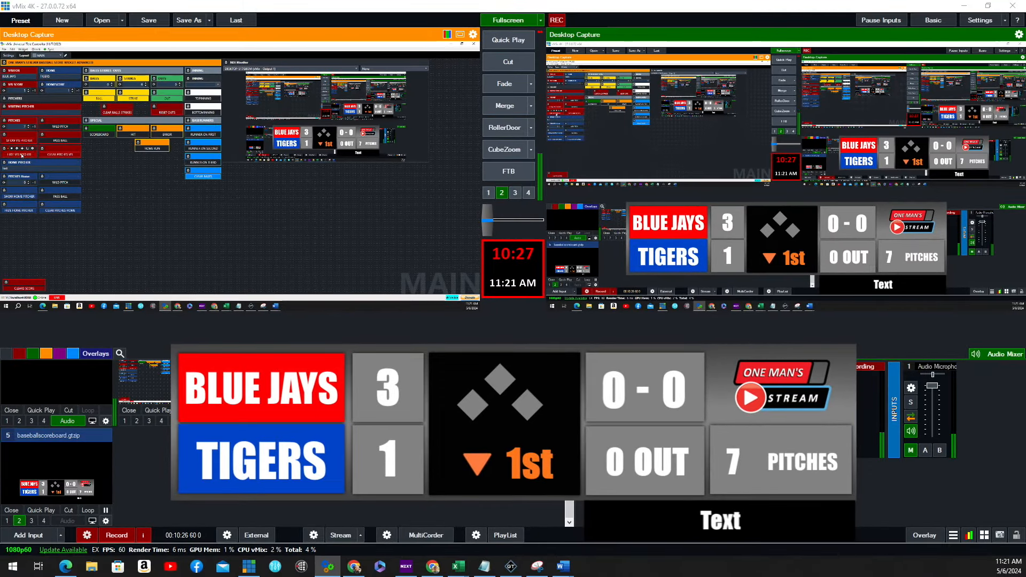
pyautogui.click(22, 155)
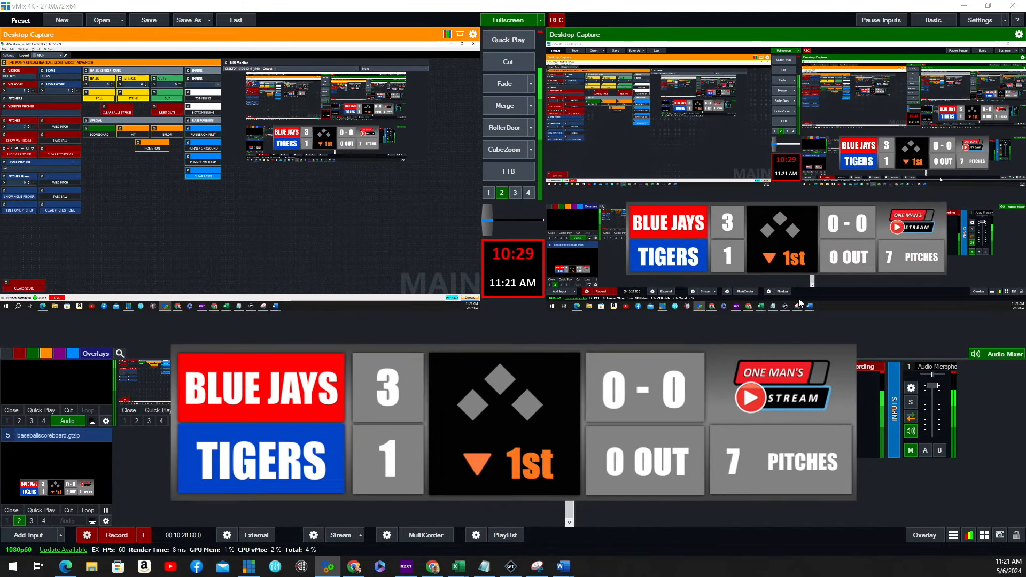
# Enter VISITOR PITCHER as the visiting pitcher's text and trigger the SHOW VIS PITCHER button
pyautogui.click(22, 112)
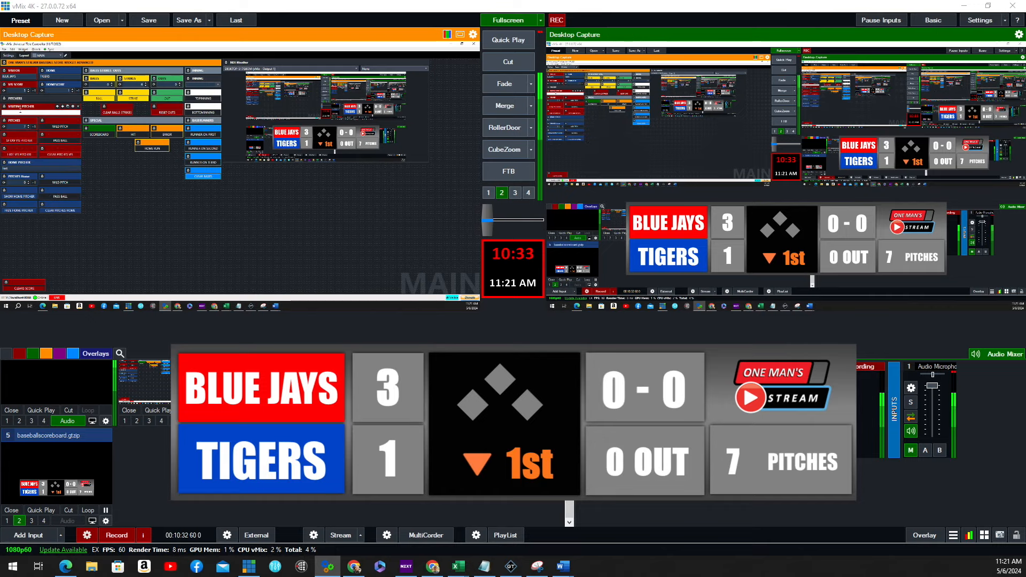
pyautogui.write('VISITOR PITCHER')
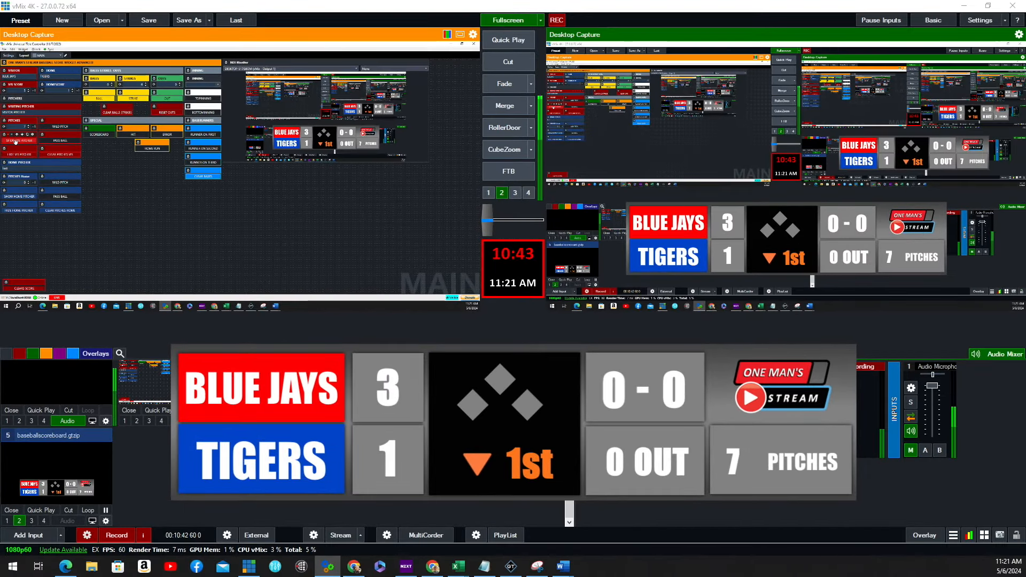
pyautogui.click(15, 141)
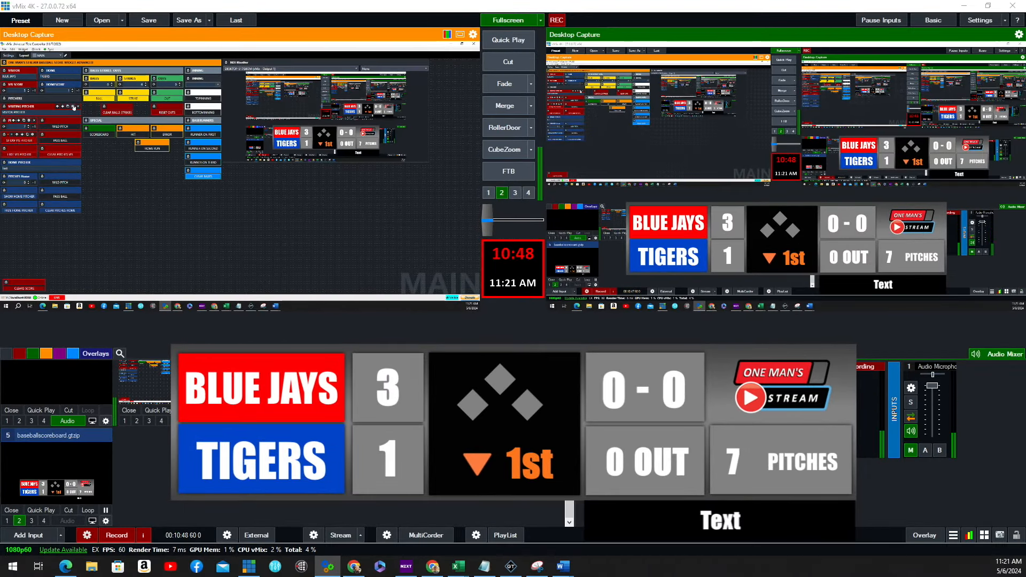
# Map the VISITING PITCHER text widget to the baseballscoreboard.gtzip title and replace its text with VISITOR PITCHER
pyautogui.click(73, 107)
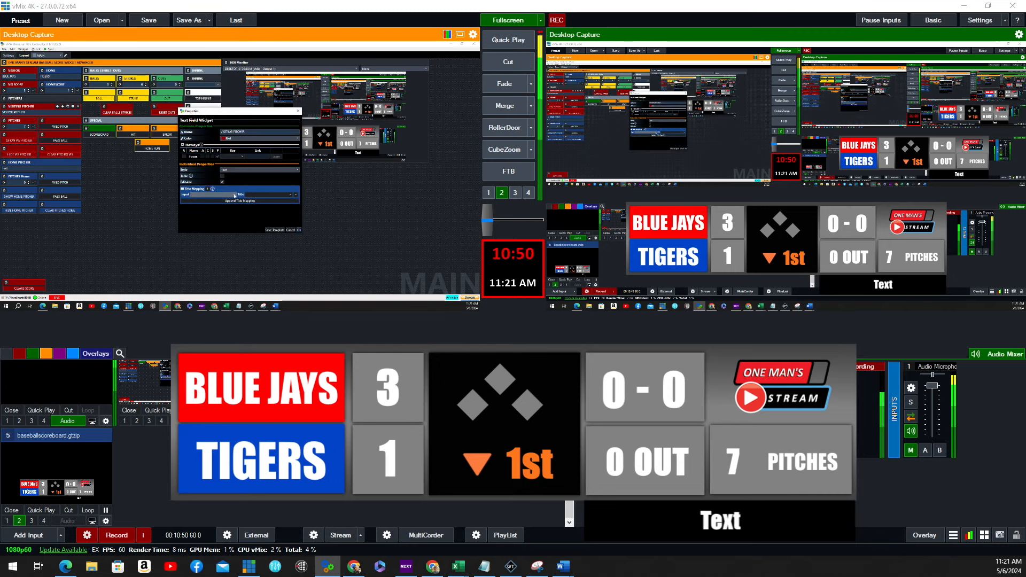
pyautogui.click(299, 230)
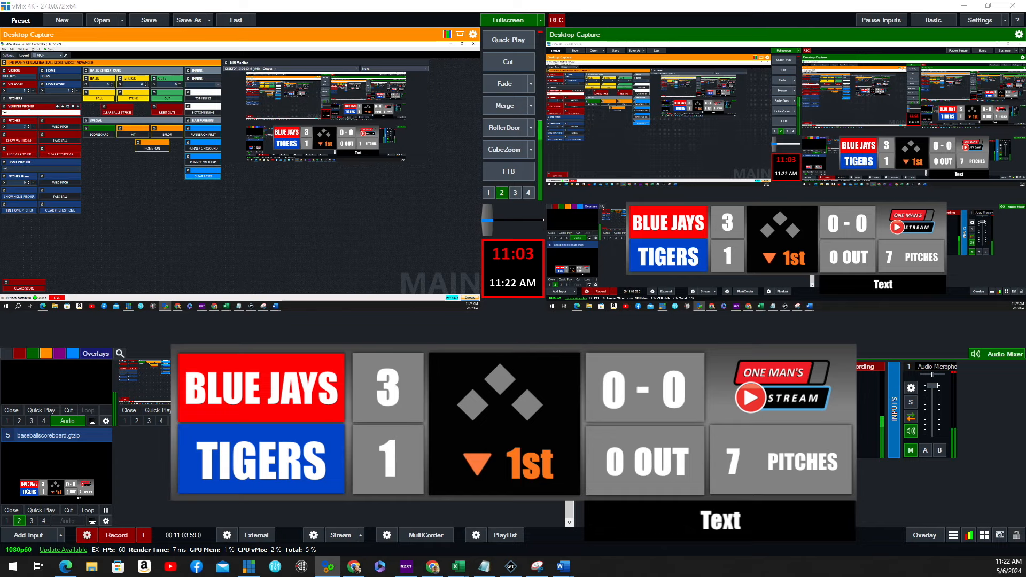
pyautogui.press('BackSpace')
pyautogui.press('BackSpace')
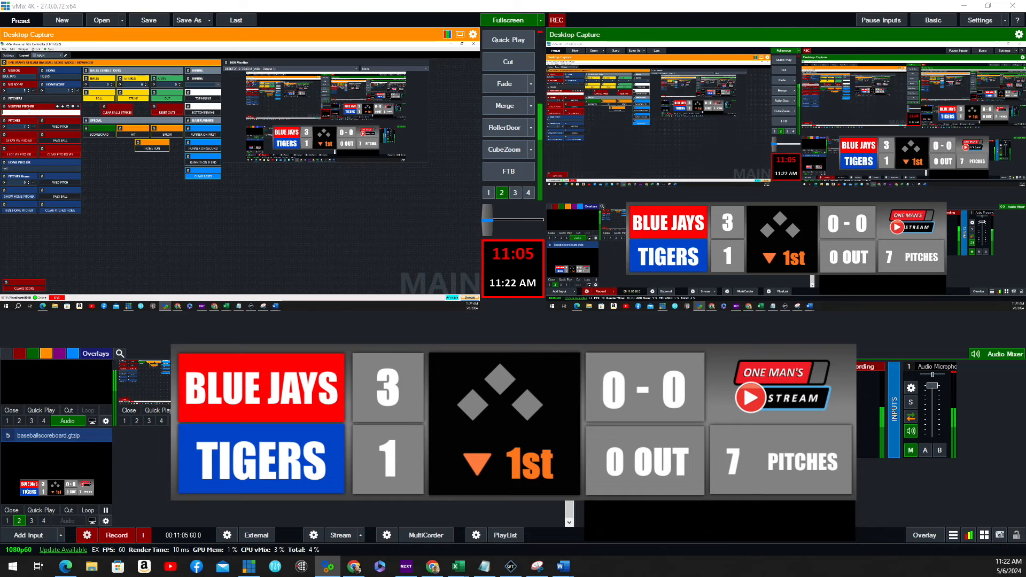
pyautogui.write('VISITOR PITCHER')
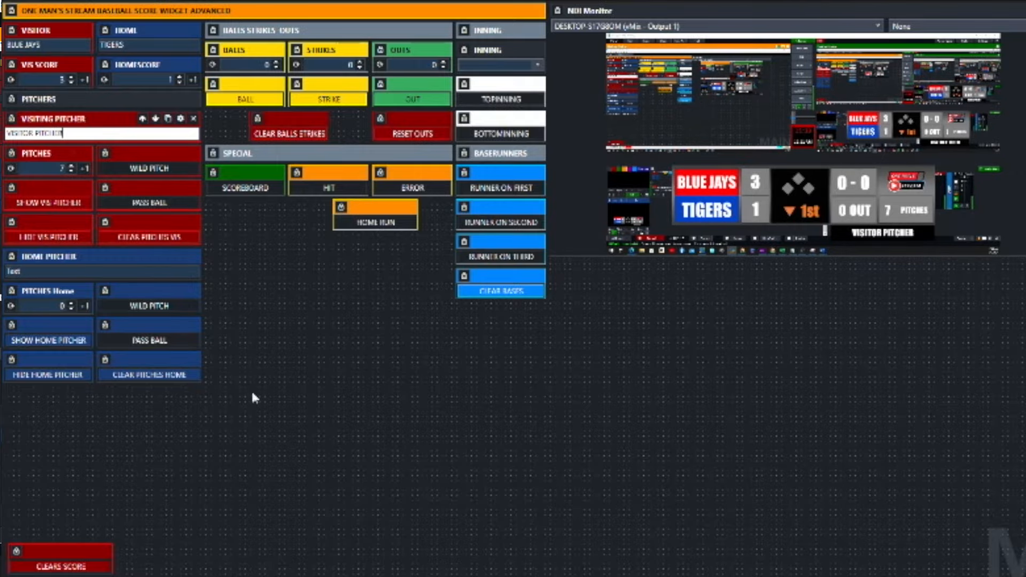
# Assign baseballscoreboard.gtzip as the input for commands #1 and #2 of the visitor PASS BALL button's script
pyautogui.click(322, 475)
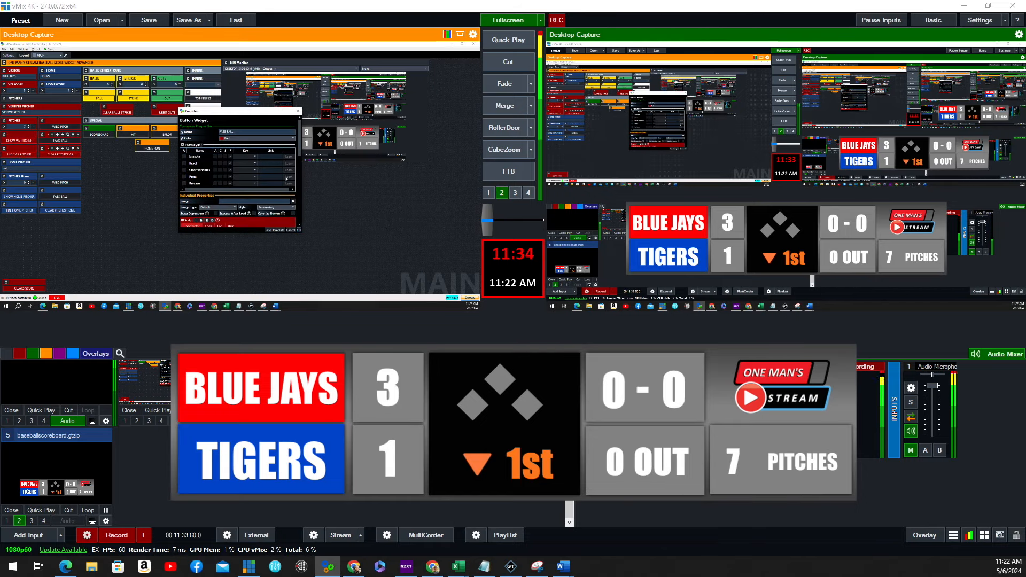
pyautogui.scroll(-5, 277, 181)
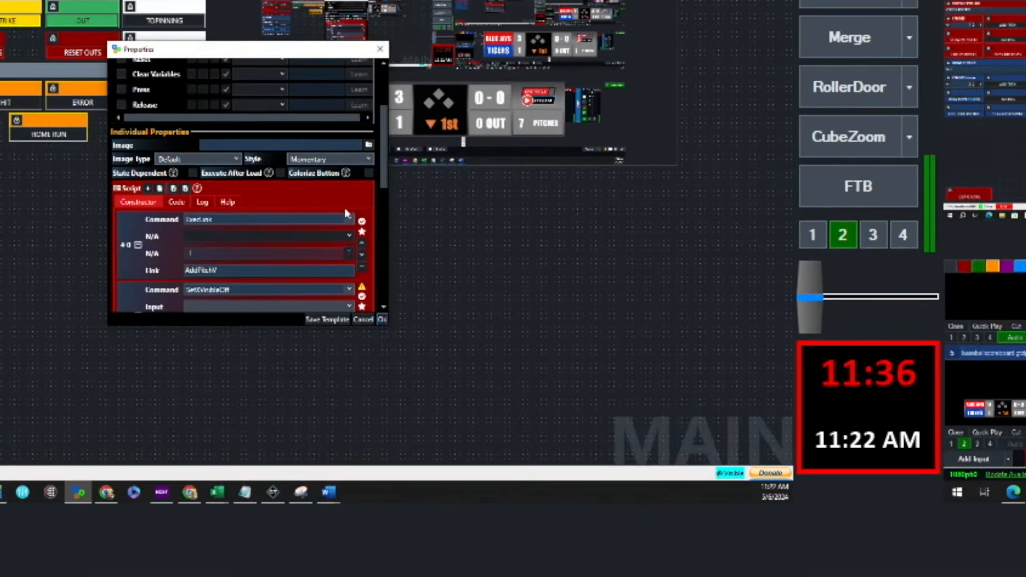
pyautogui.scroll(-3, 347, 203)
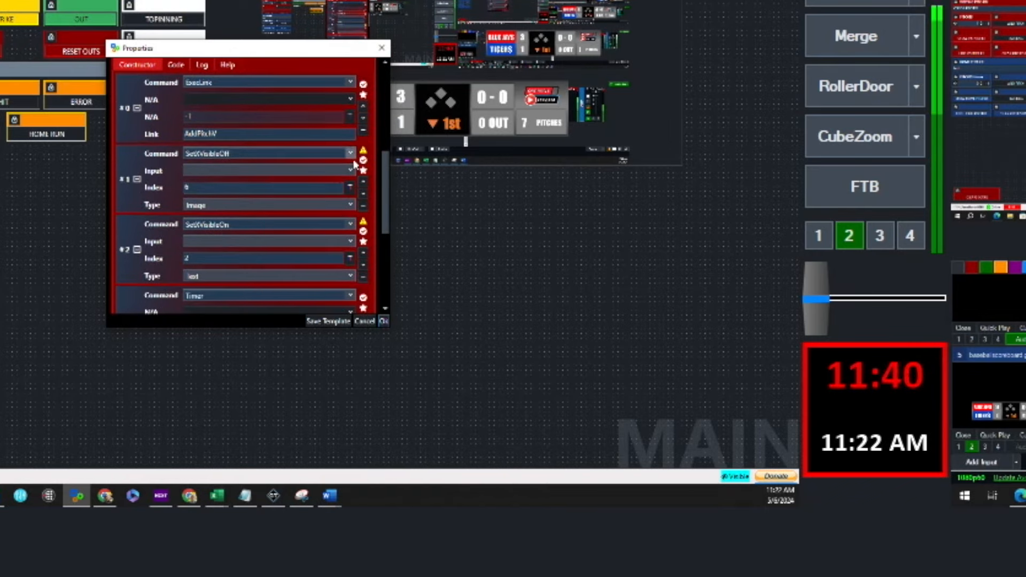
pyautogui.click(351, 172)
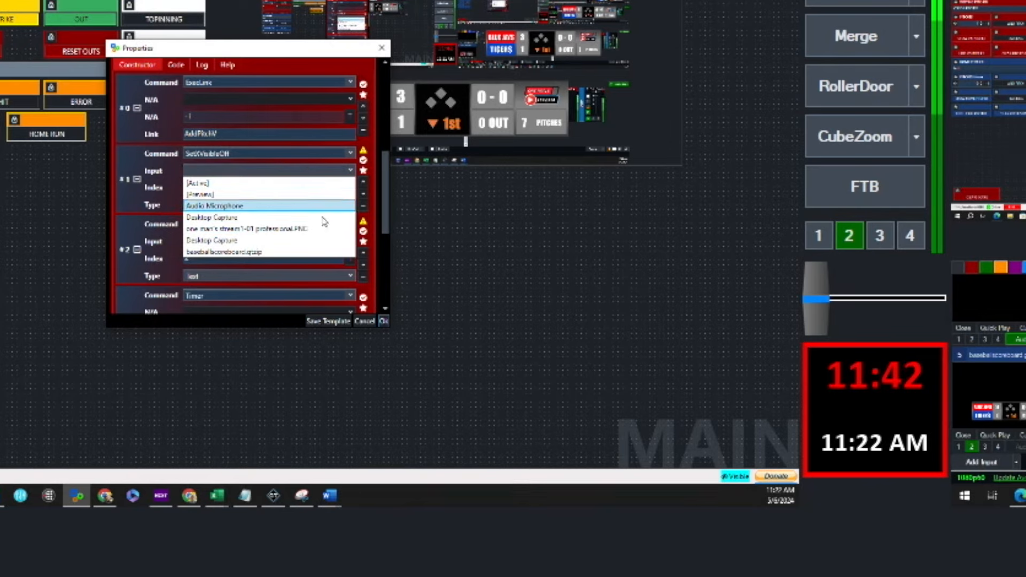
pyautogui.click(303, 254)
pyautogui.scroll(-2, 314, 243)
pyautogui.click(351, 188)
pyautogui.click(342, 211)
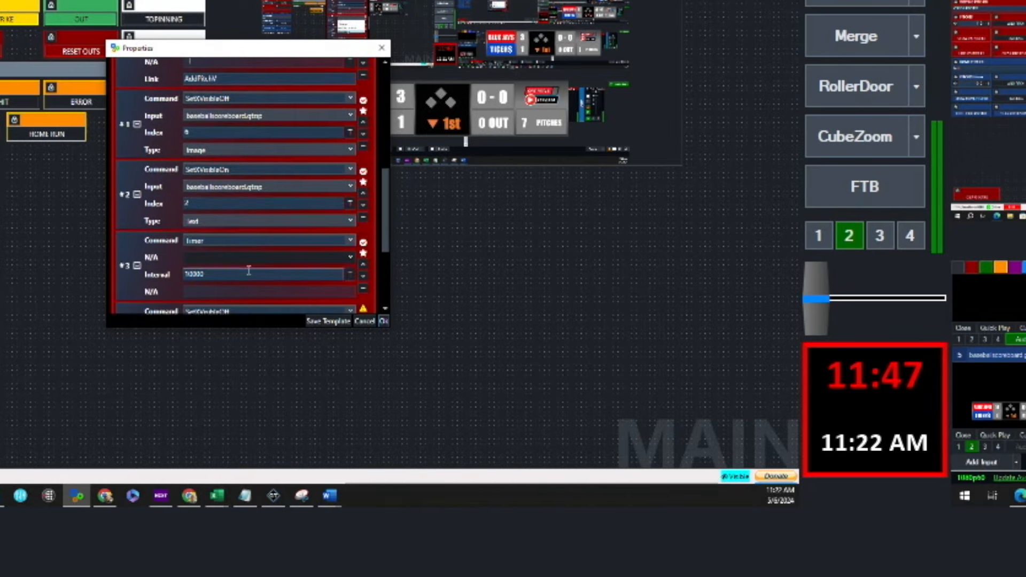
# Assign baseballscoreboard.gtzip to the visitor PASS BALL script's remaining commands after the 10000 timer, save it and trigger the button
pyautogui.scroll(-4, 372, 214)
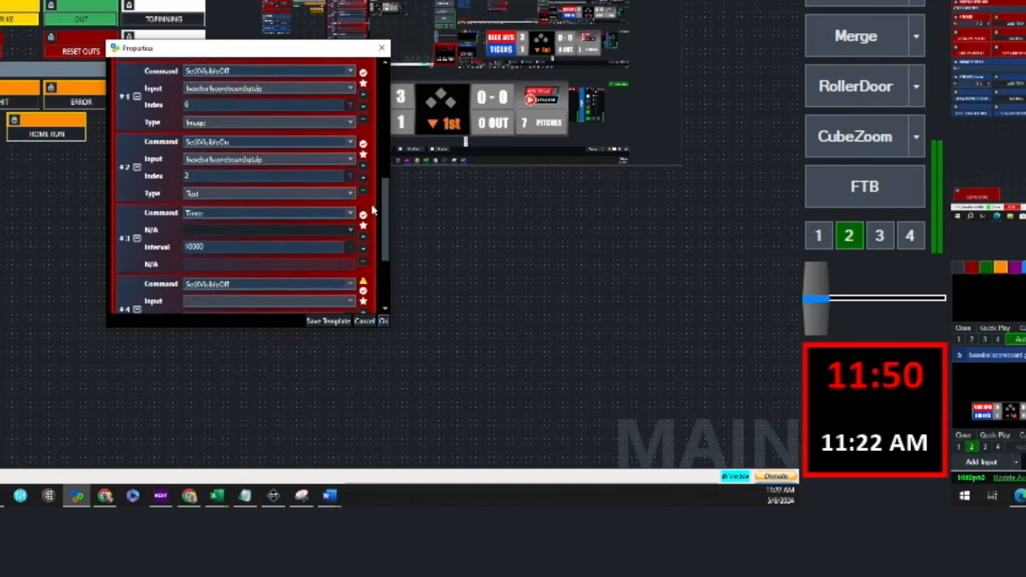
pyautogui.click(351, 219)
pyautogui.click(316, 301)
pyautogui.click(352, 289)
pyautogui.click(331, 372)
pyautogui.scroll(10, 385, 252)
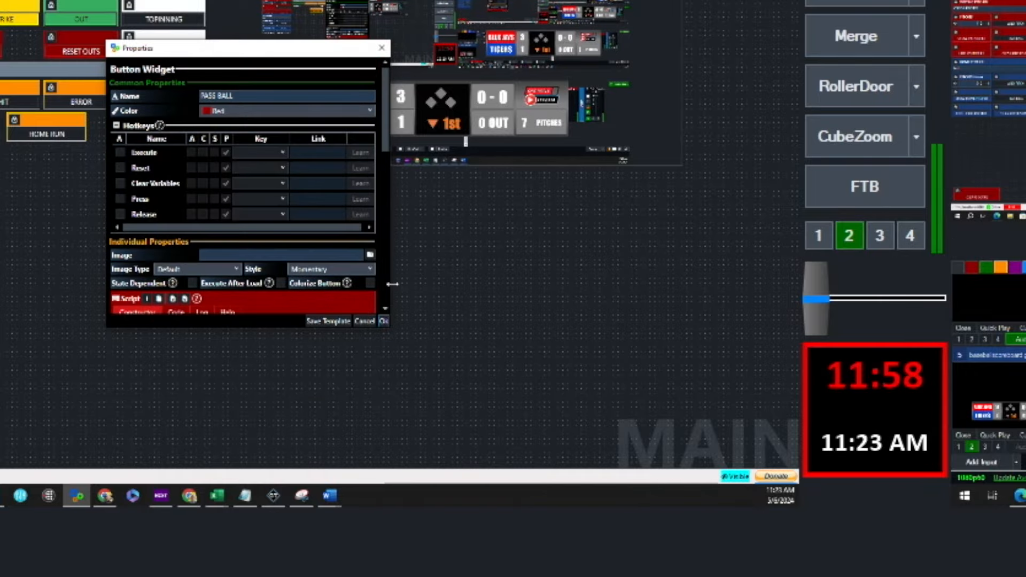
pyautogui.click(385, 322)
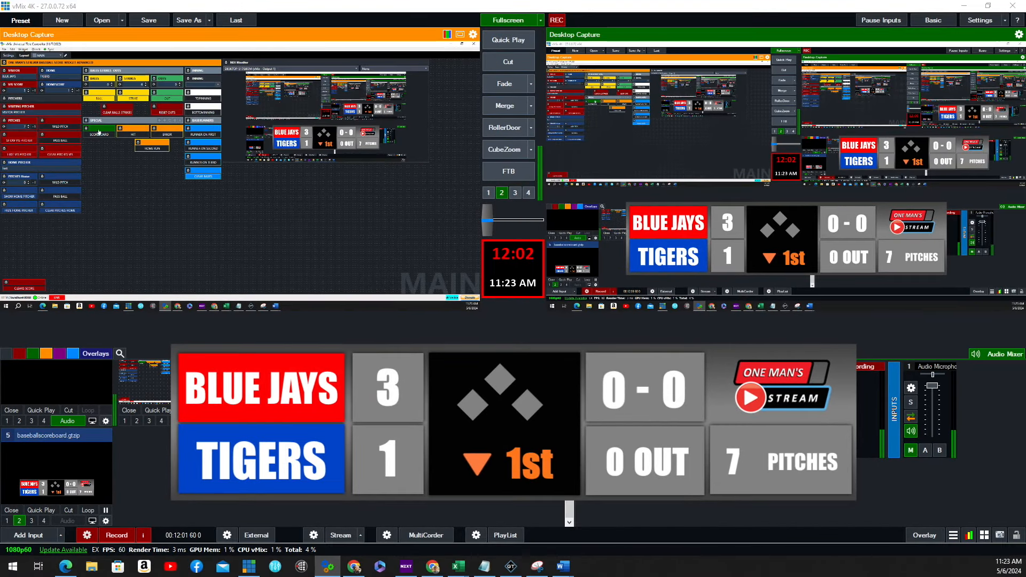
pyautogui.click(59, 140)
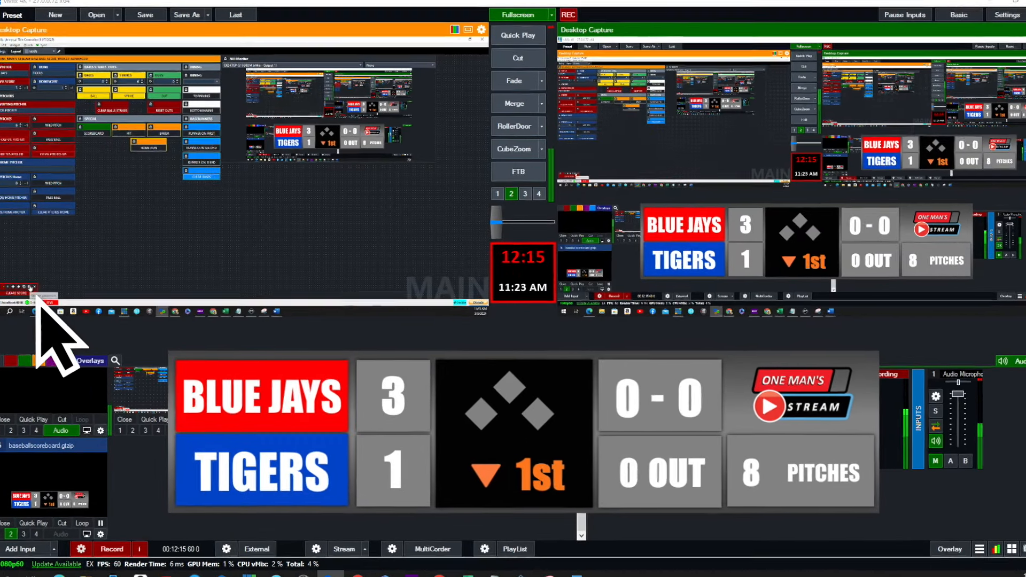
# Check the CLEARS SCORE button's properties, confirm them and trigger the button to reset both team scores to 0
pyautogui.click(36, 283)
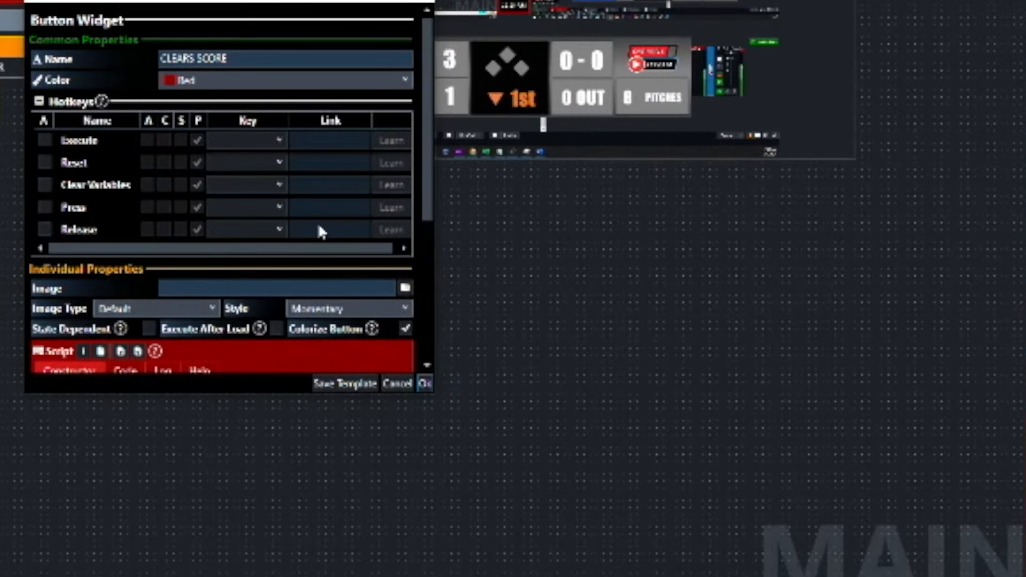
pyautogui.scroll(-5, 330, 245)
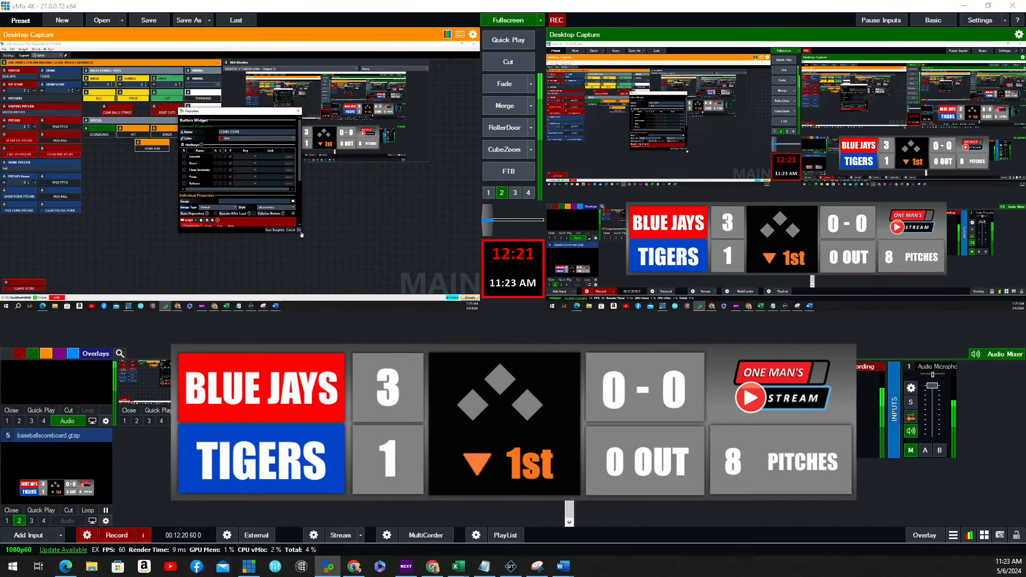
pyautogui.click(300, 232)
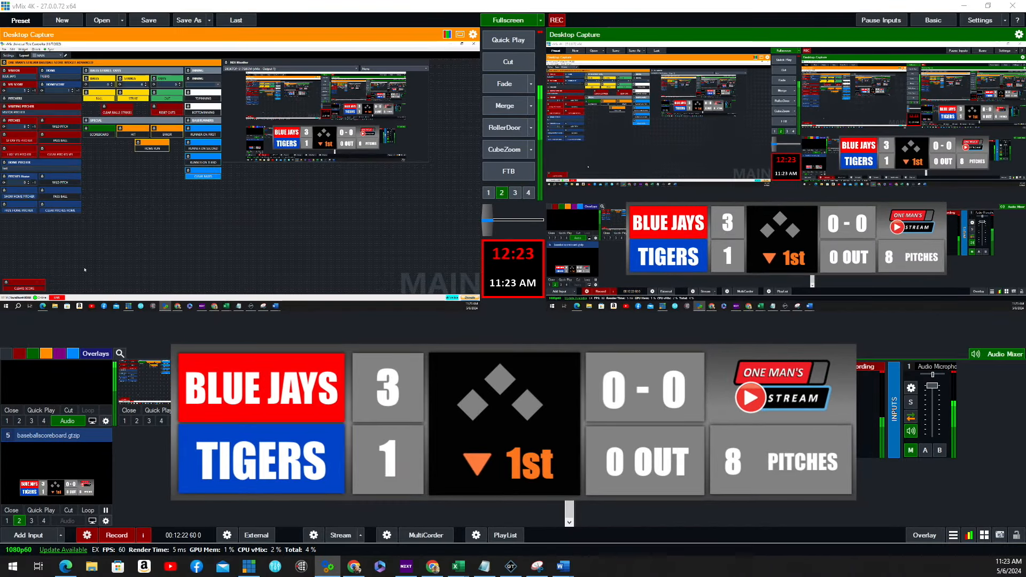
pyautogui.moveTo(22, 291)
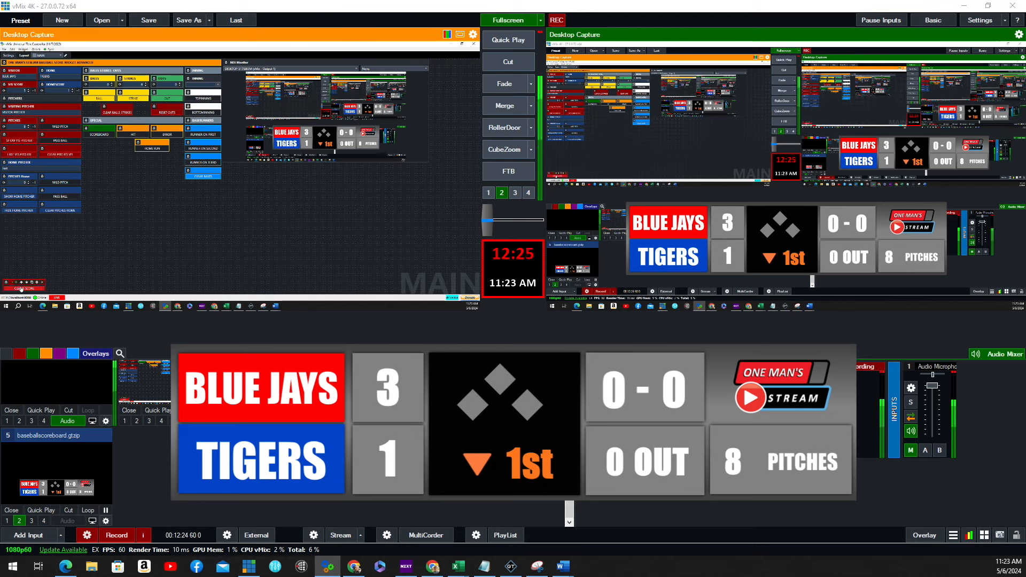
pyautogui.click(21, 289)
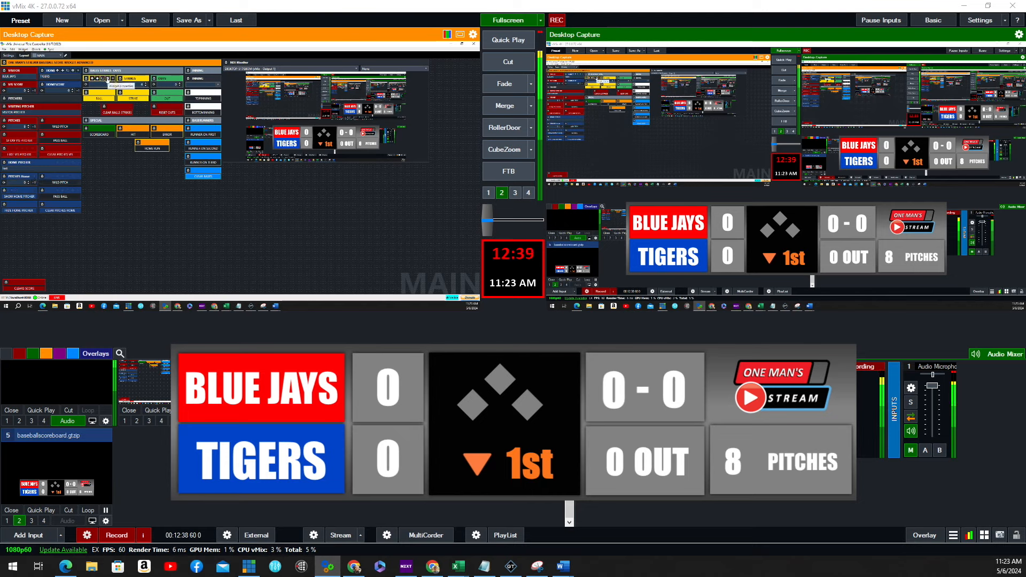
# Map the BALLS score widget to BALLS.Text of baseballscoreboard.gtzip, save it and add one ball with the BALL button
pyautogui.click(107, 78)
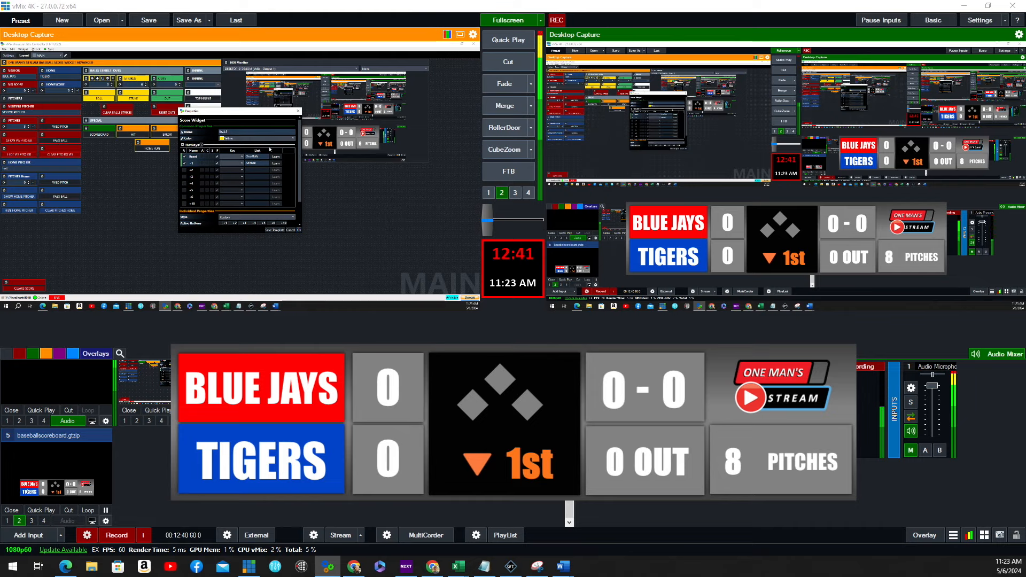
pyautogui.scroll(-3, 270, 149)
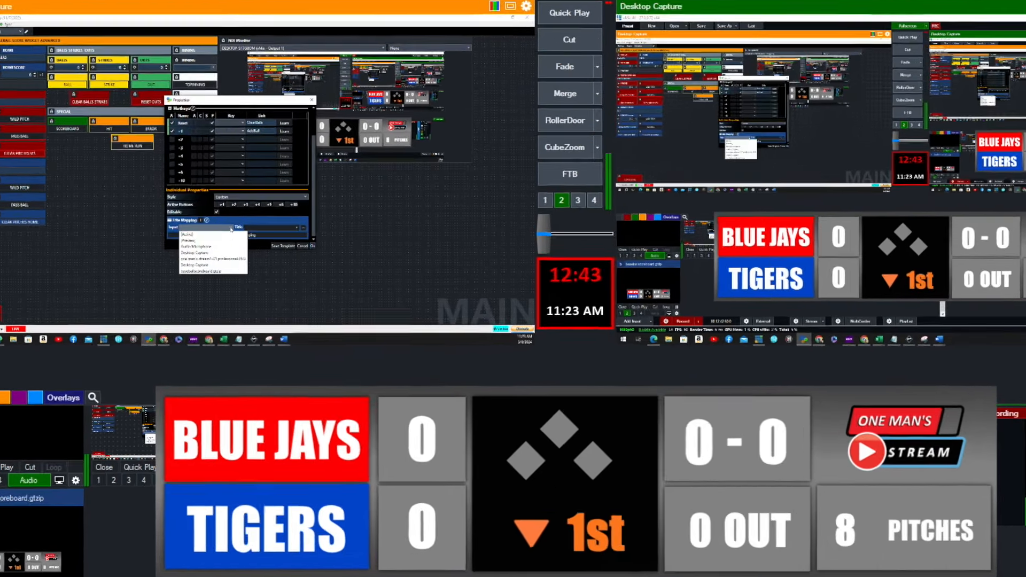
pyautogui.click(233, 216)
pyautogui.click(231, 246)
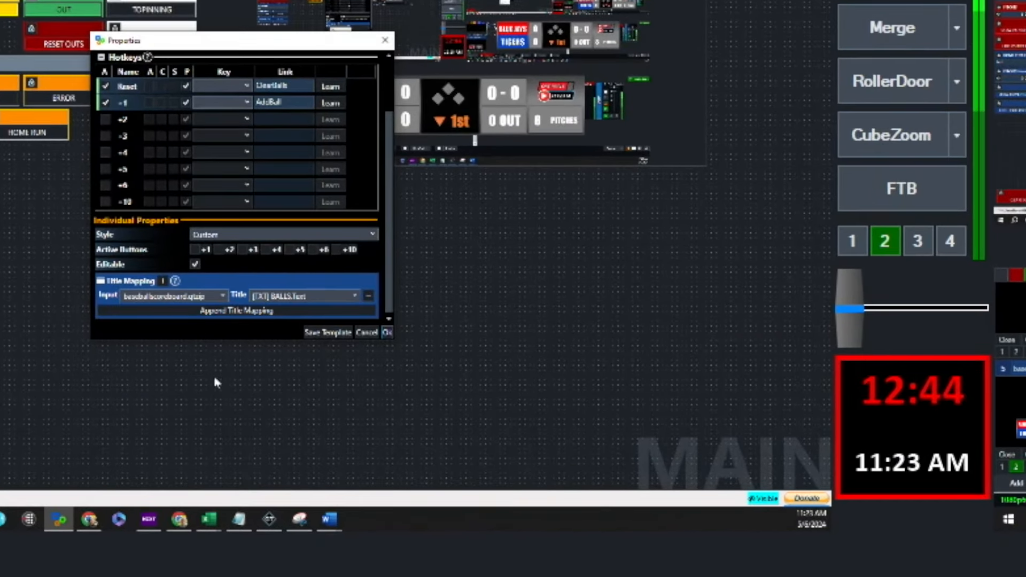
pyautogui.click(387, 333)
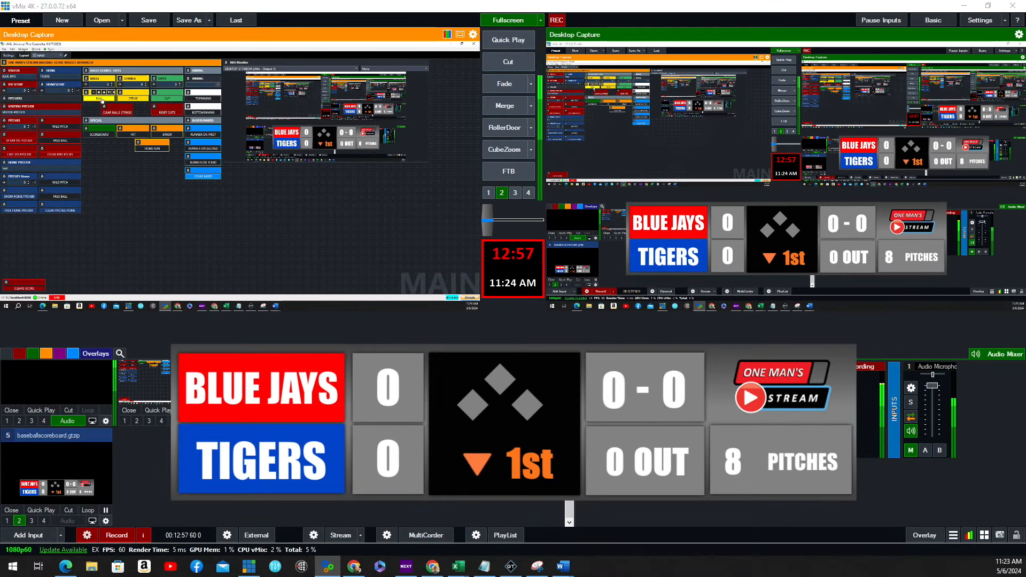
pyautogui.click(101, 99)
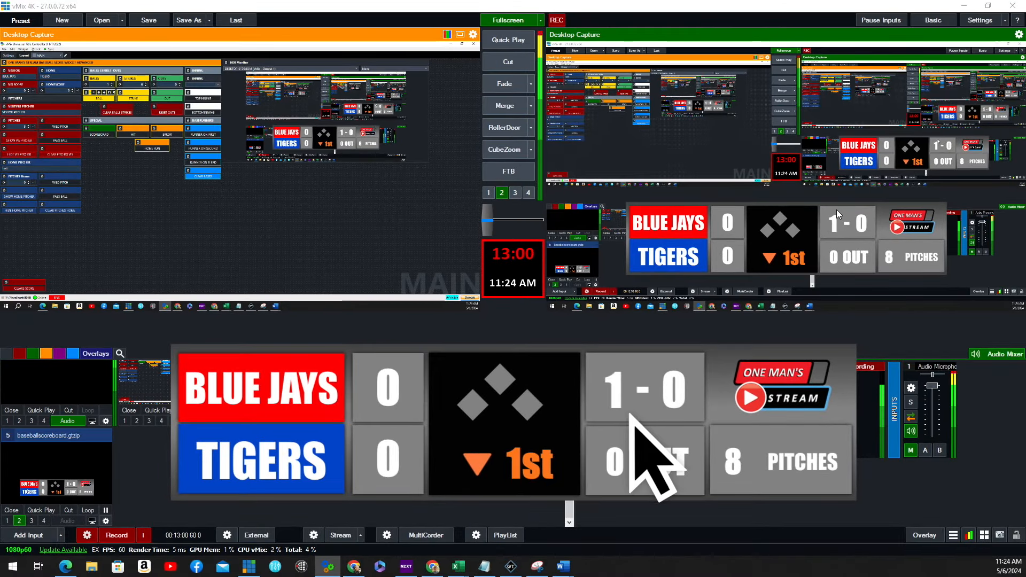
# Map the STRIKES score widget to STRIKES.Text of baseballscoreboard.gtzip and save its properties
pyautogui.click(142, 79)
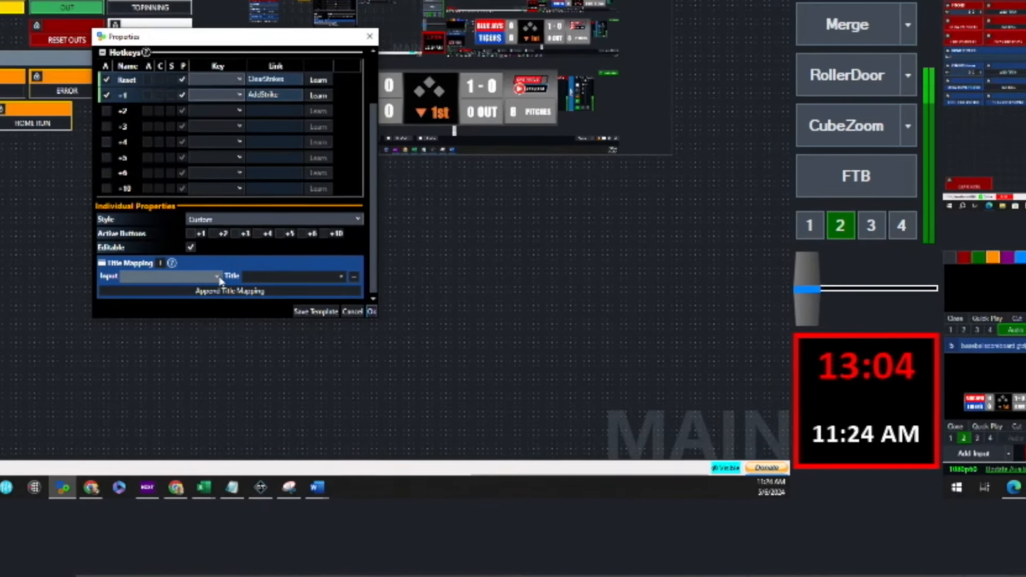
pyautogui.click(212, 256)
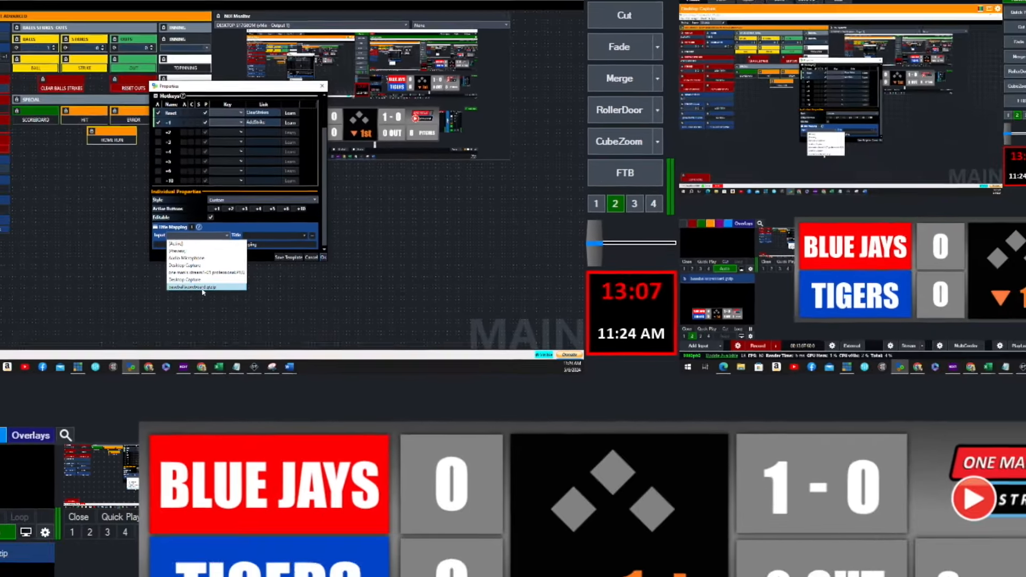
pyautogui.click(160, 360)
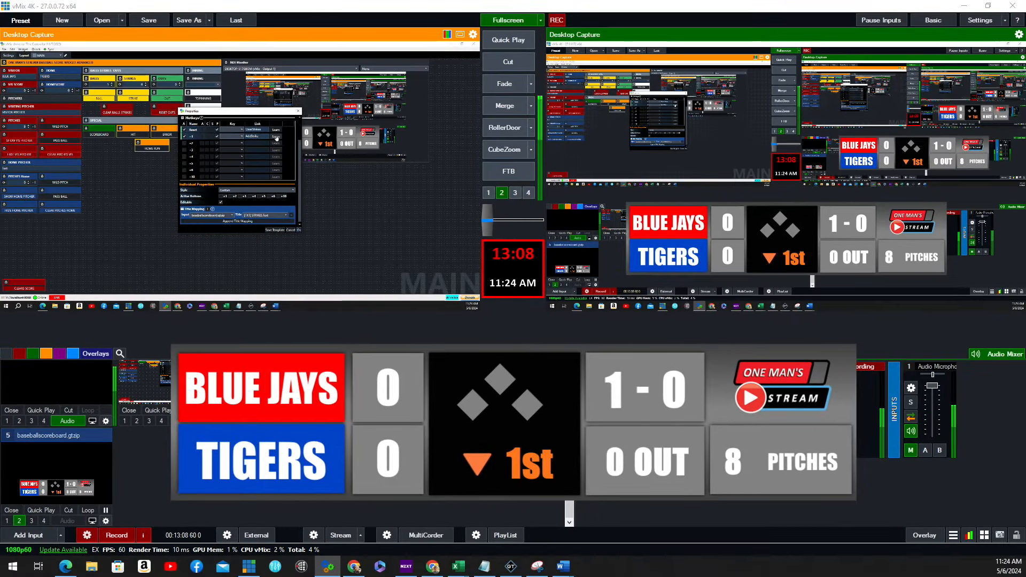
pyautogui.click(300, 231)
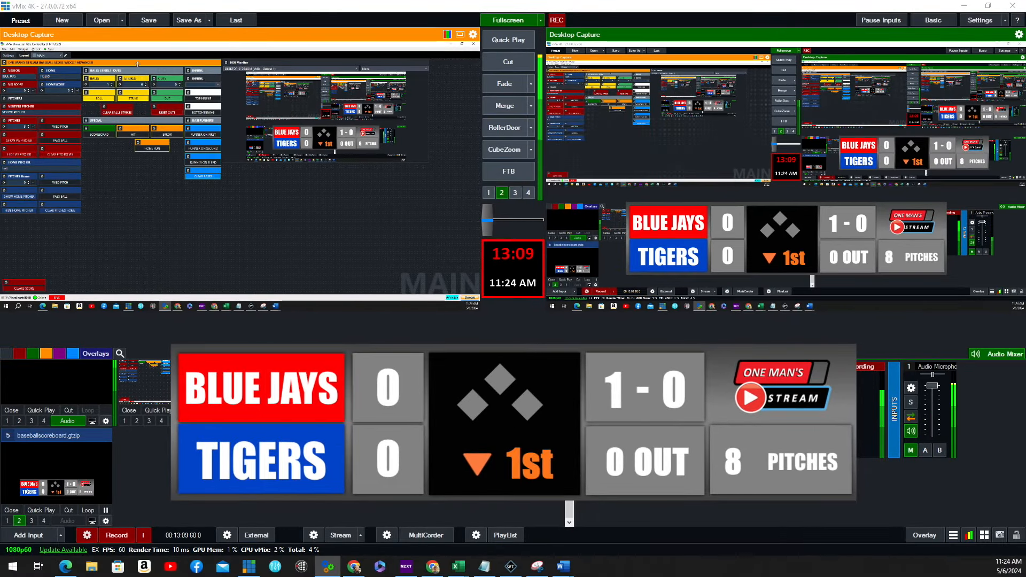
# Add one strike with the STRIKE button, and map the OUTS widget to OUTS.Text of baseballscoreboard.gtzip, saving its properties
pyautogui.click(139, 99)
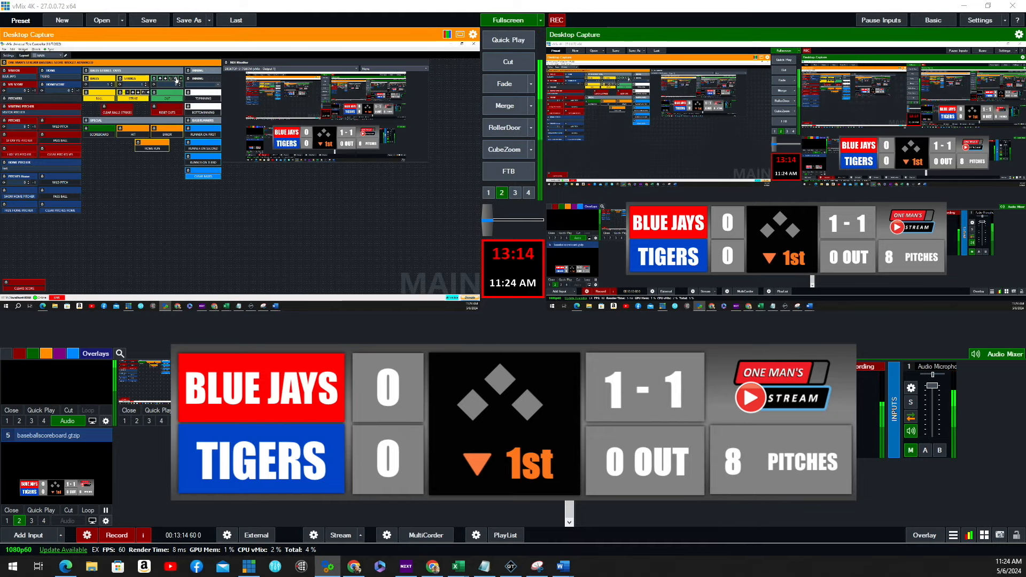
pyautogui.click(177, 79)
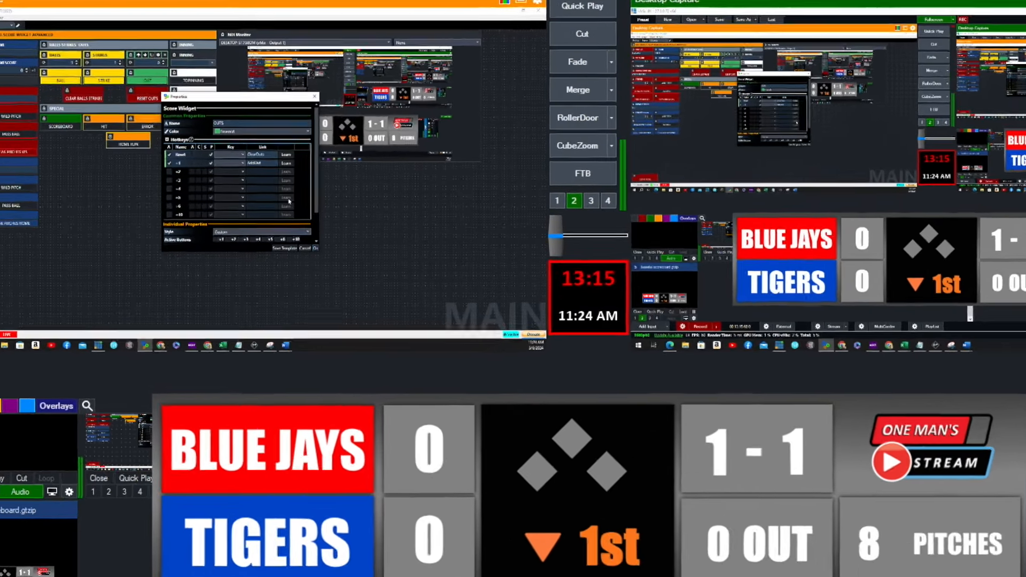
pyautogui.scroll(-3, 279, 200)
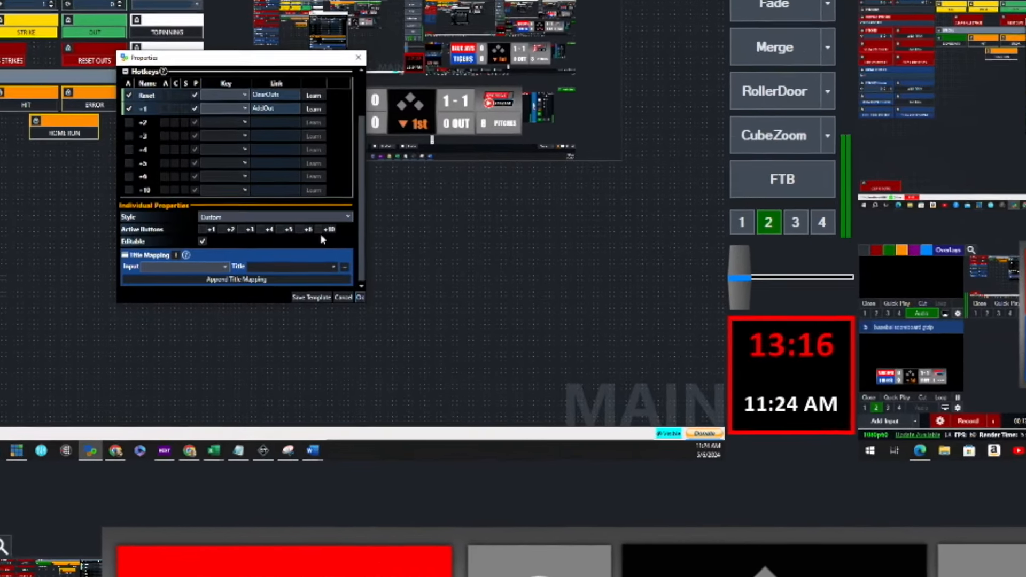
pyautogui.click(225, 266)
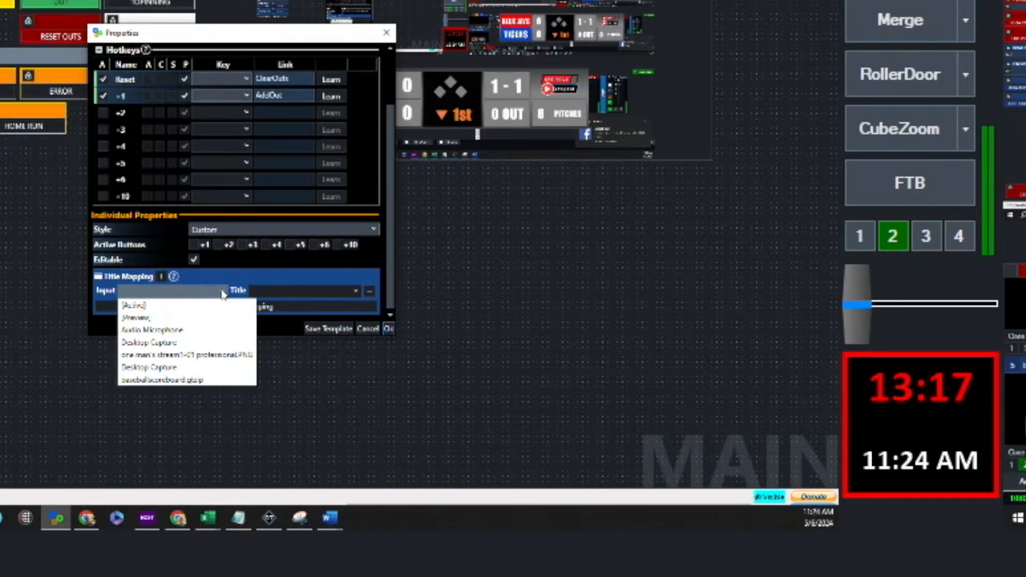
pyautogui.click(214, 380)
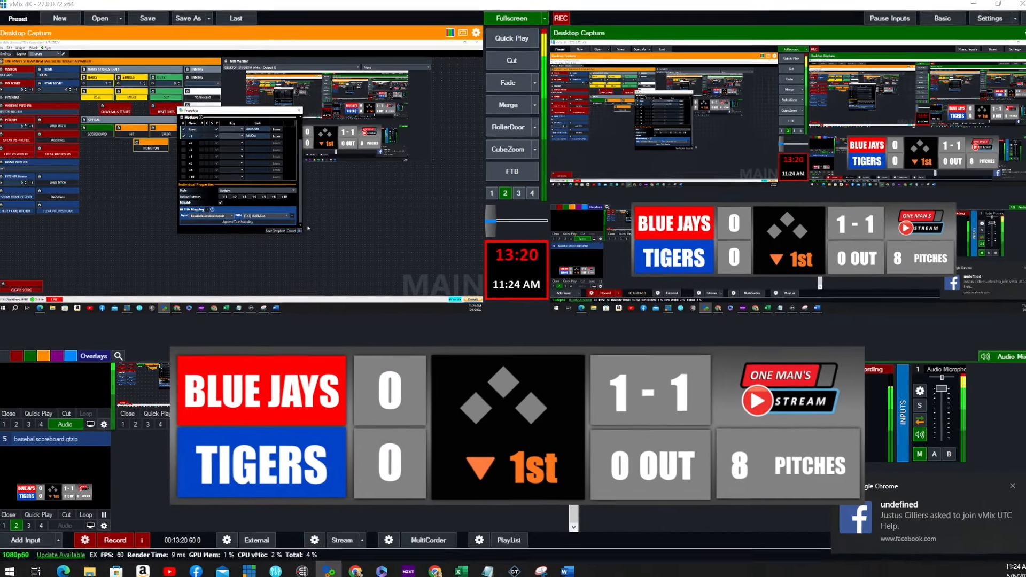
pyautogui.click(300, 231)
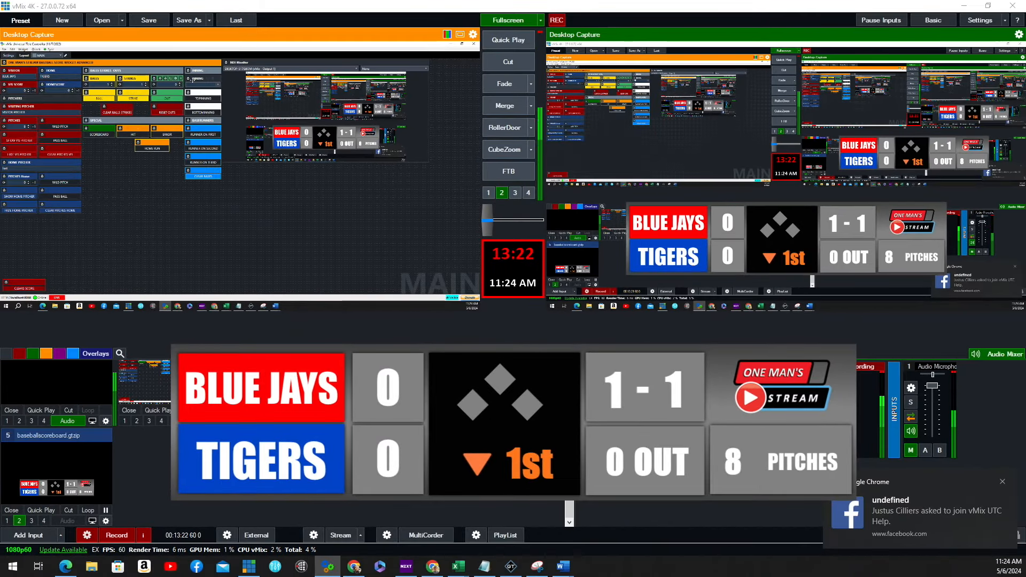
# Add one out with the OUT button, and reset the counts with CLEAR BALLS STRIKES and RESET OUTS
pyautogui.click(175, 99)
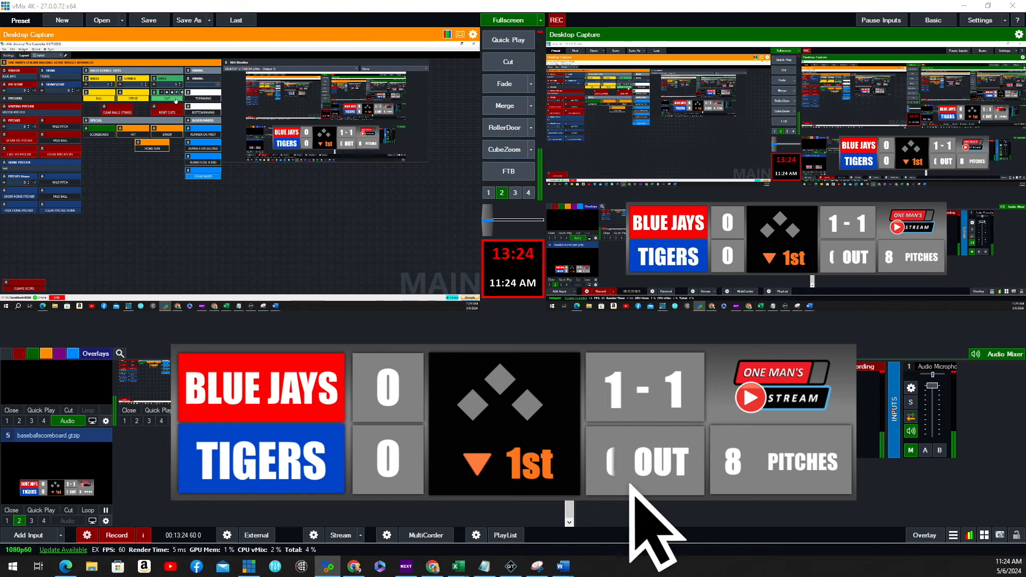
pyautogui.click(112, 114)
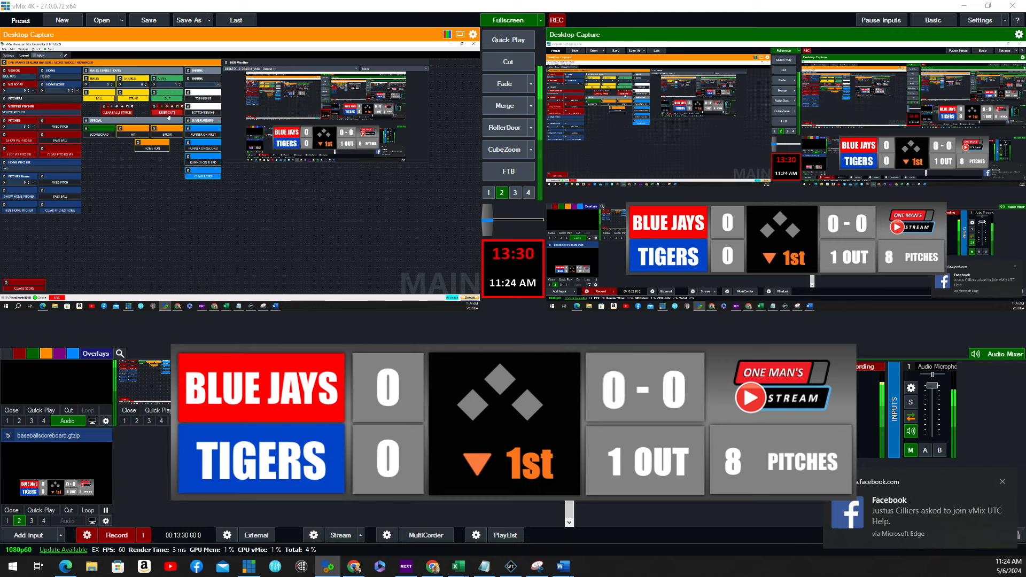
pyautogui.click(170, 114)
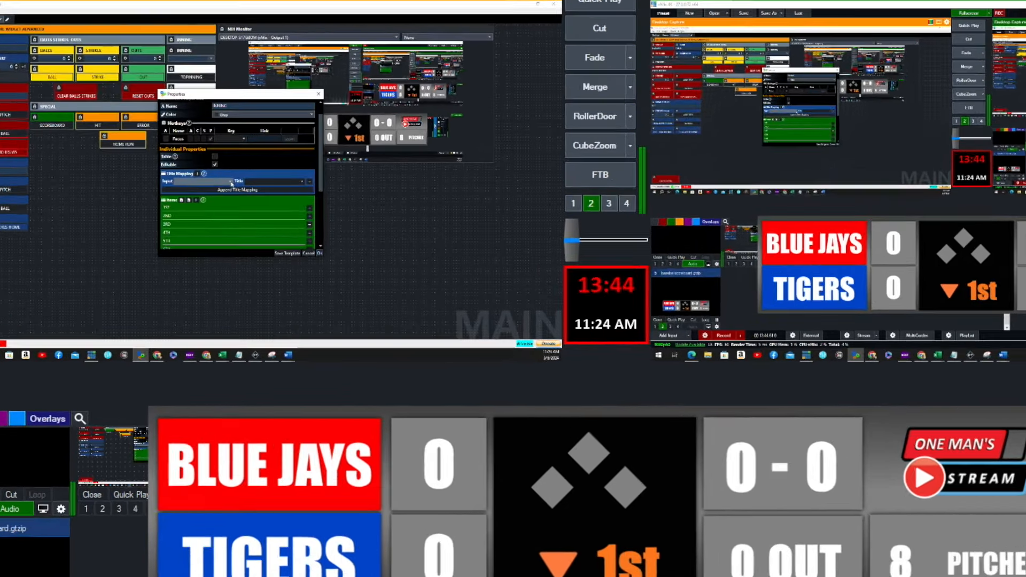
# Map the INNING widget to INNING.Text of baseballscoreboard.gtzip, save it and set the inning to 9TH
pyautogui.click(231, 182)
pyautogui.click(211, 228)
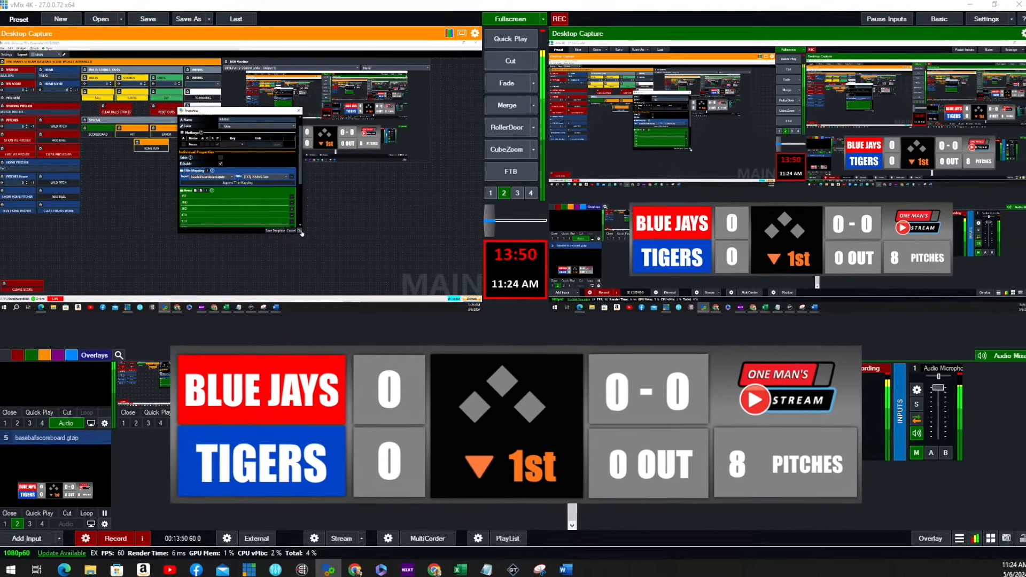
pyautogui.click(301, 232)
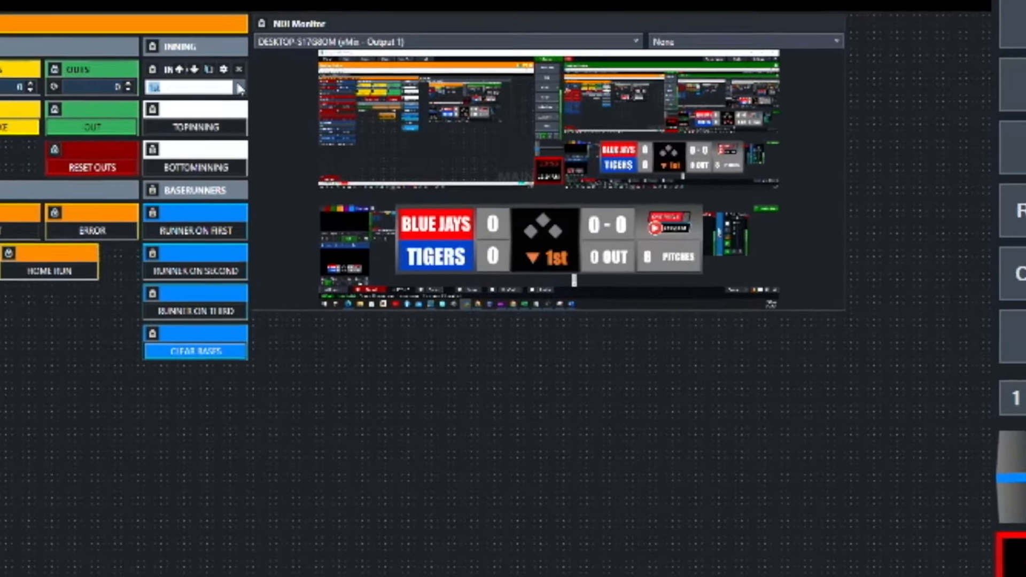
pyautogui.click(219, 85)
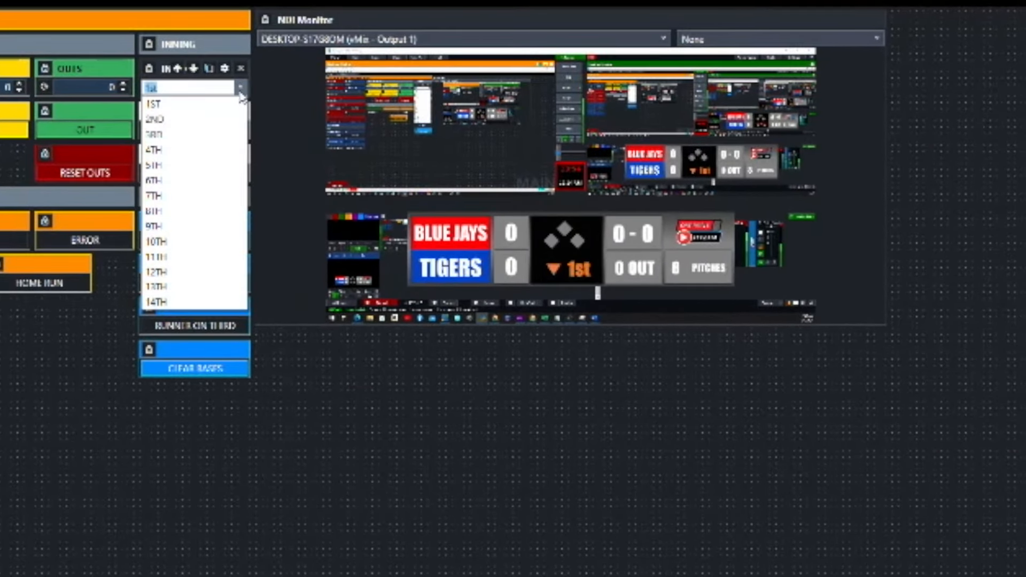
pyautogui.click(185, 226)
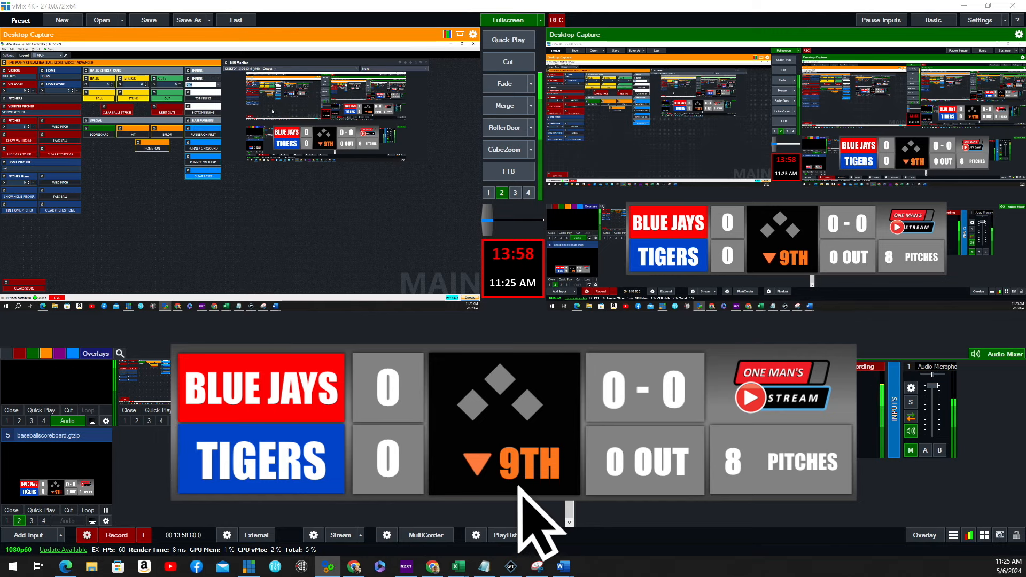
# Assign baseballscoreboard.gtzip as the input of the first three image visibility commands in the TOPINNING button's script
pyautogui.click(216, 92)
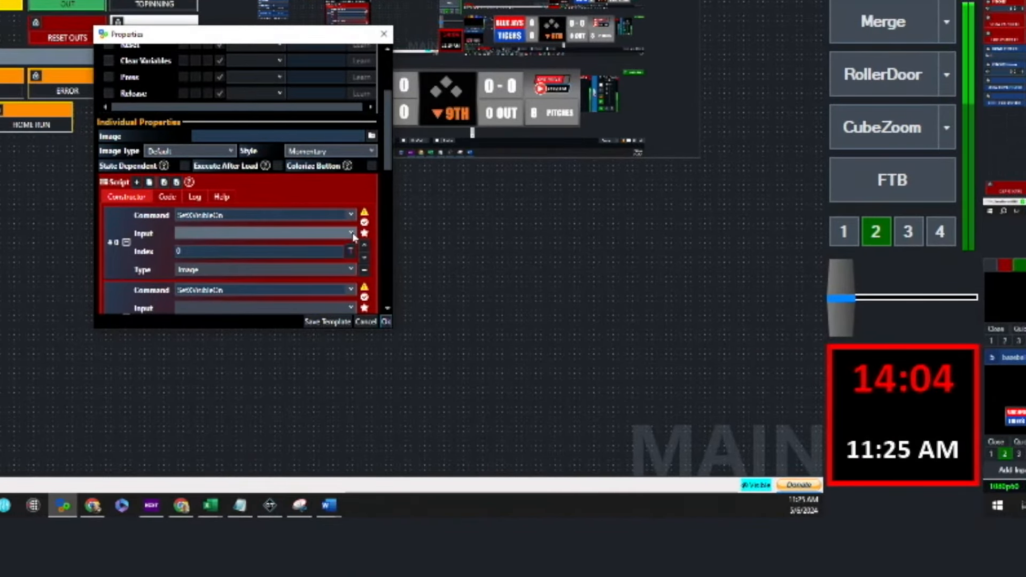
pyautogui.click(352, 232)
pyautogui.click(257, 317)
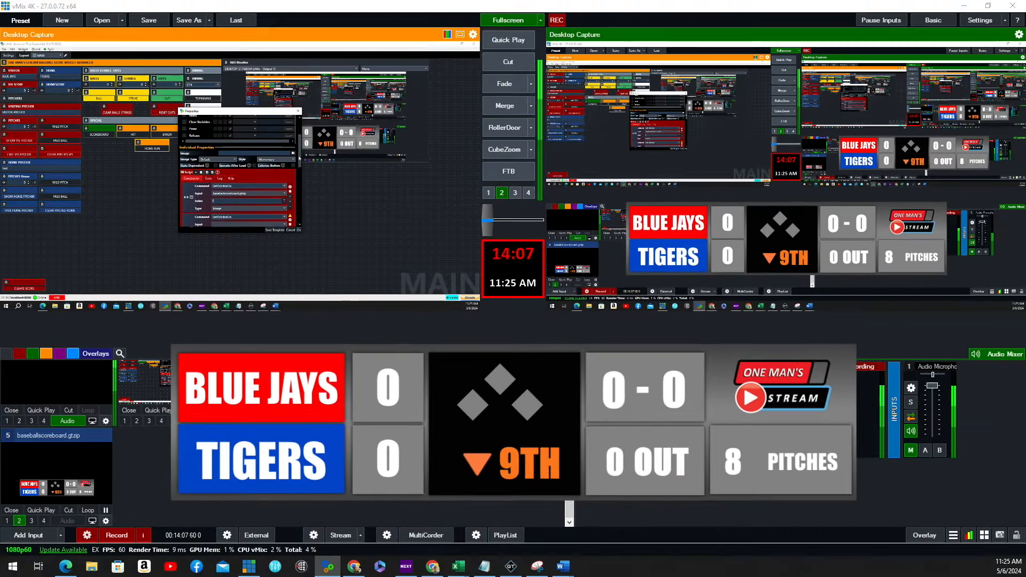
pyautogui.scroll(-5, 345, 167)
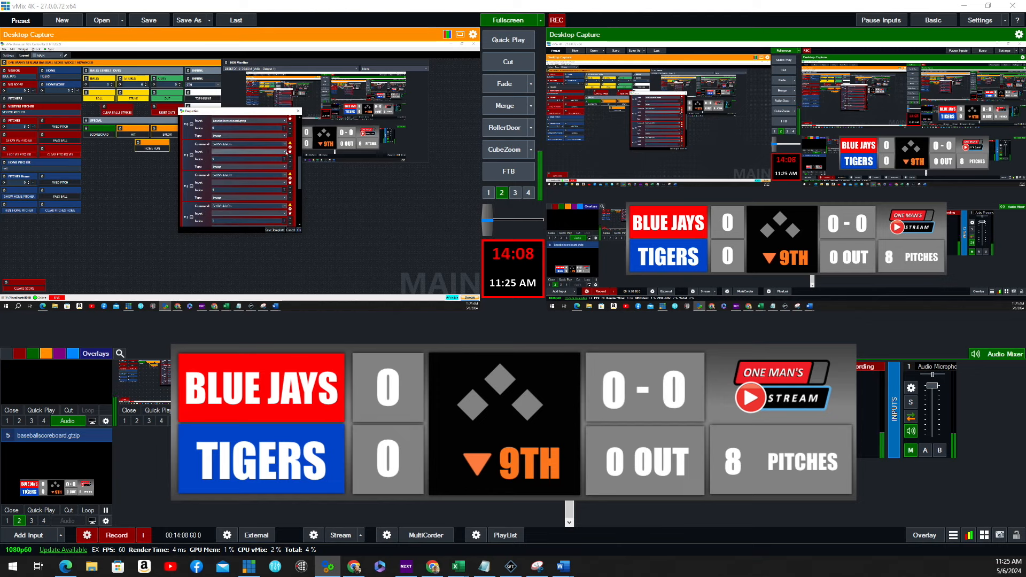
pyautogui.click(284, 151)
pyautogui.click(252, 187)
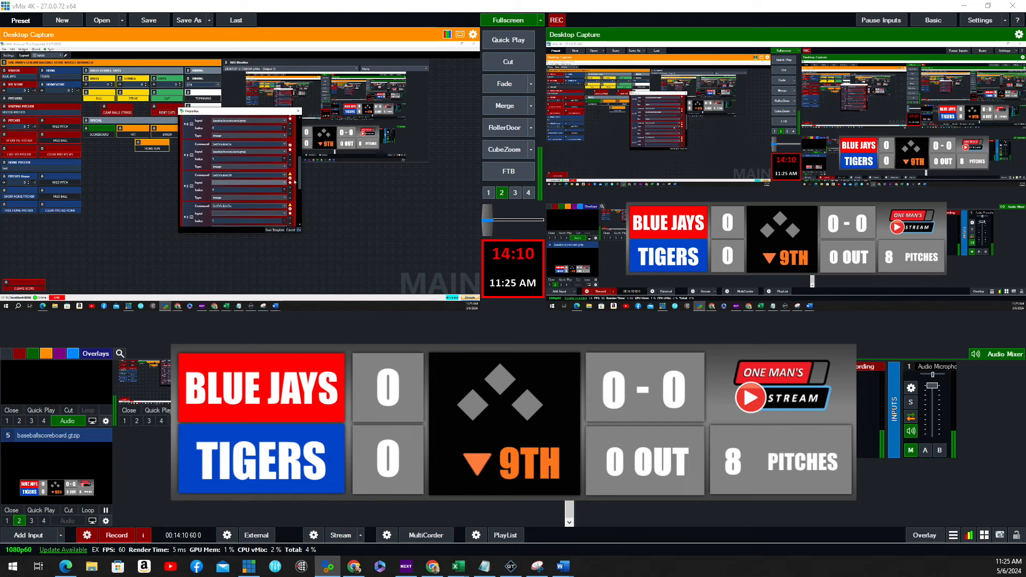
pyautogui.click(285, 182)
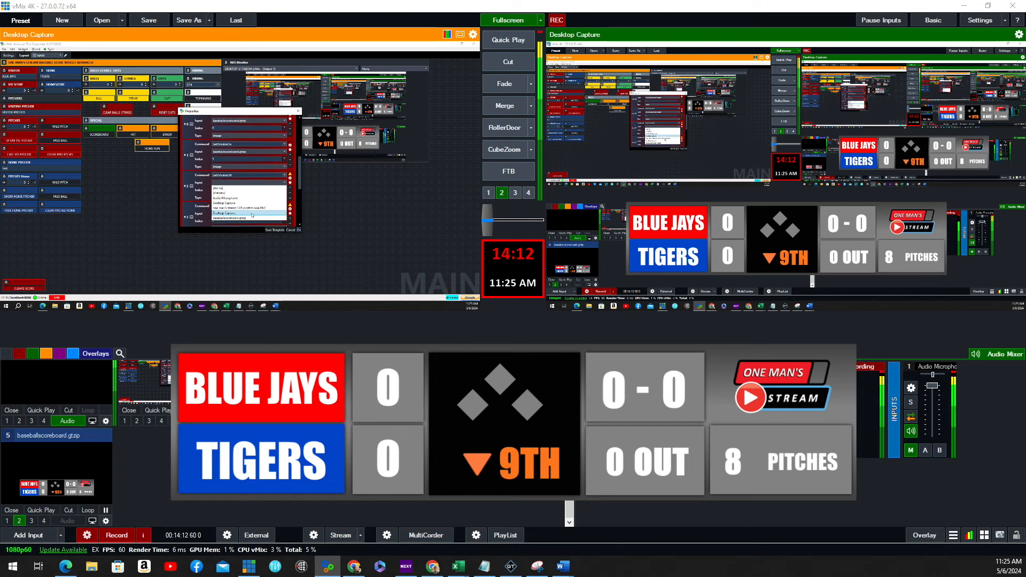
pyautogui.click(280, 199)
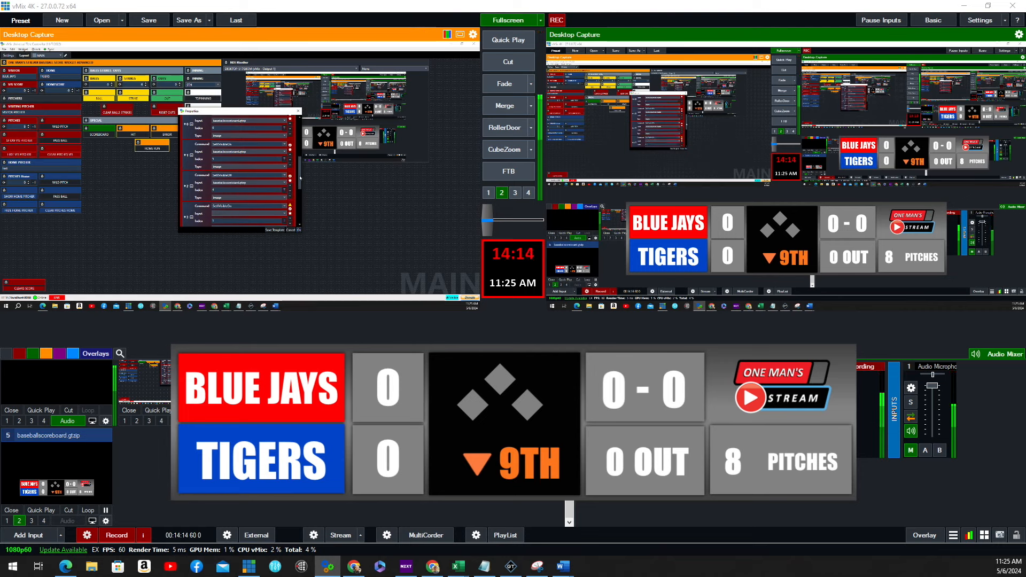
# Assign baseballscoreboard.gtzip to the TOPINNING script's remaining text visibility commands and save the button's properties
pyautogui.scroll(-3, 300, 177)
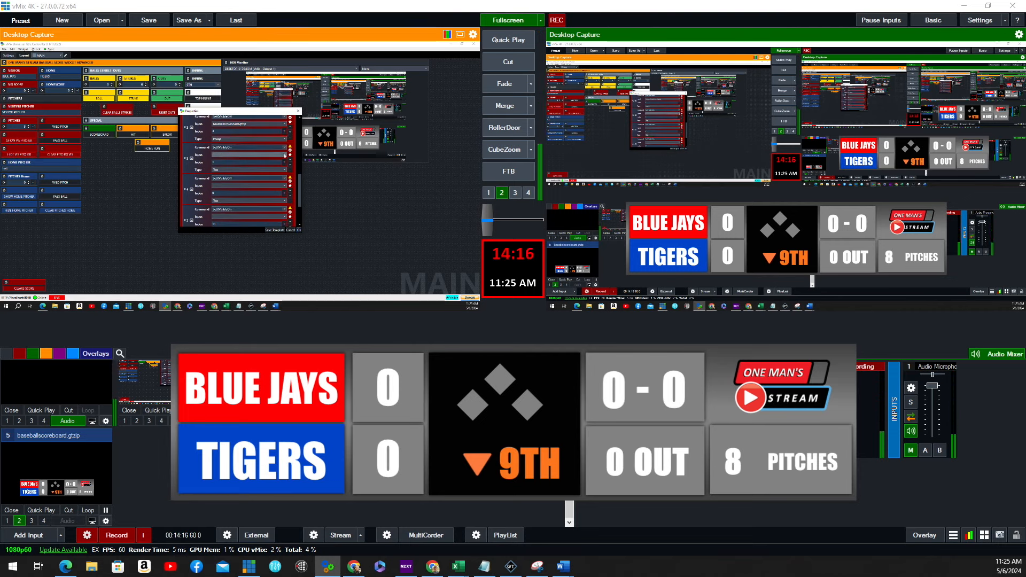
pyautogui.click(285, 154)
pyautogui.click(267, 171)
pyautogui.scroll(-1, 300, 185)
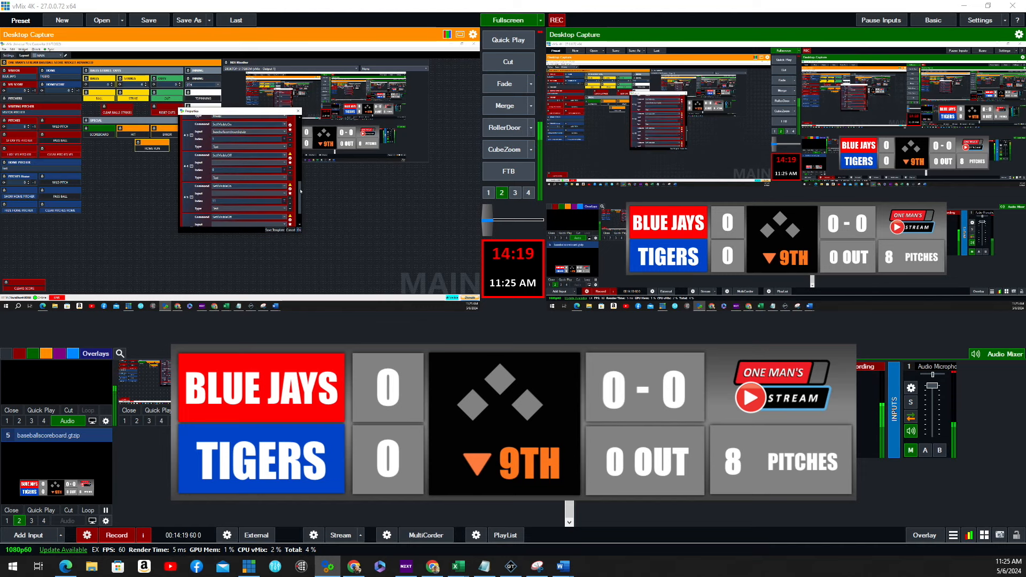
pyautogui.click(285, 163)
pyautogui.click(278, 194)
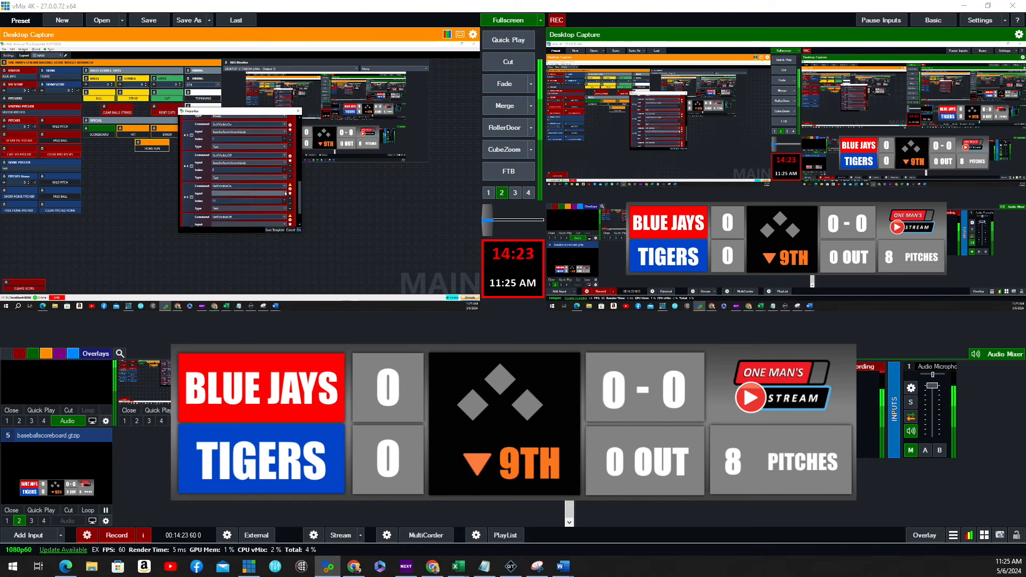
pyautogui.click(283, 194)
pyautogui.click(267, 229)
pyautogui.scroll(-1, 293, 199)
pyautogui.click(283, 198)
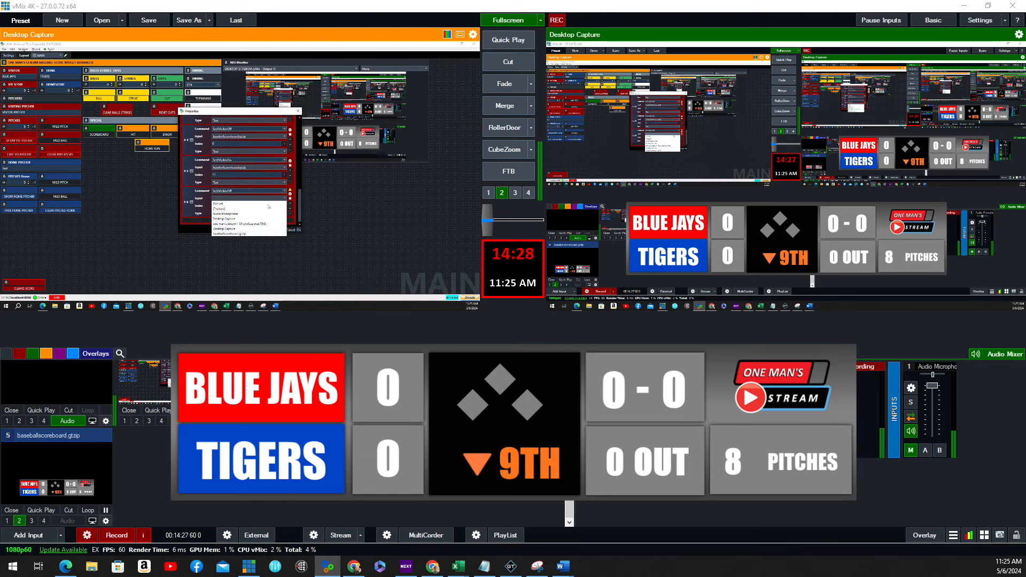
pyautogui.click(249, 234)
pyautogui.click(300, 231)
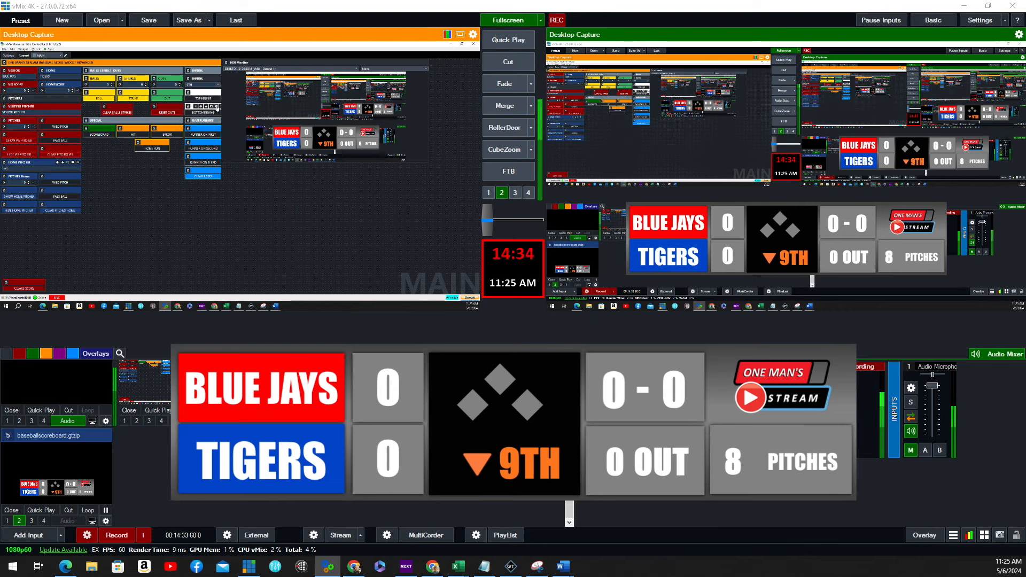
# Assign baseballscoreboard.gtzip as the input of the first visibility commands in the BOTTOMINNING button's script
pyautogui.click(213, 107)
pyautogui.click(269, 194)
pyautogui.click(252, 229)
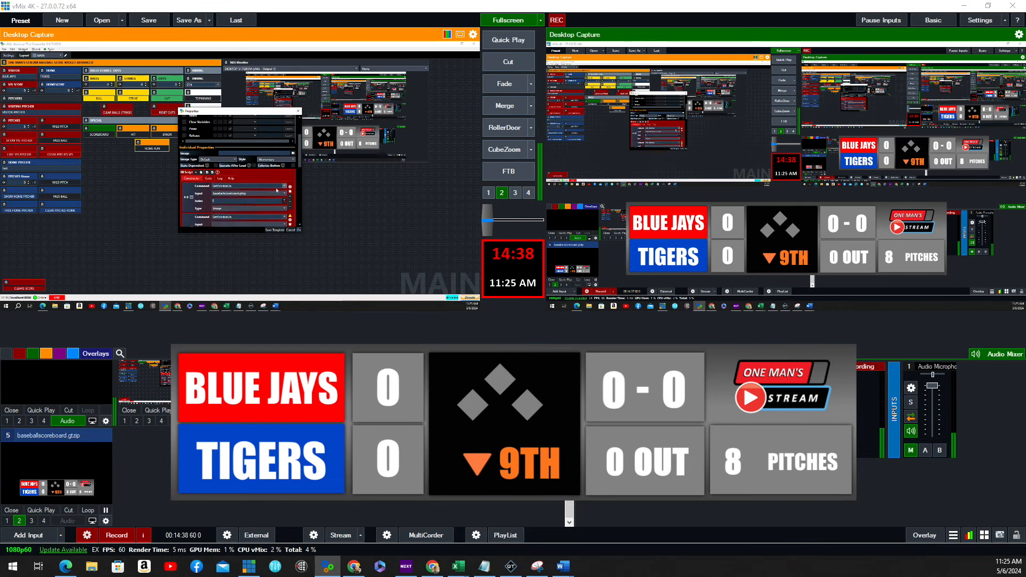
pyautogui.scroll(-3, 257, 201)
pyautogui.click(262, 189)
pyautogui.click(253, 224)
pyautogui.click(262, 195)
pyautogui.click(253, 231)
# Assign baseballscoreboard.gtzip to the BOTTOMINNING script's remaining commands and save the button's properties
pyautogui.click(259, 185)
pyautogui.click(253, 221)
pyautogui.scroll(-1, 254, 208)
pyautogui.click(259, 192)
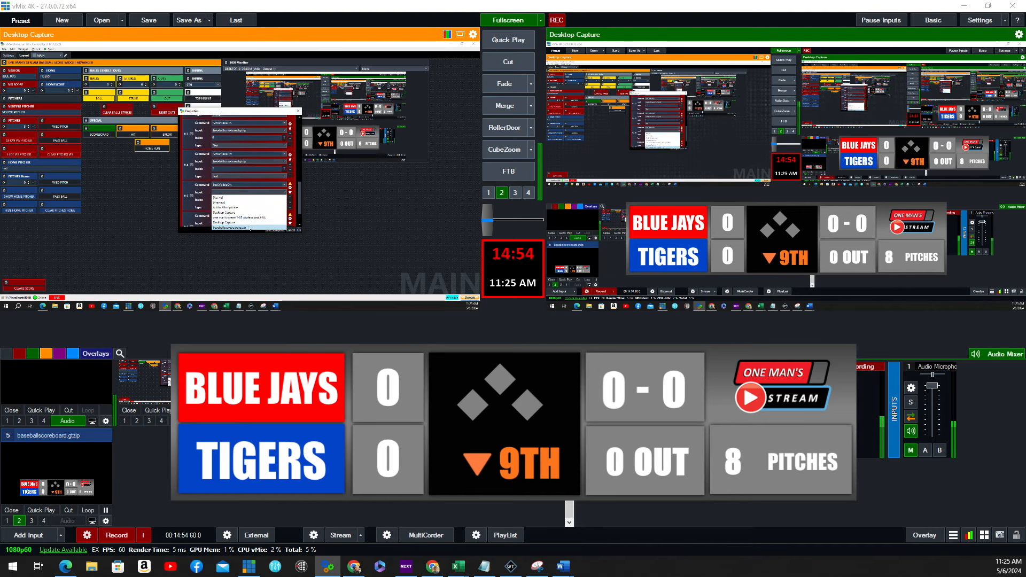
pyautogui.click(252, 227)
pyautogui.scroll(-2, 254, 214)
pyautogui.click(299, 231)
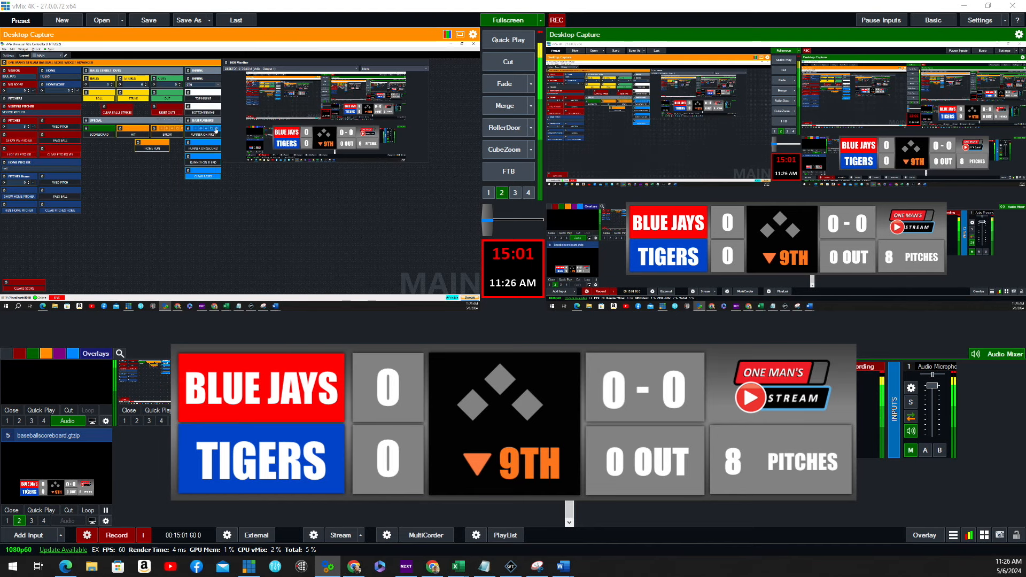
# Test the half-inning buttons by triggering TOPINNING and BOTTOMINNING in turn on the scoreboard
pyautogui.click(203, 99)
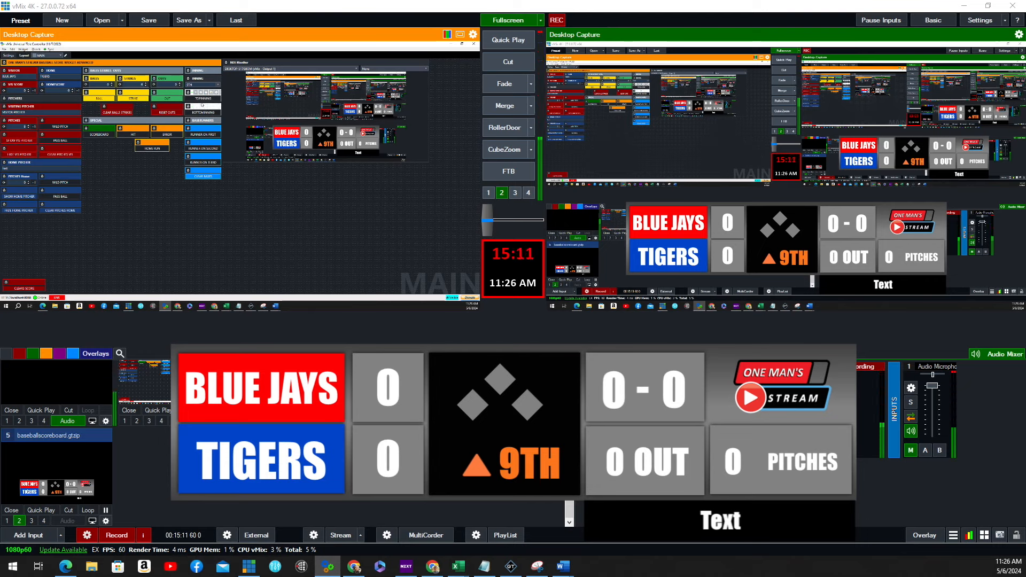
pyautogui.moveTo(206, 107)
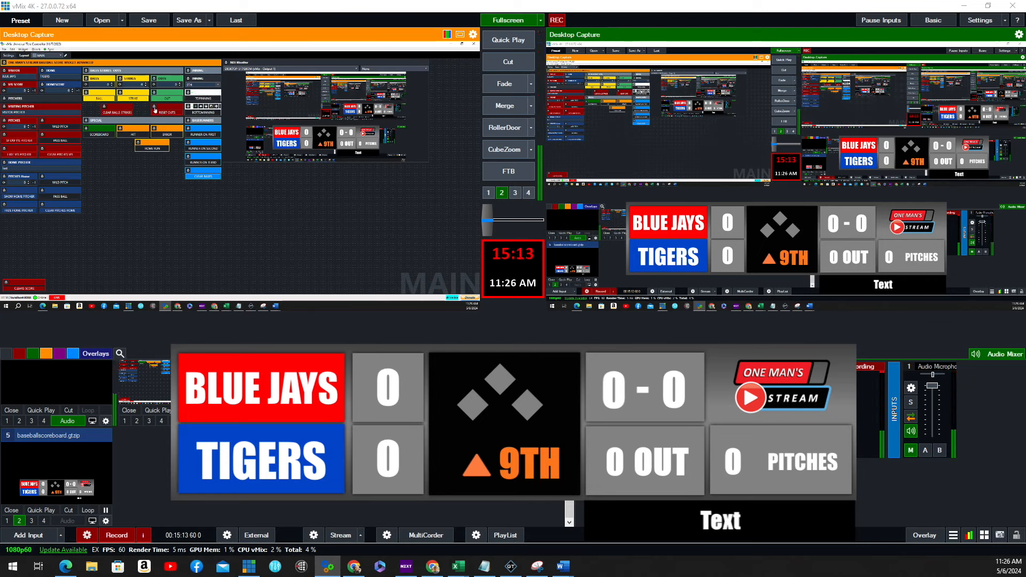
pyautogui.moveTo(11, 162)
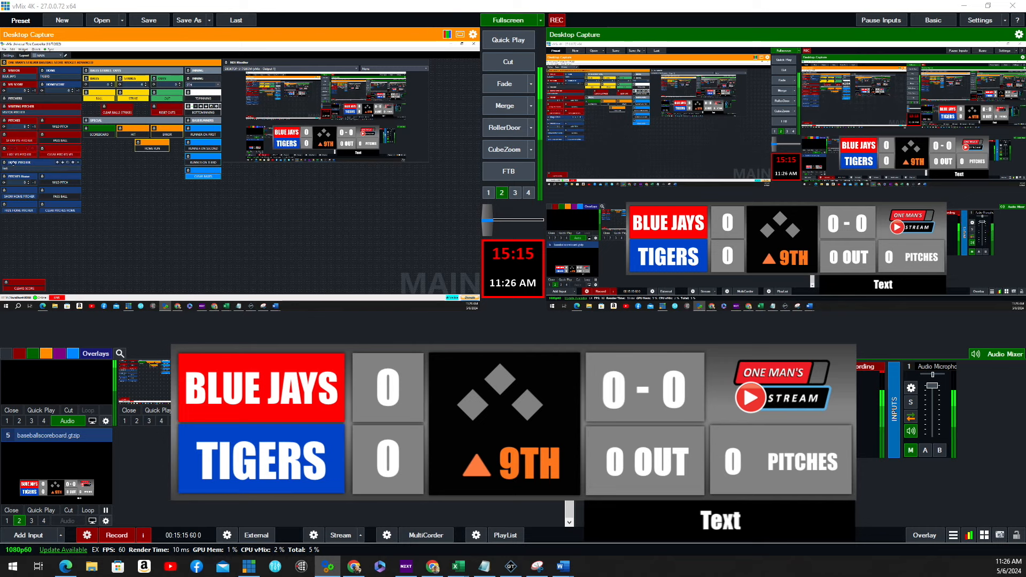
pyautogui.click(206, 114)
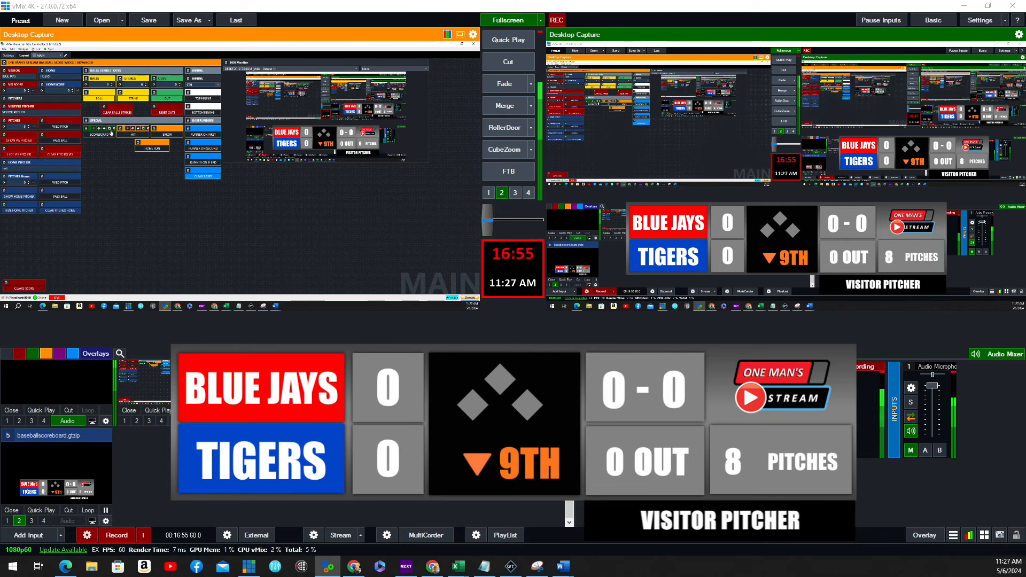
# Assign baseballscoreboard.gtzip as the input of the first two SetXVisibleOff commands in the SCOREBOARD button's script
pyautogui.click(114, 129)
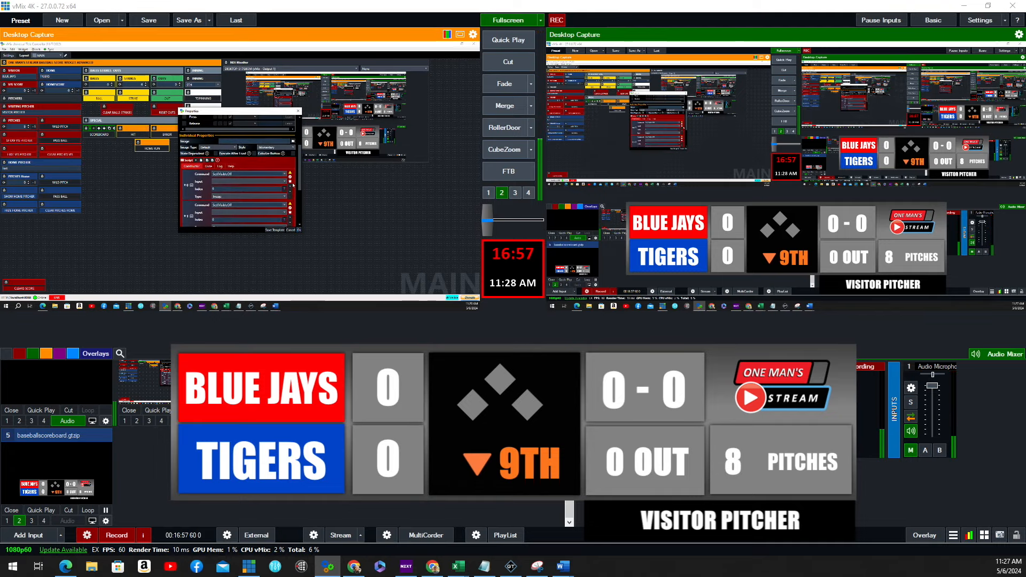
pyautogui.click(286, 181)
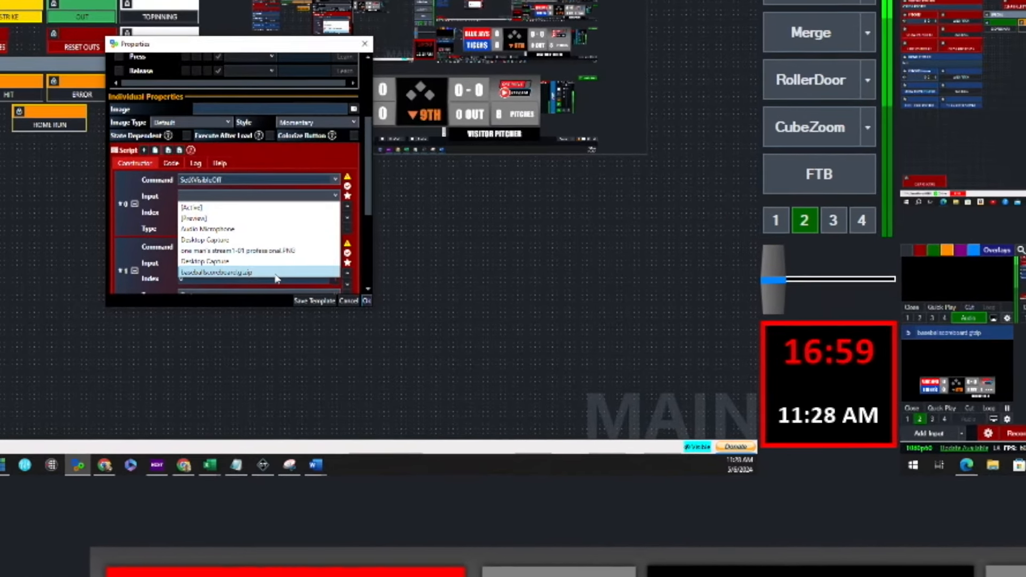
pyautogui.click(258, 217)
pyautogui.scroll(-3, 336, 265)
pyautogui.click(336, 210)
pyautogui.click(289, 252)
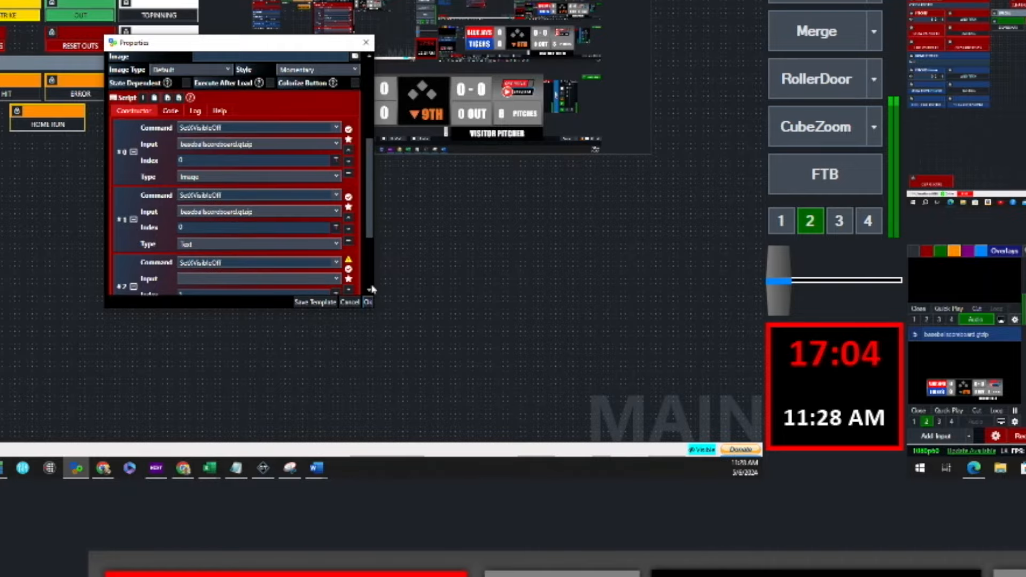
# Assign baseballscoreboard.gtzip to the SCOREBOARD script's remaining visibility and overlay commands and save the button's properties
pyautogui.scroll(-2, 332, 249)
pyautogui.click(335, 242)
pyautogui.click(278, 320)
pyautogui.scroll(-3, 347, 235)
pyautogui.click(334, 231)
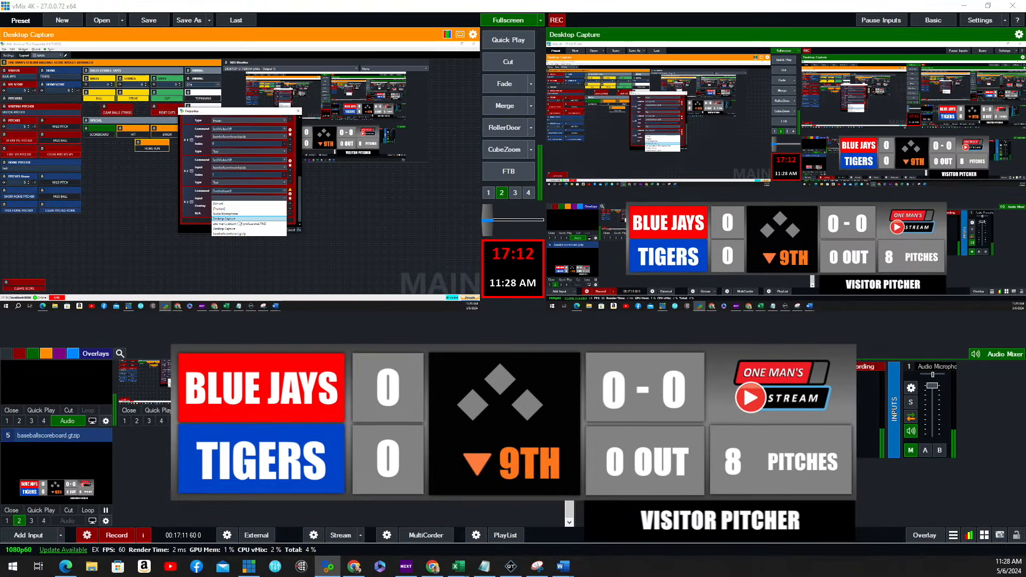
pyautogui.click(268, 308)
pyautogui.click(297, 232)
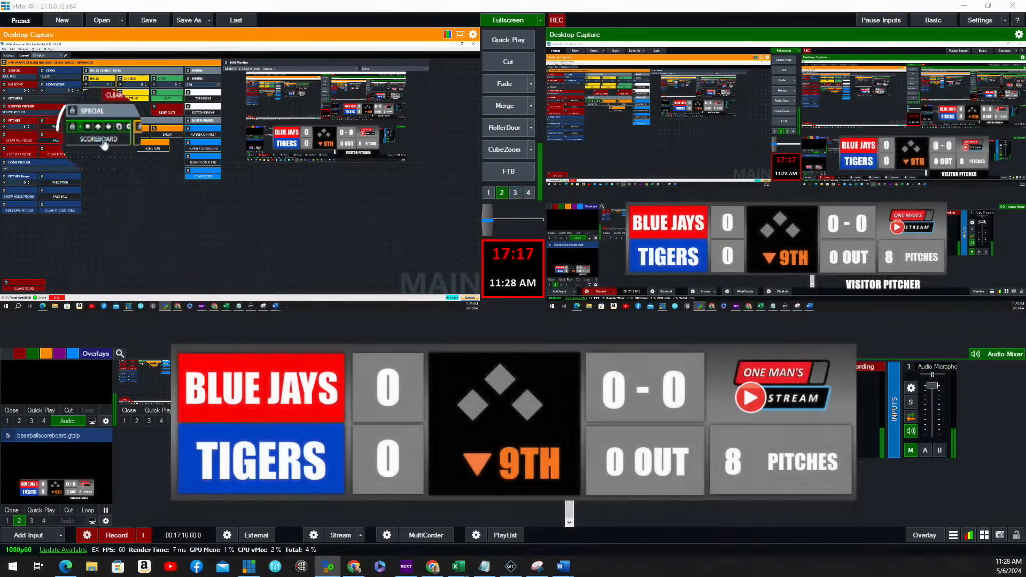
# Test the SCOREBOARD button twice, turning off overlay 2 in vMix between the two triggers
pyautogui.click(104, 136)
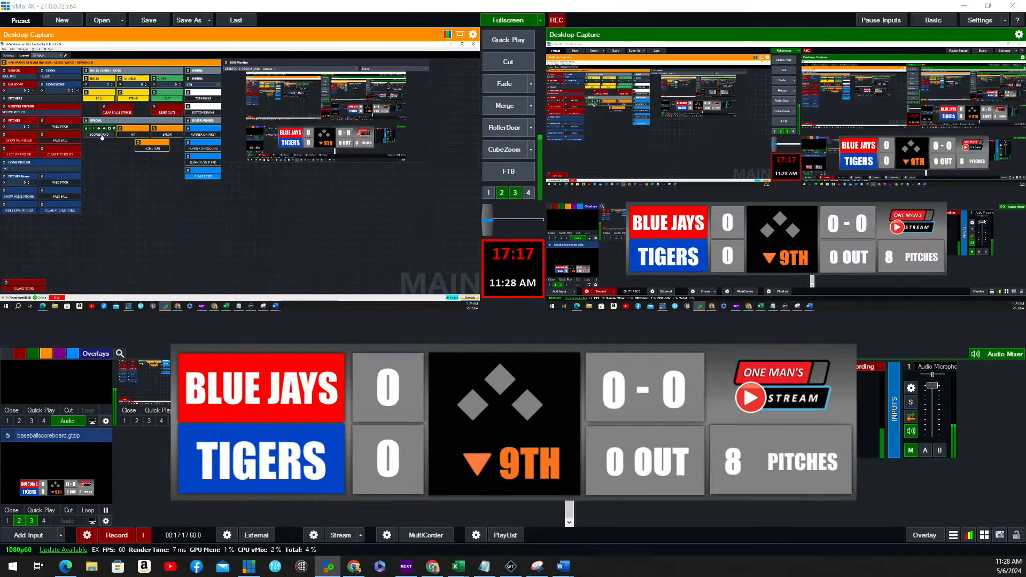
pyautogui.click(502, 192)
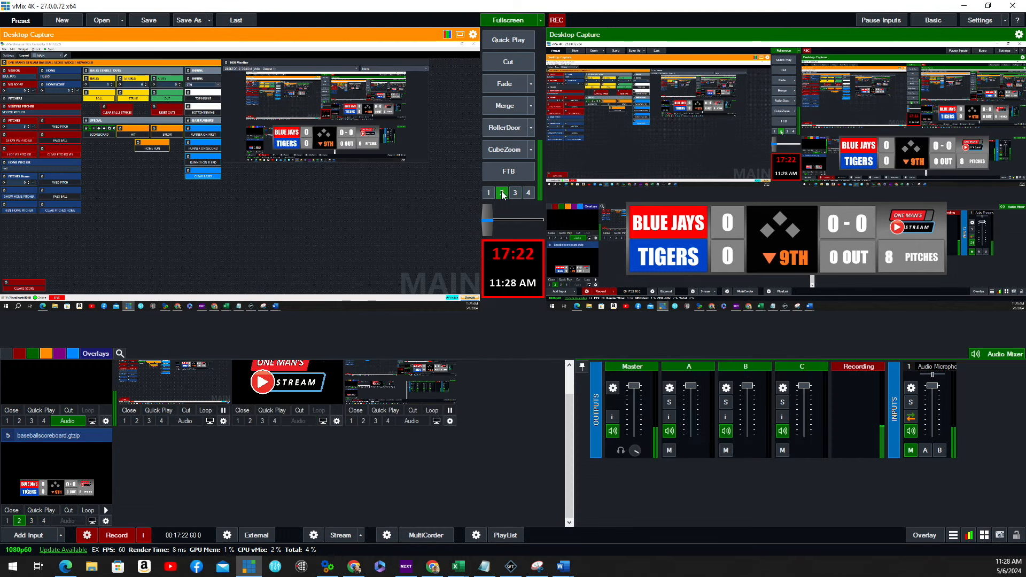
pyautogui.click(101, 136)
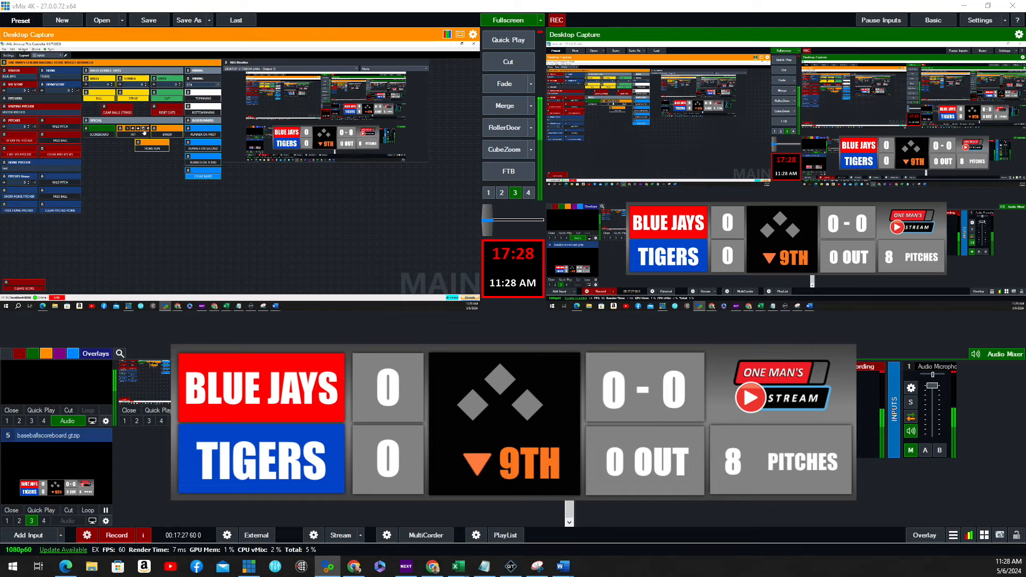
# Assign baseballscoreboard.gtzip to the SetXVisibleOff and SetXVisibleOn commands before the timer in the HIT button's script
pyautogui.click(149, 130)
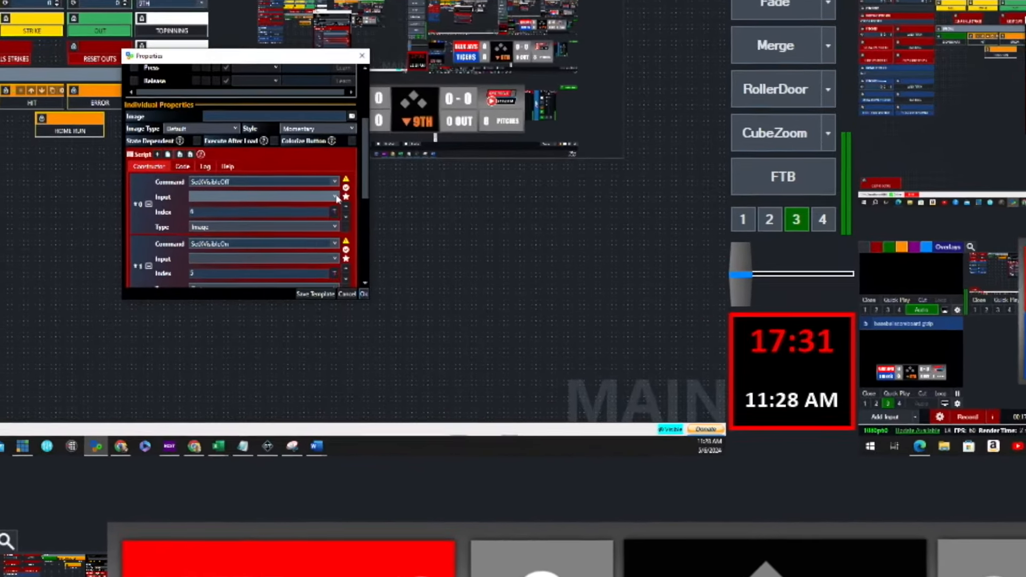
pyautogui.click(284, 181)
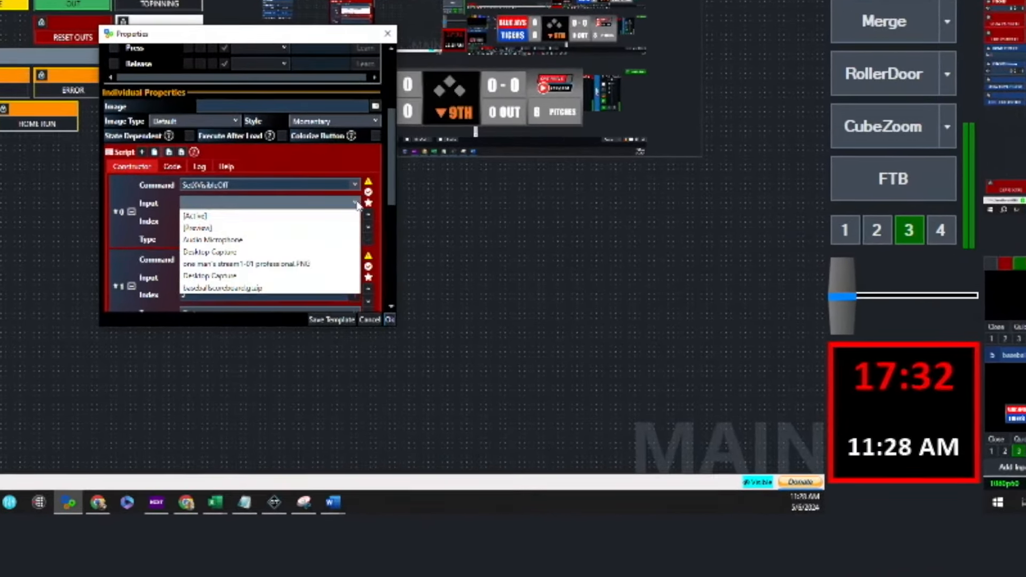
pyautogui.click(289, 288)
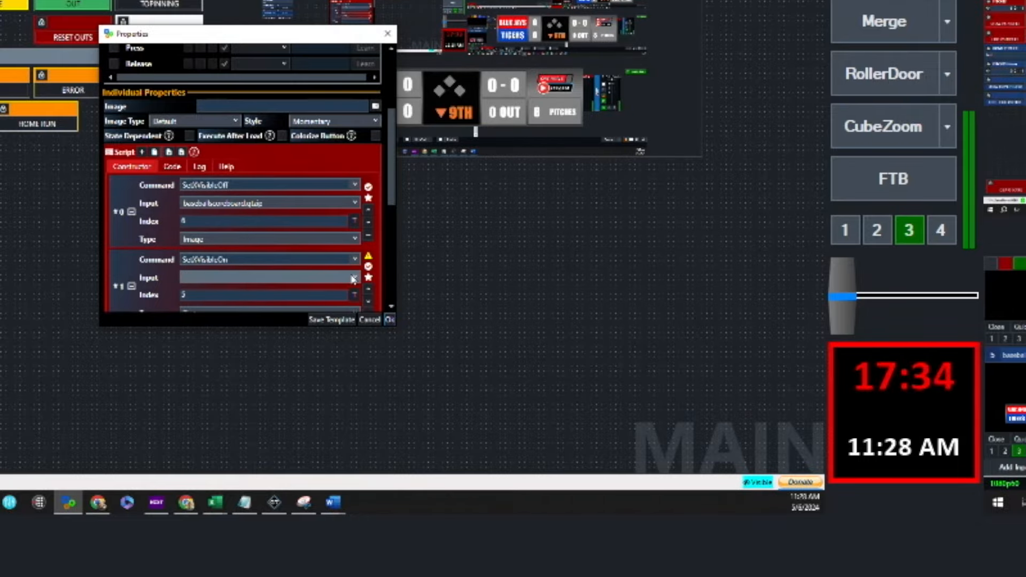
pyautogui.click(345, 271)
pyautogui.click(267, 340)
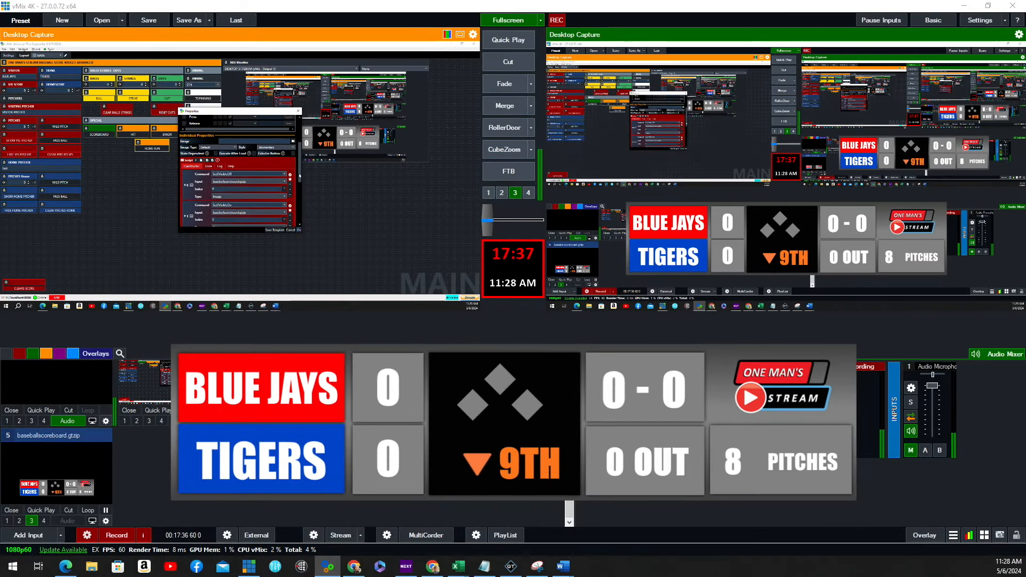
pyautogui.moveTo(380, 171); pyautogui.dragTo(380, 220)
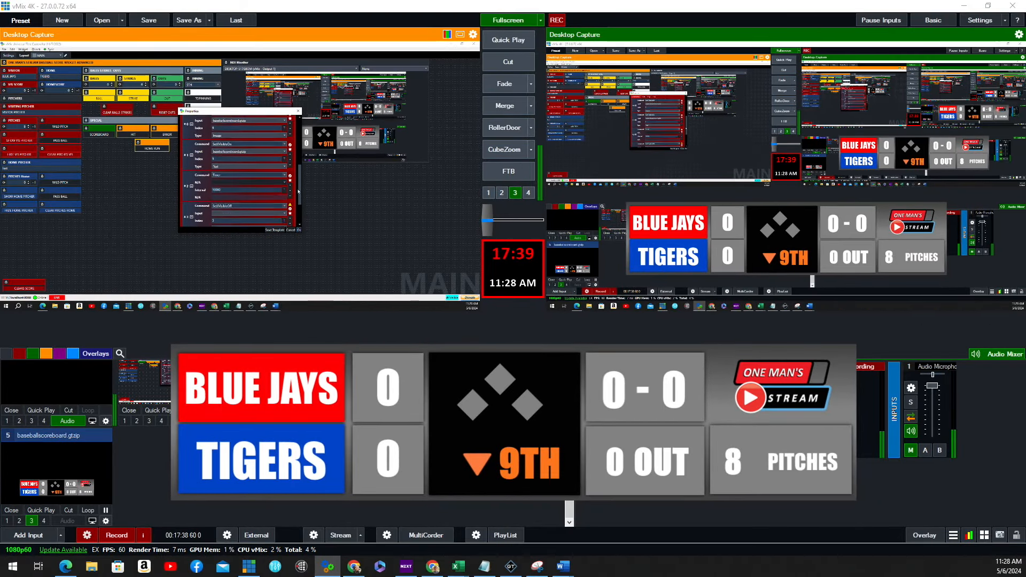
pyautogui.scroll(-3, 276, 219)
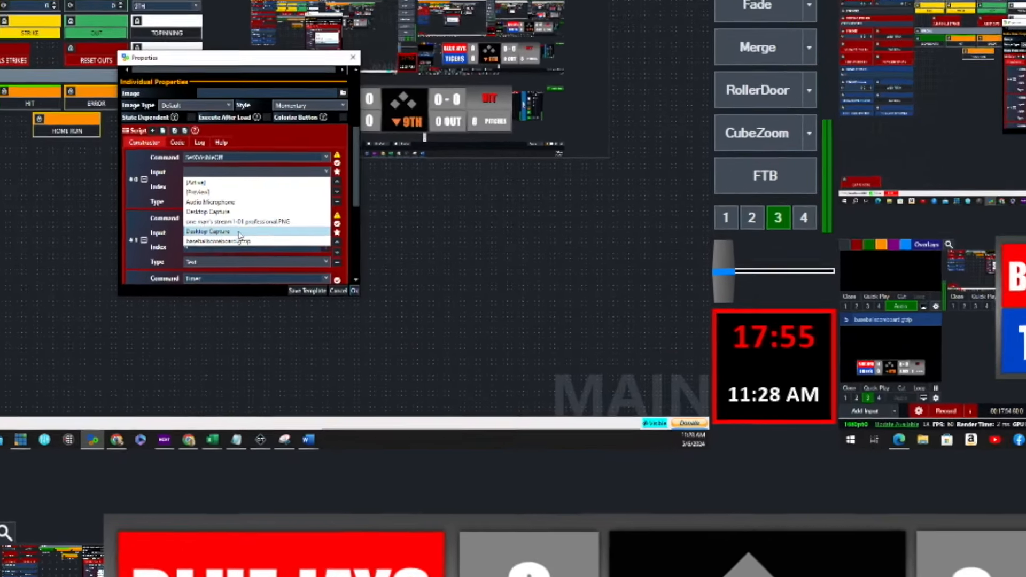
# Assign baseballscoreboard.gtzip as the input of the visibility commands in the ERROR button's script
pyautogui.click(239, 241)
pyautogui.click(327, 128)
pyautogui.moveTo(357, 182); pyautogui.dragTo(357, 247)
pyautogui.click(267, 195)
pyautogui.click(374, 168)
pyautogui.click(267, 236)
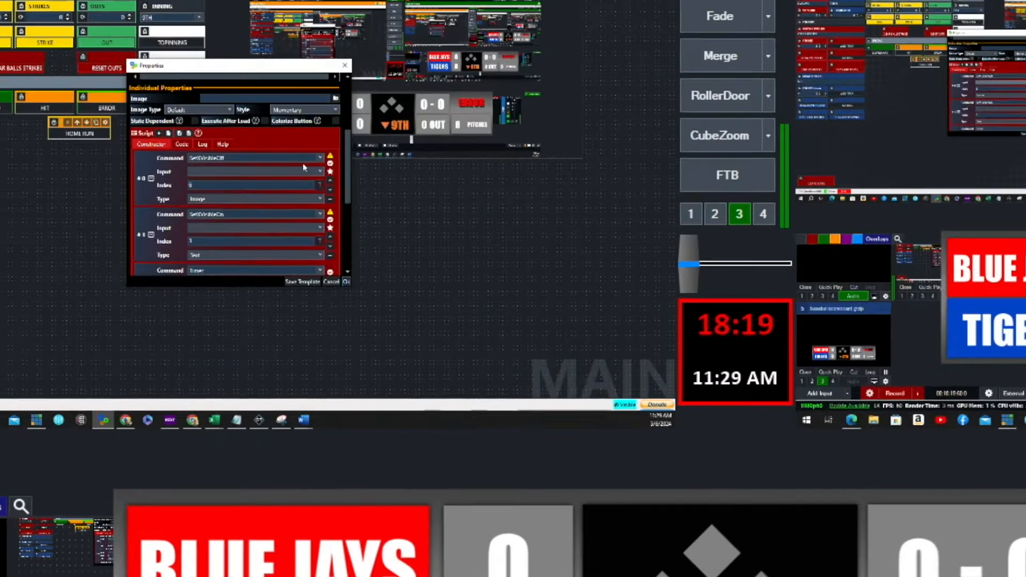
# Assign baseballscoreboard.gtzip as the input of the visibility commands before and after the timer in the HOME RUN button's script
pyautogui.click(374, 168)
pyautogui.click(241, 272)
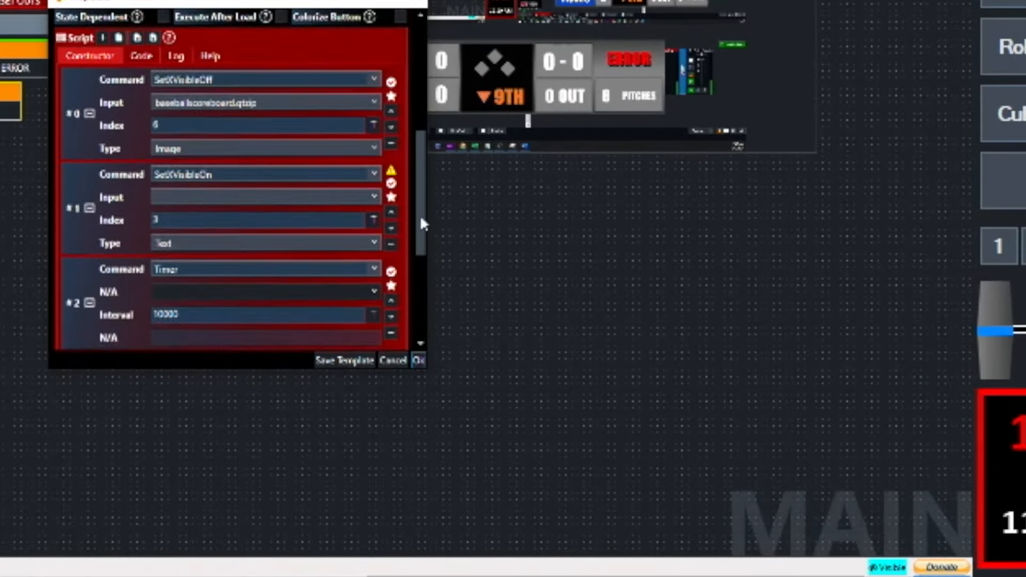
pyautogui.click(376, 151)
pyautogui.click(241, 261)
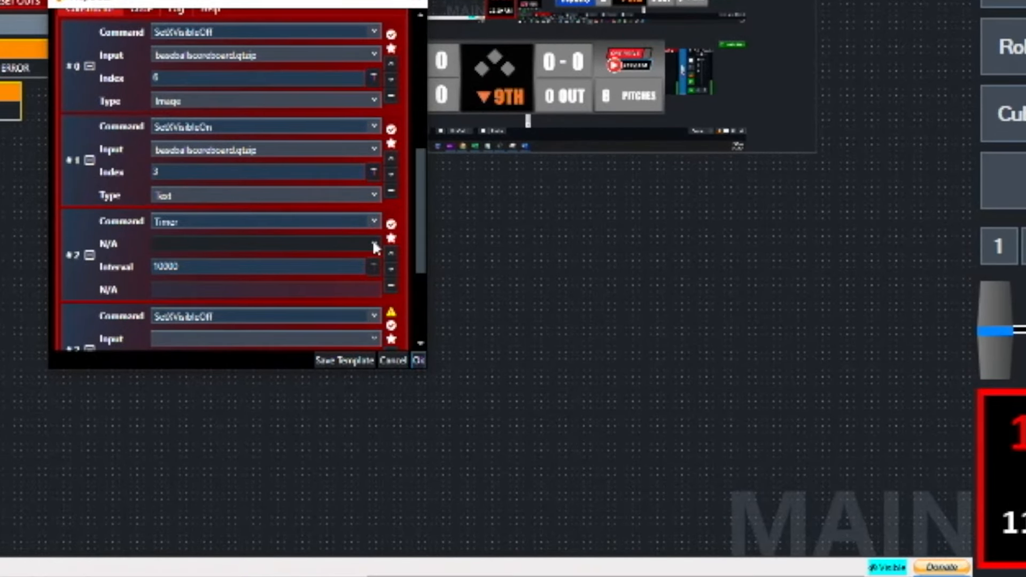
pyautogui.scroll(-5, 368, 251)
pyautogui.click(374, 168)
pyautogui.click(240, 274)
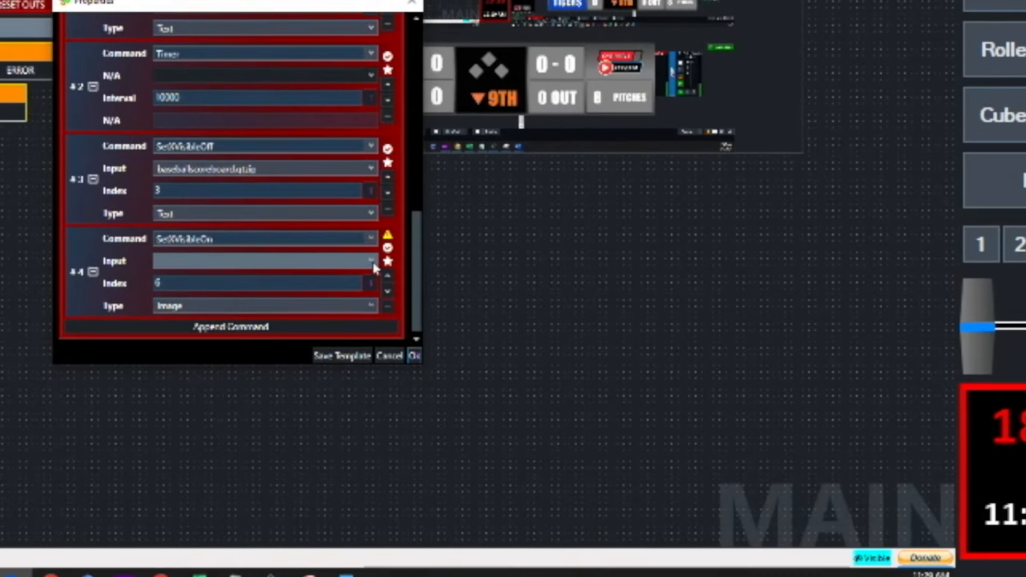
pyautogui.click(375, 258)
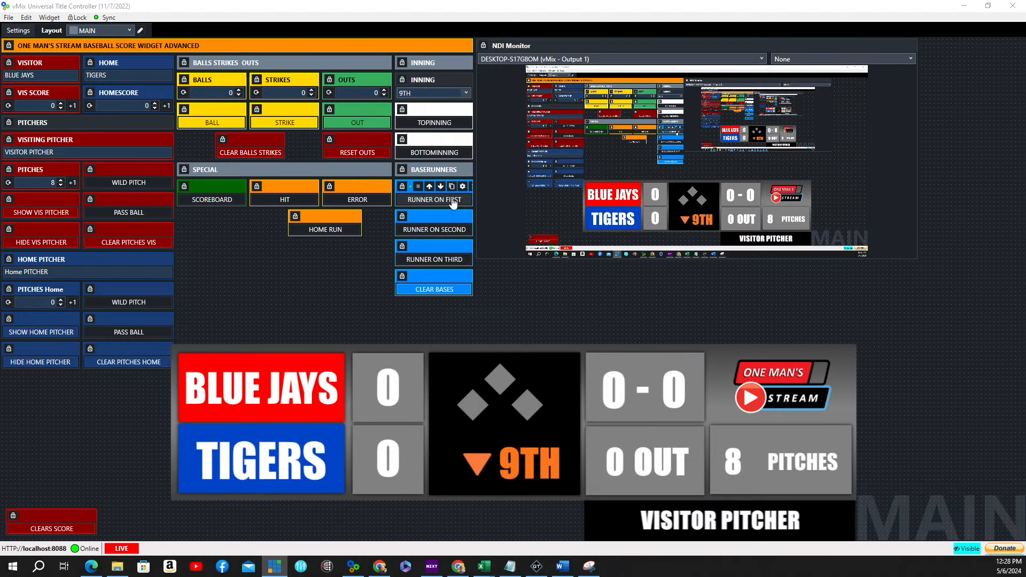
# Test the baserunner buttons by triggering RUNNER ON FIRST, RUNNER ON SECOND and RUNNER ON THIRD, ending with CLEAR BASES
pyautogui.click(443, 204)
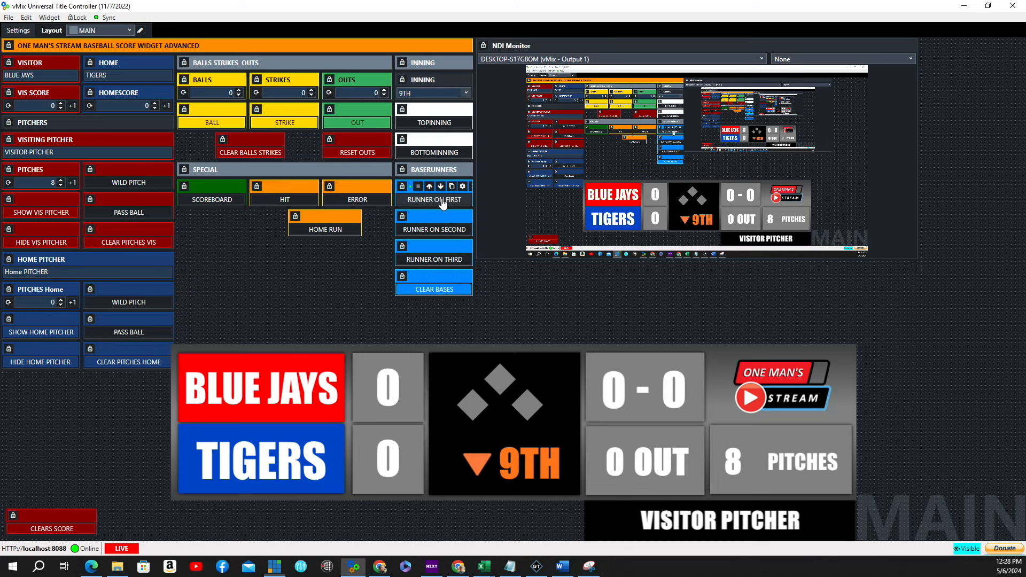
pyautogui.click(431, 235)
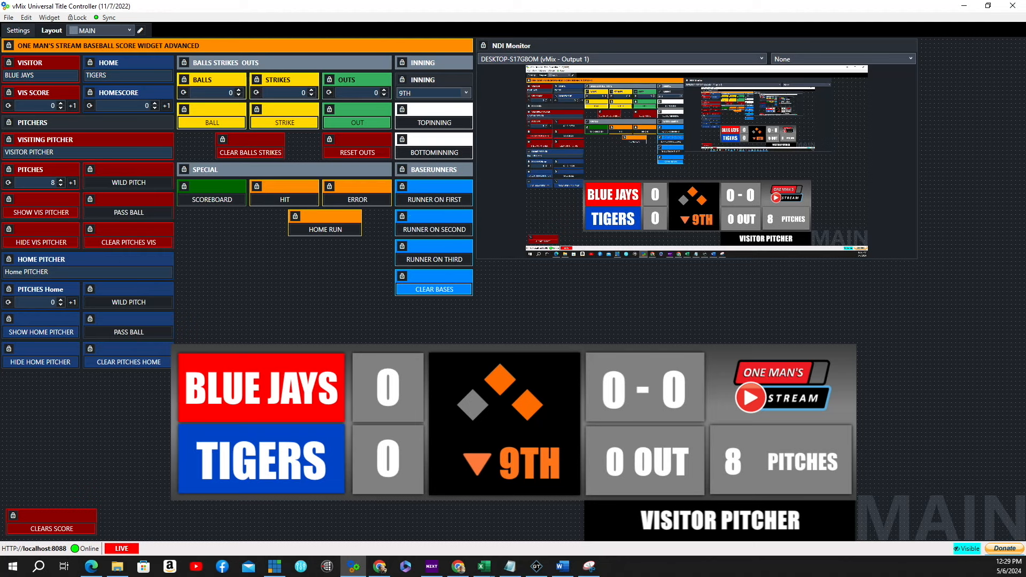
pyautogui.click(425, 260)
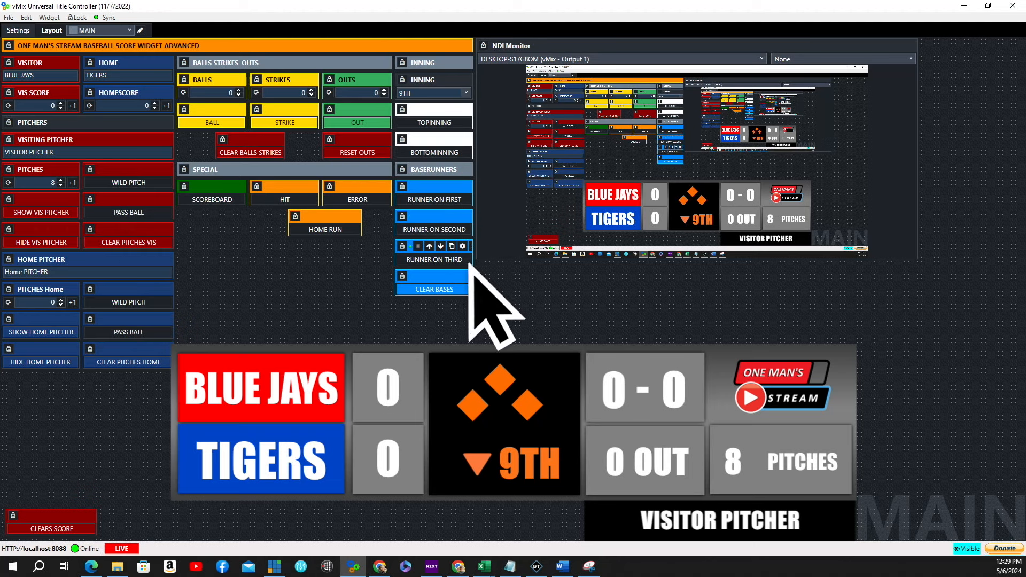
pyautogui.click(435, 290)
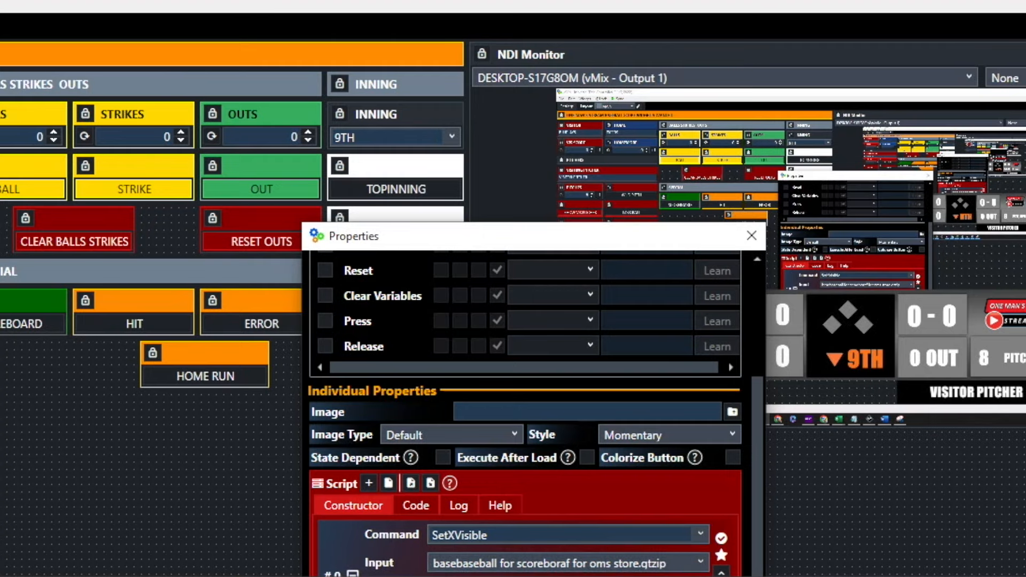
# Set the index of the RUNNER ON FIRST button's SetXVisible command to On1stBase.Source and close its properties
pyautogui.scroll(3, 489, 412)
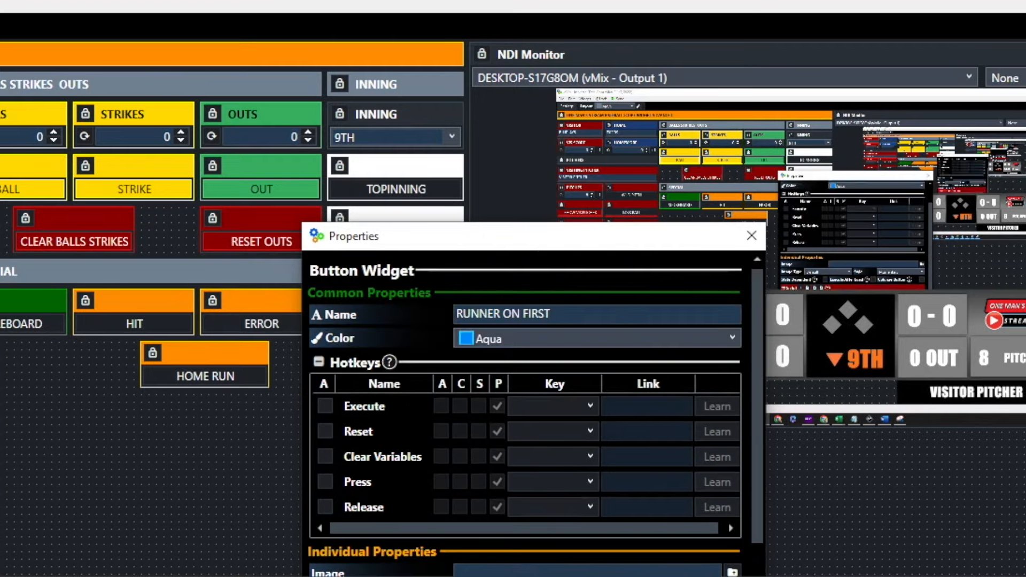
pyautogui.scroll(-3, 617, 331)
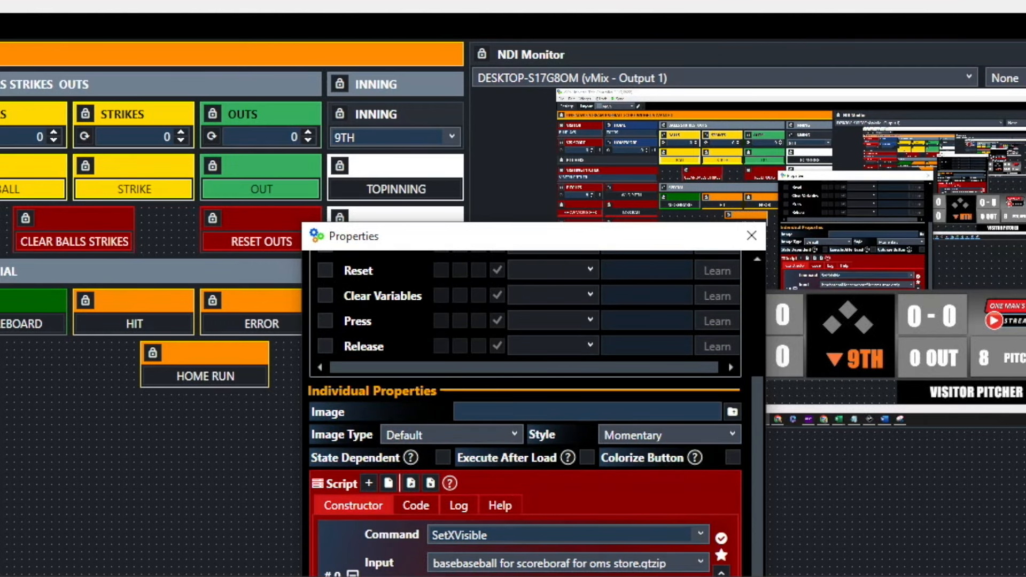
pyautogui.click(701, 563)
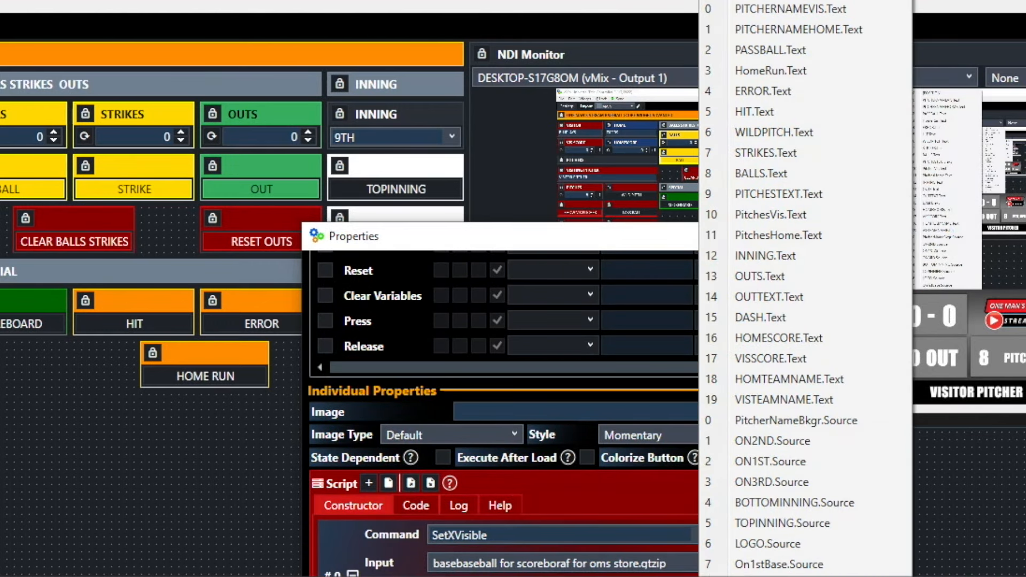
pyautogui.click(805, 565)
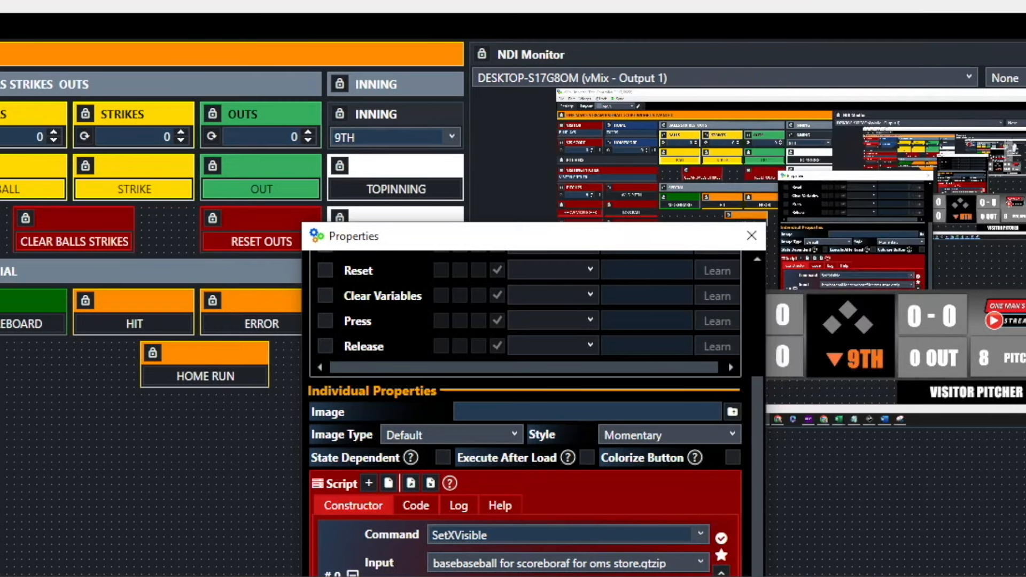
pyautogui.press('Escape')
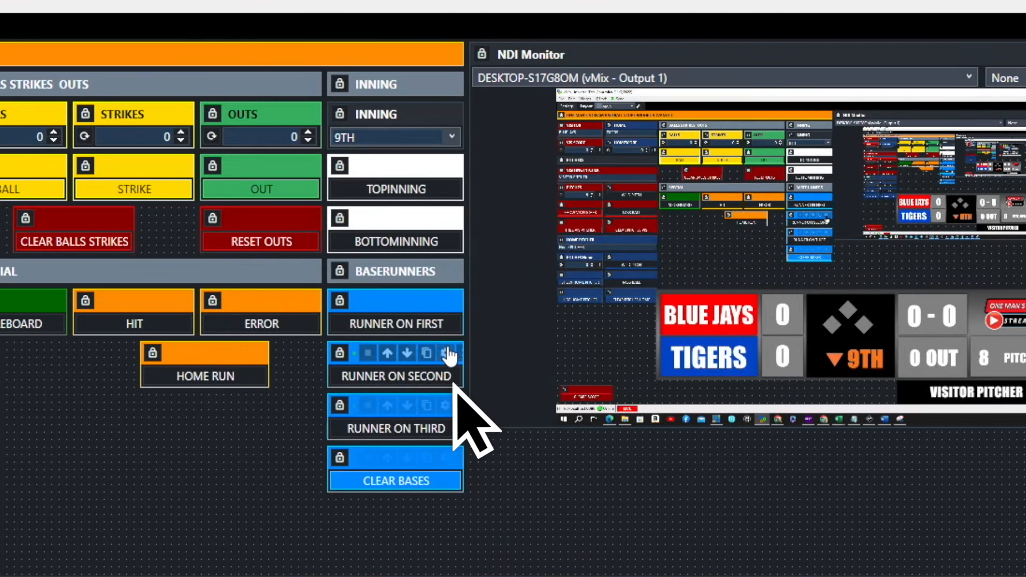
# Set the index of the RUNNER ON SECOND button's SetXVisible command to On2ndBase.Source and close its properties
pyautogui.click(446, 353)
pyautogui.scroll(-3, 706, 513)
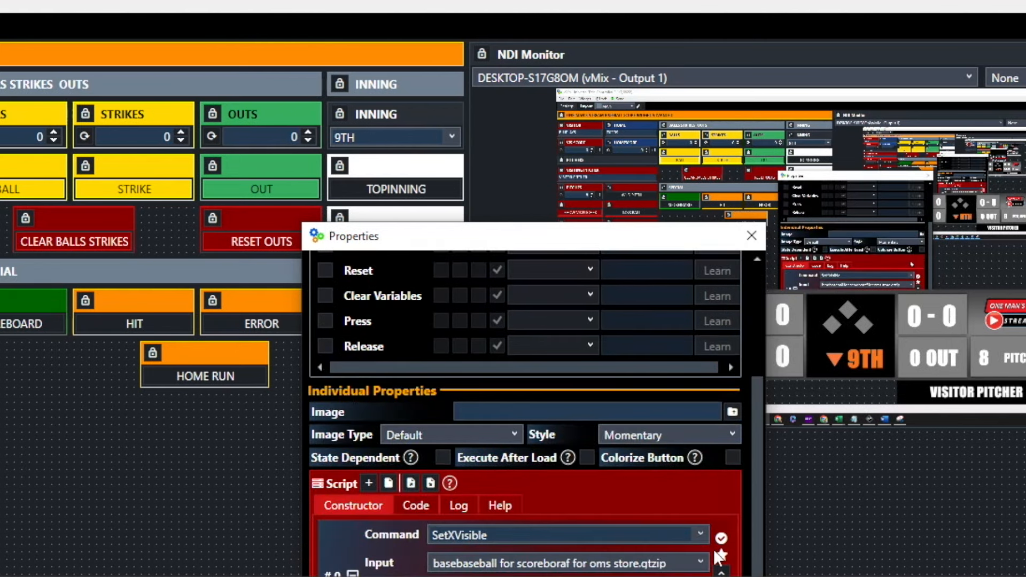
pyautogui.scroll(3, 670, 460)
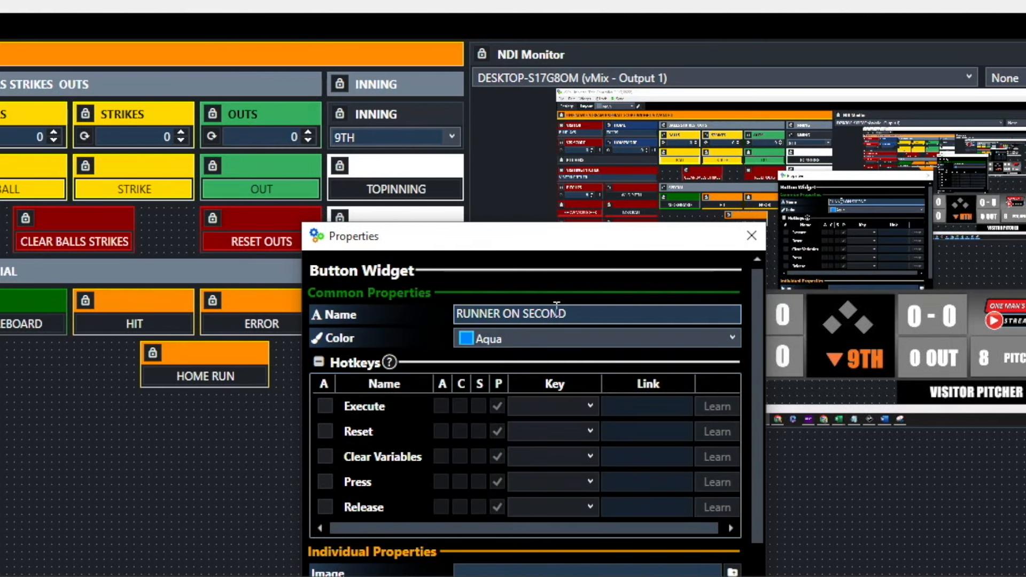
pyautogui.scroll(-3, 627, 426)
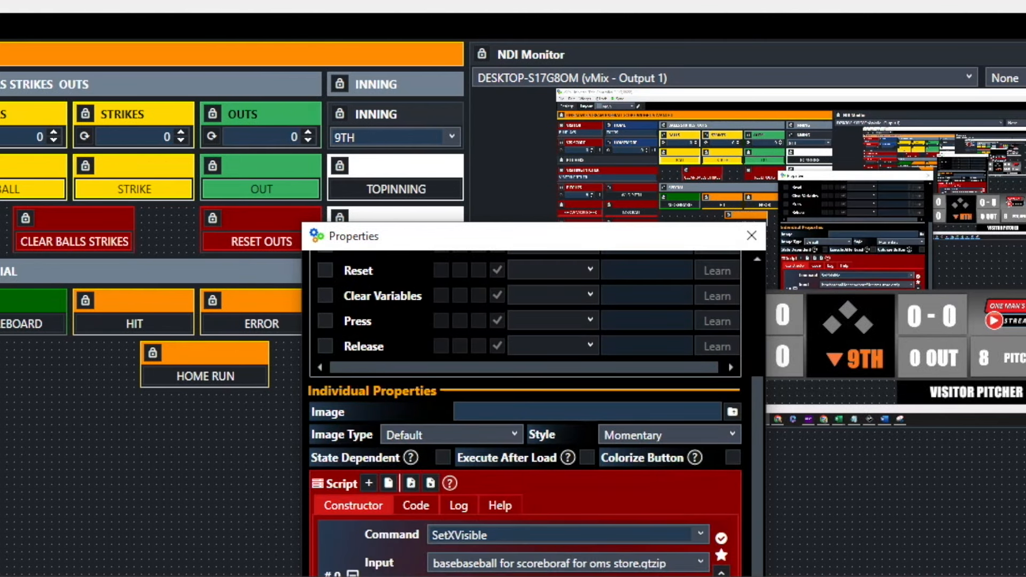
pyautogui.click(702, 576)
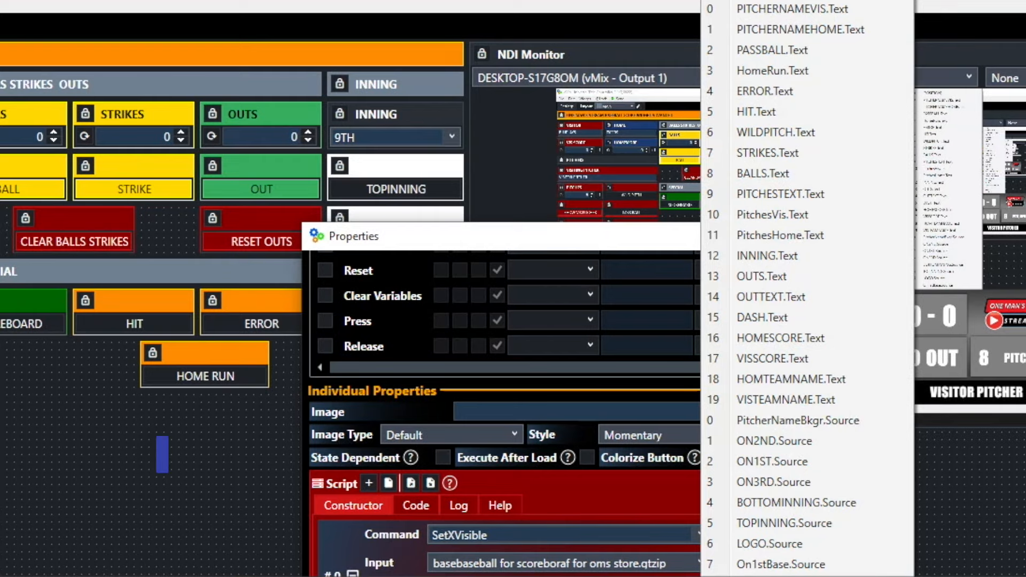
pyautogui.press('Return')
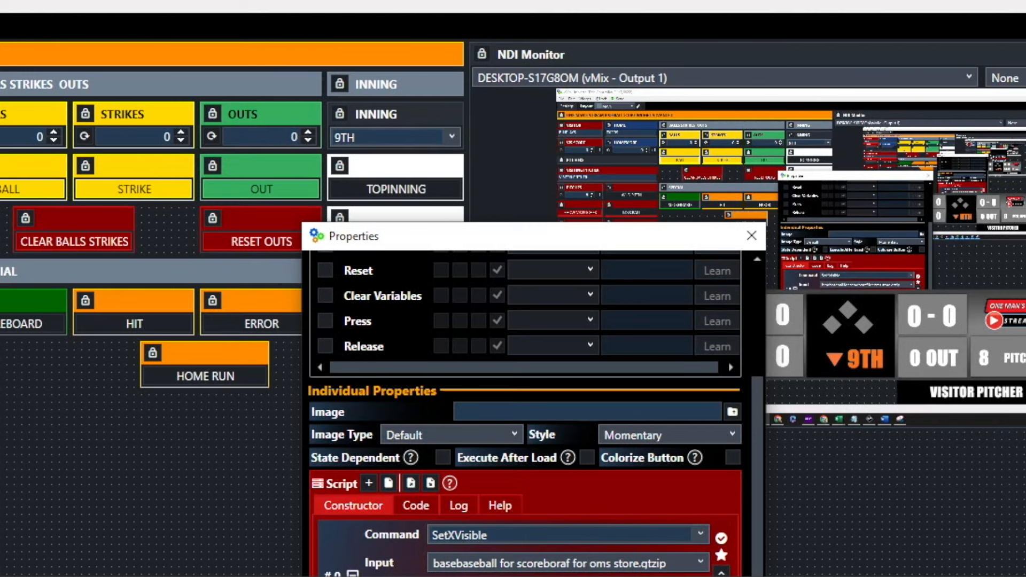
pyautogui.click(702, 575)
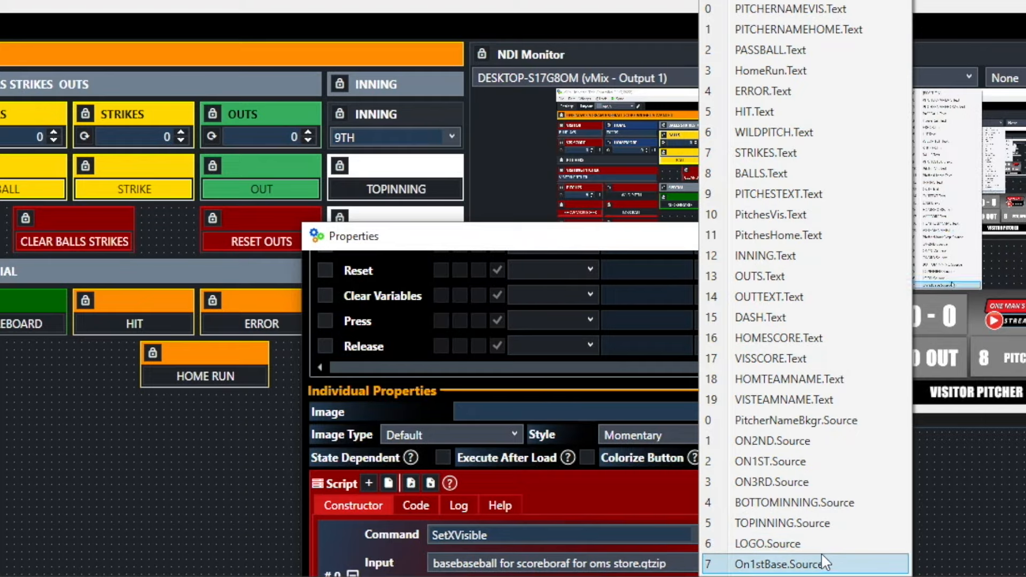
pyautogui.press('Up')
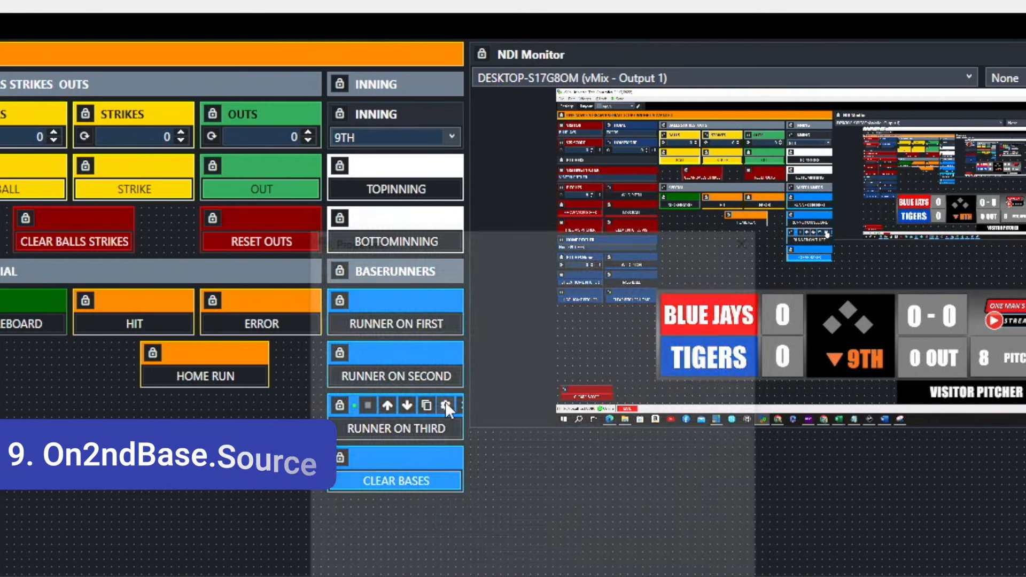
# Set the index of the RUNNER ON THIRD button's SetXVisible command to the third-base element and close its properties
pyautogui.click(446, 407)
pyautogui.scroll(-3, 689, 428)
pyautogui.click(706, 575)
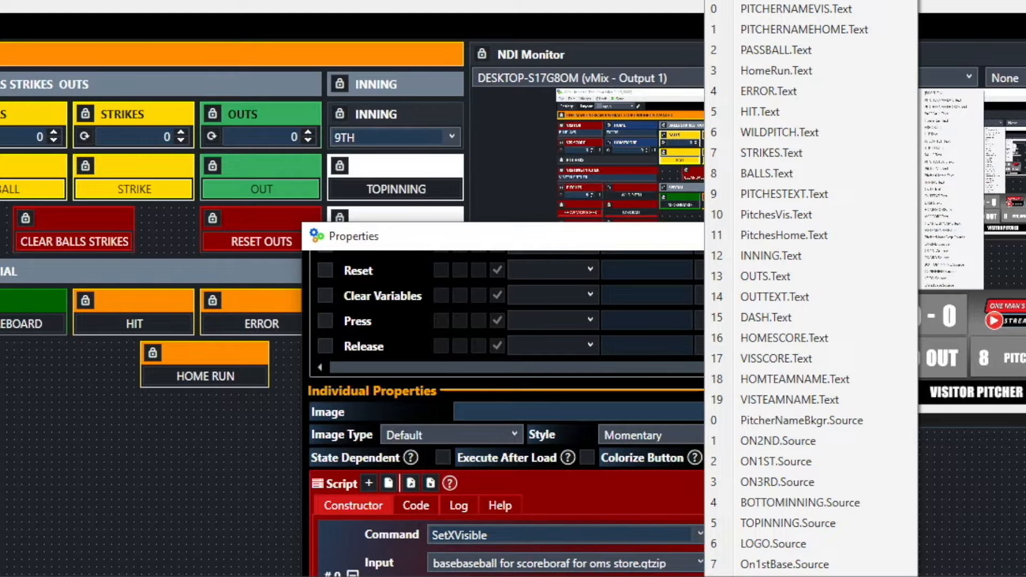
pyautogui.press('Escape')
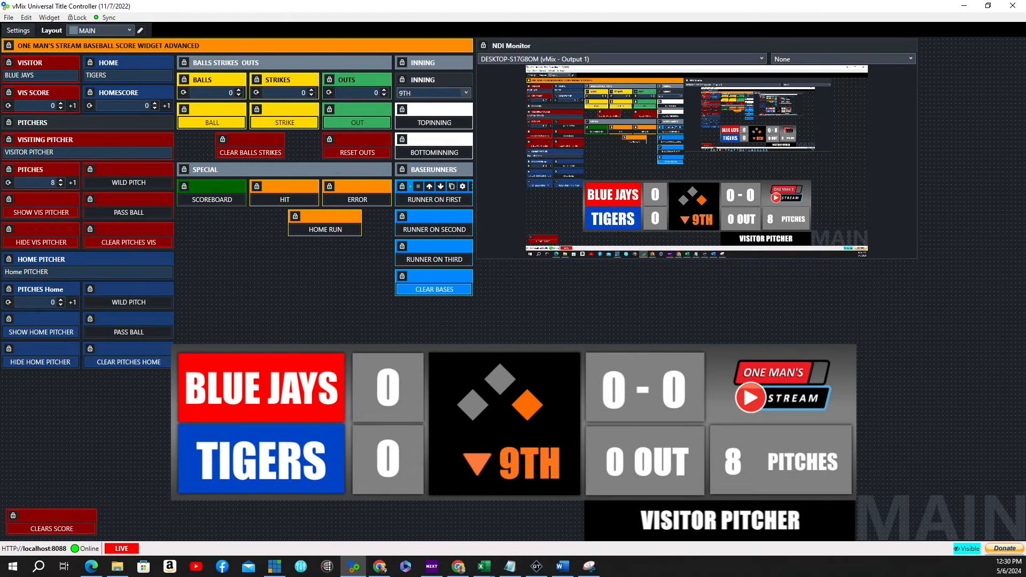
# Test the remaining baserunner buttons by triggering RUNNER ON SECOND and RUNNER ON THIRD, and reset the diamond with CLEAR BASES
pyautogui.click(459, 229)
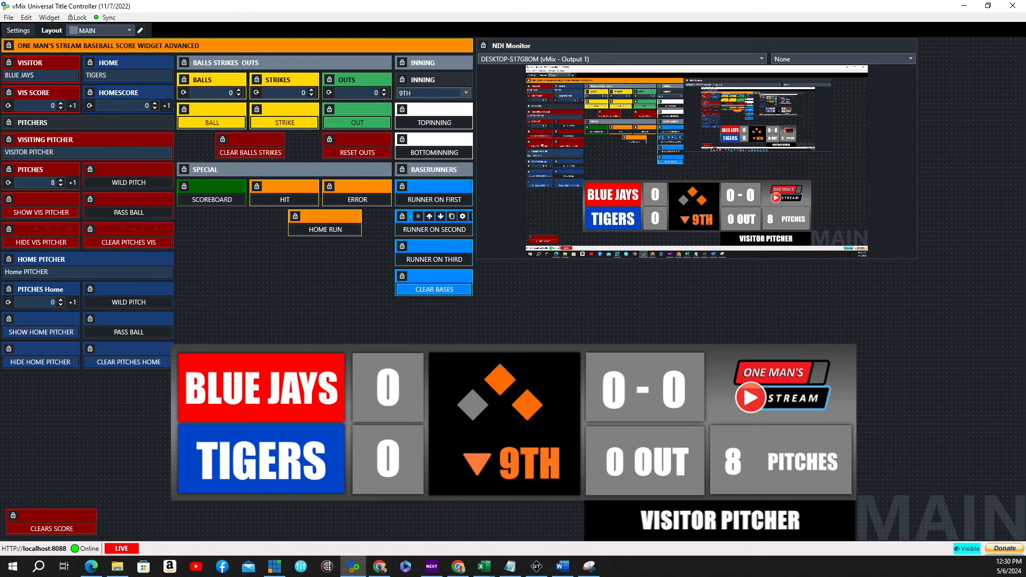
pyautogui.click(434, 260)
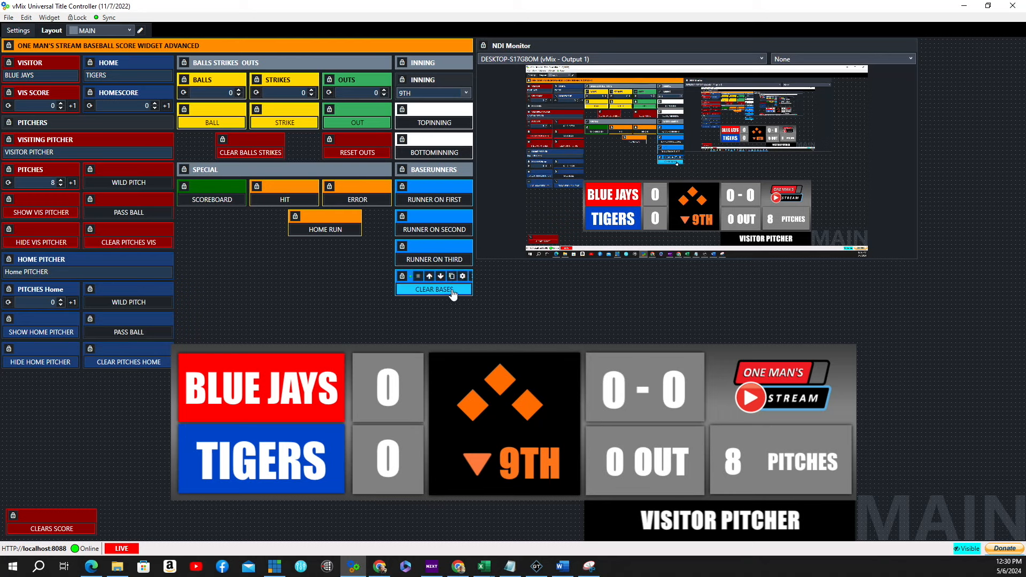
pyautogui.click(434, 289)
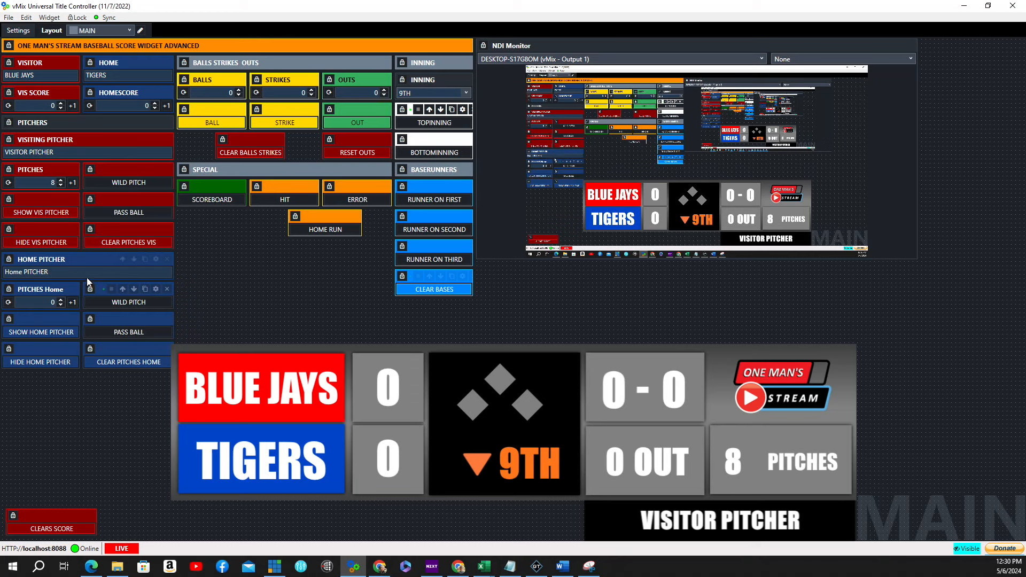
# Test the inning buttons with TOPINNING and BOTTOMINNING, and the special buttons with HIT, ERROR and HOME RUN
pyautogui.click(448, 124)
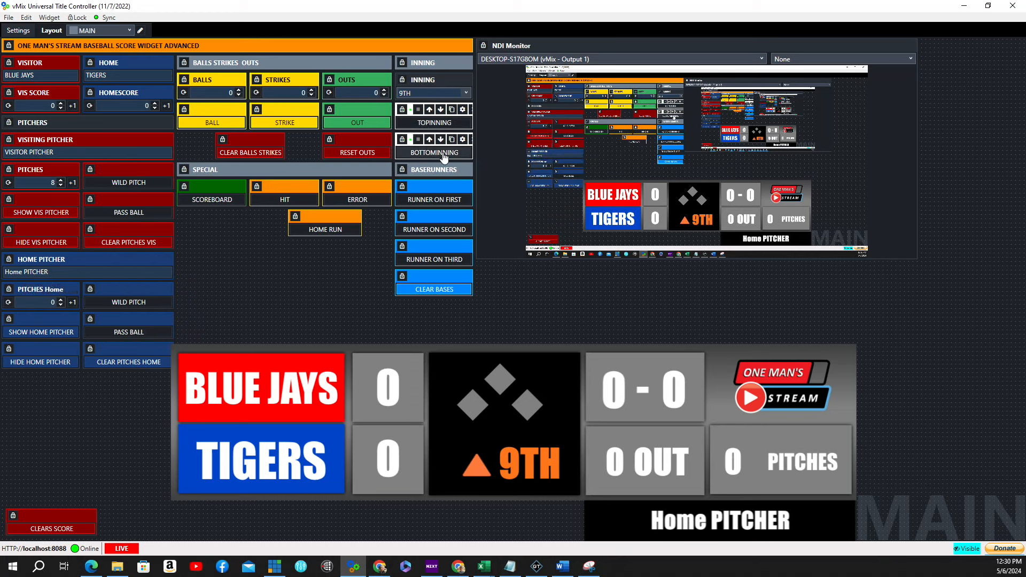
pyautogui.click(443, 154)
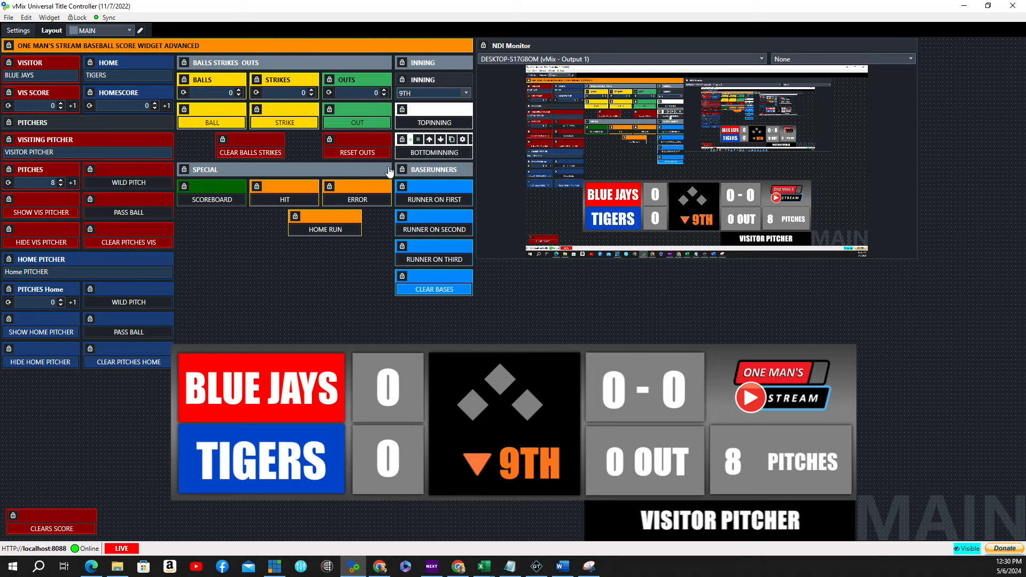
pyautogui.click(277, 200)
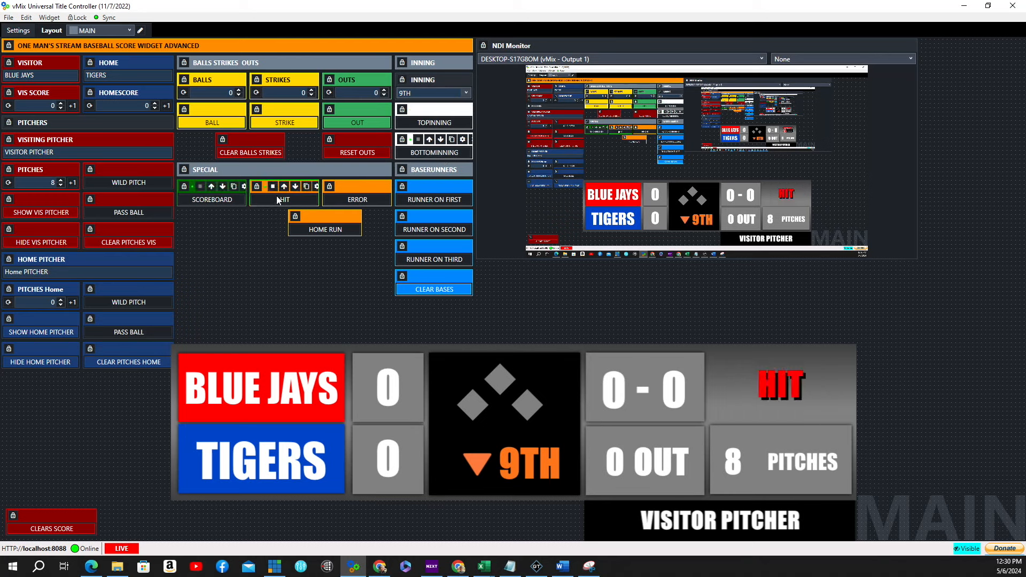
pyautogui.click(380, 201)
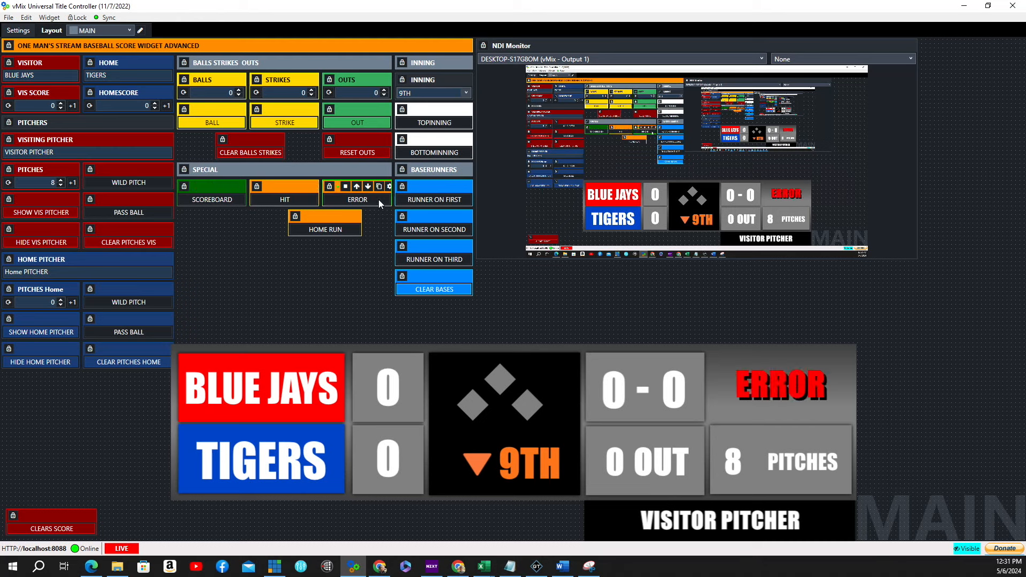
pyautogui.click(328, 231)
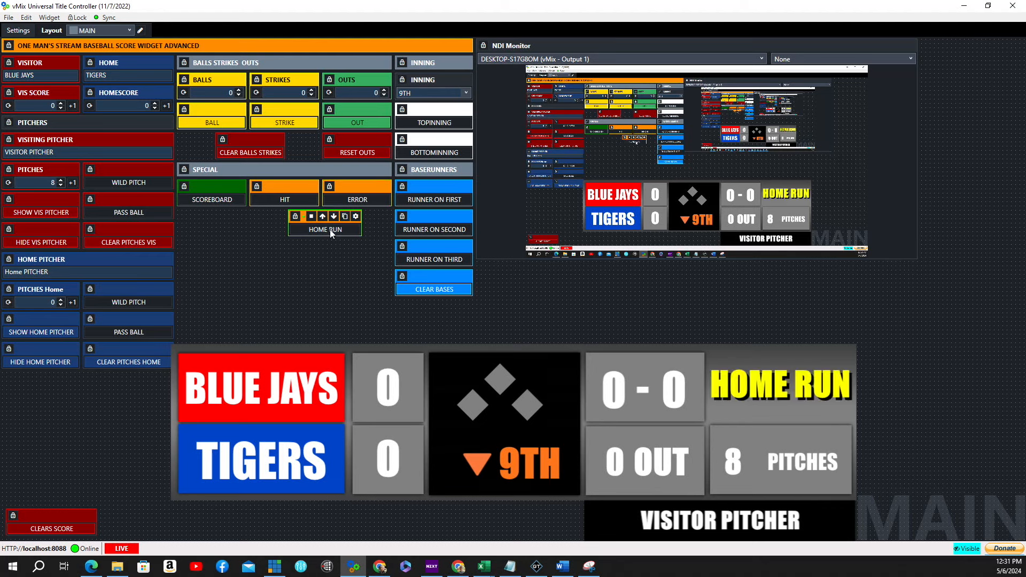